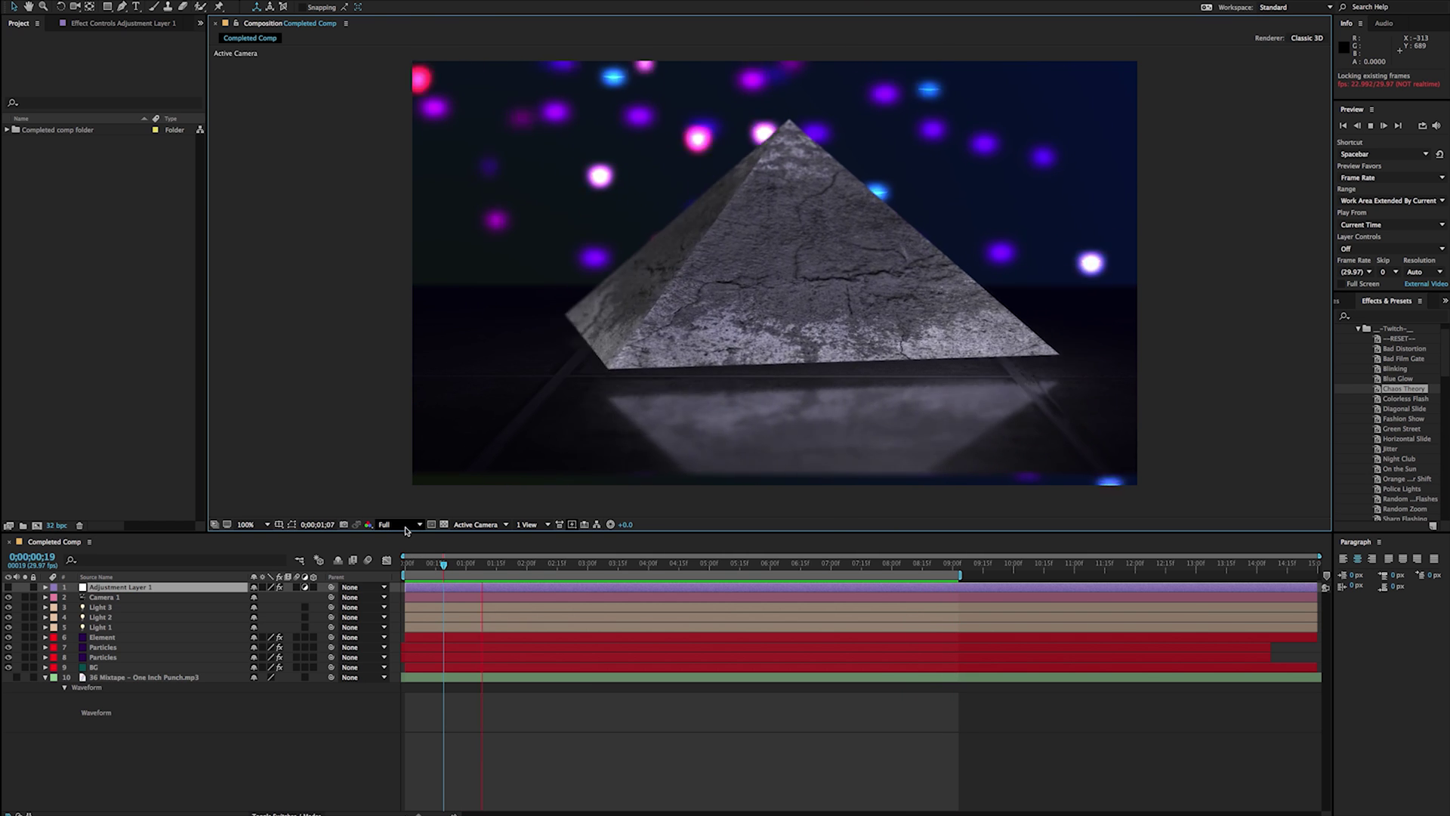
- Bring up the Element 3D V2.2 product page in Chrome and scroll through its features and back up
mouse_move(355, 812)
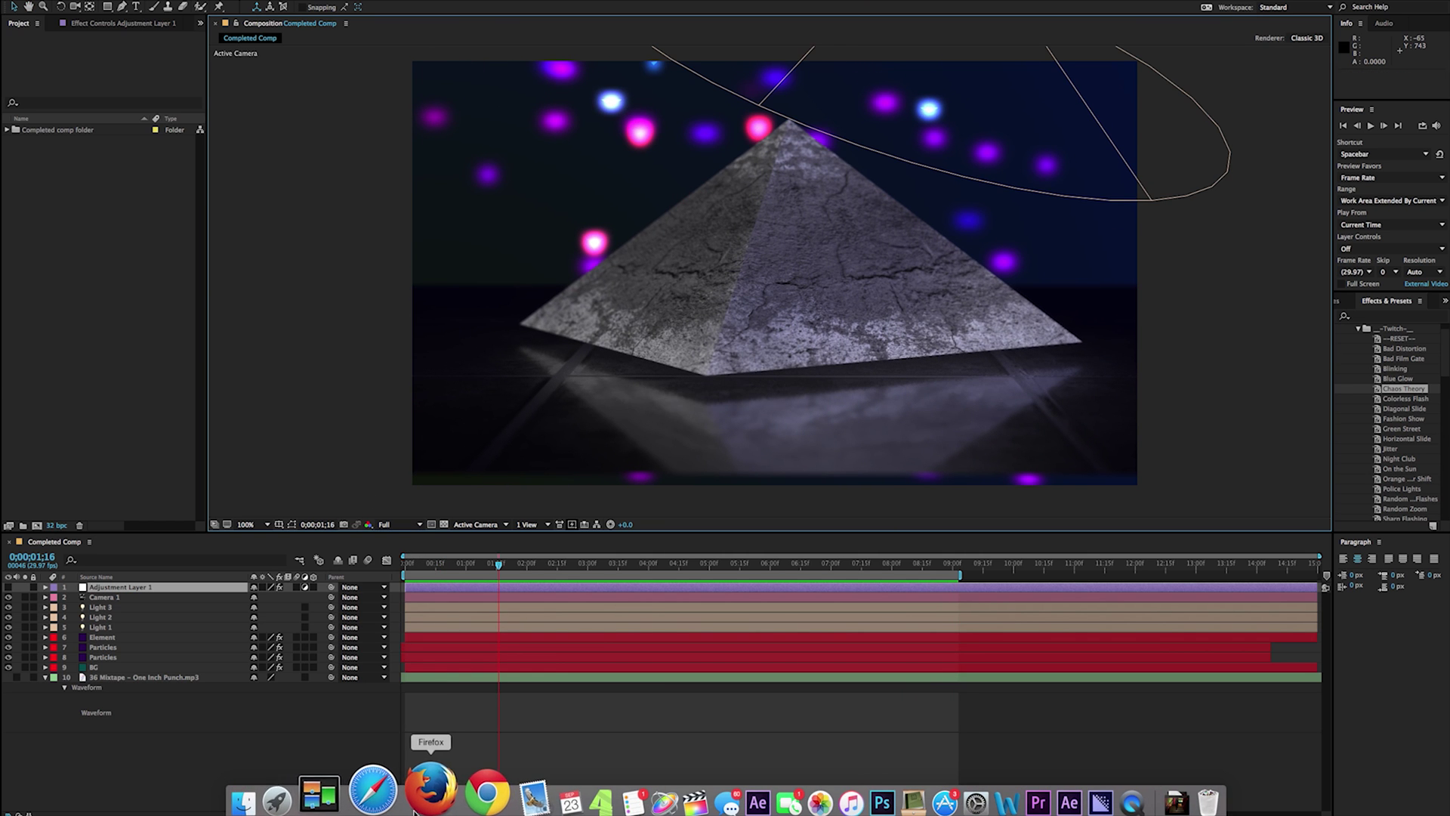
click(476, 793)
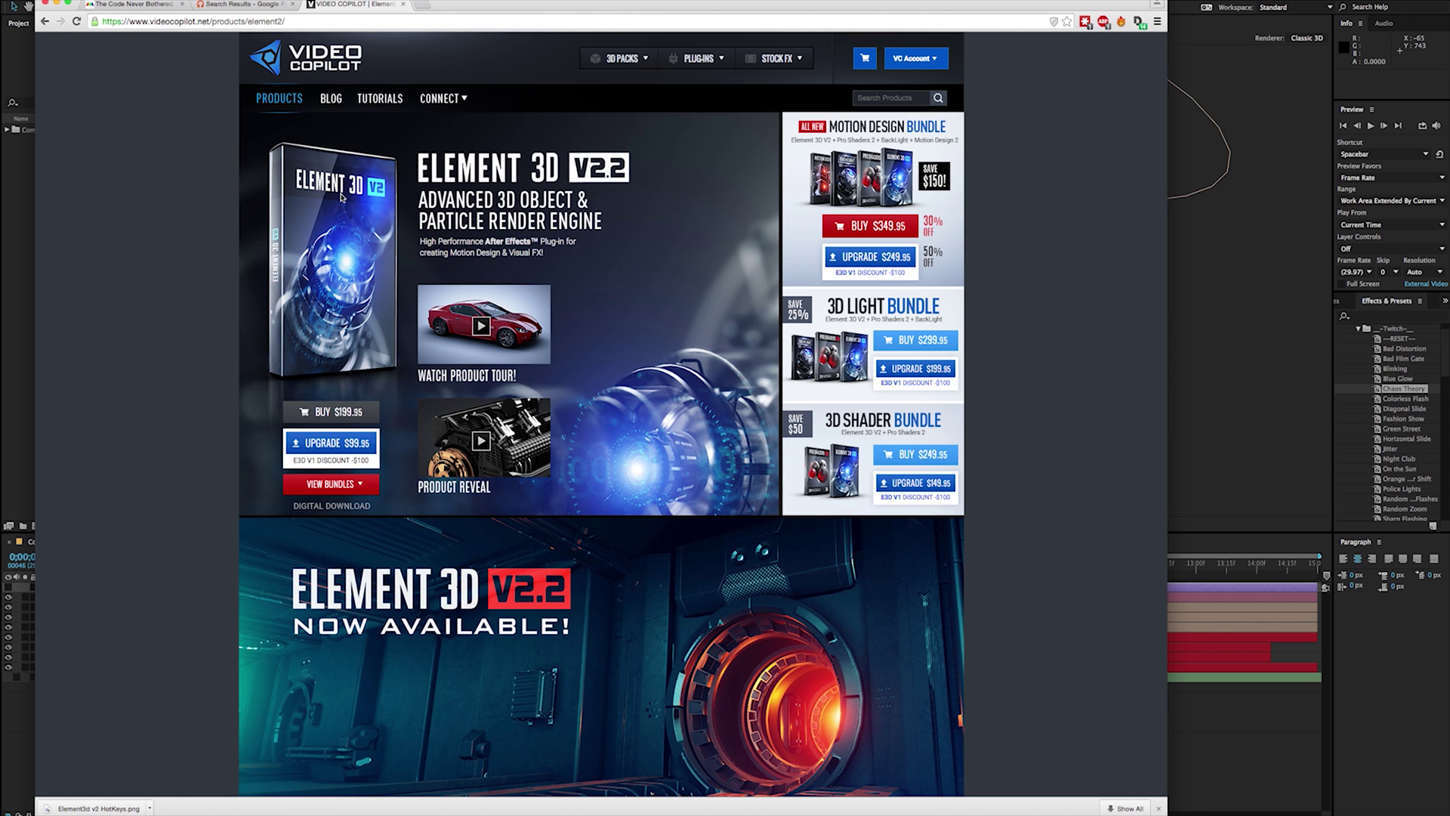
scroll(342, 197, down, 10)
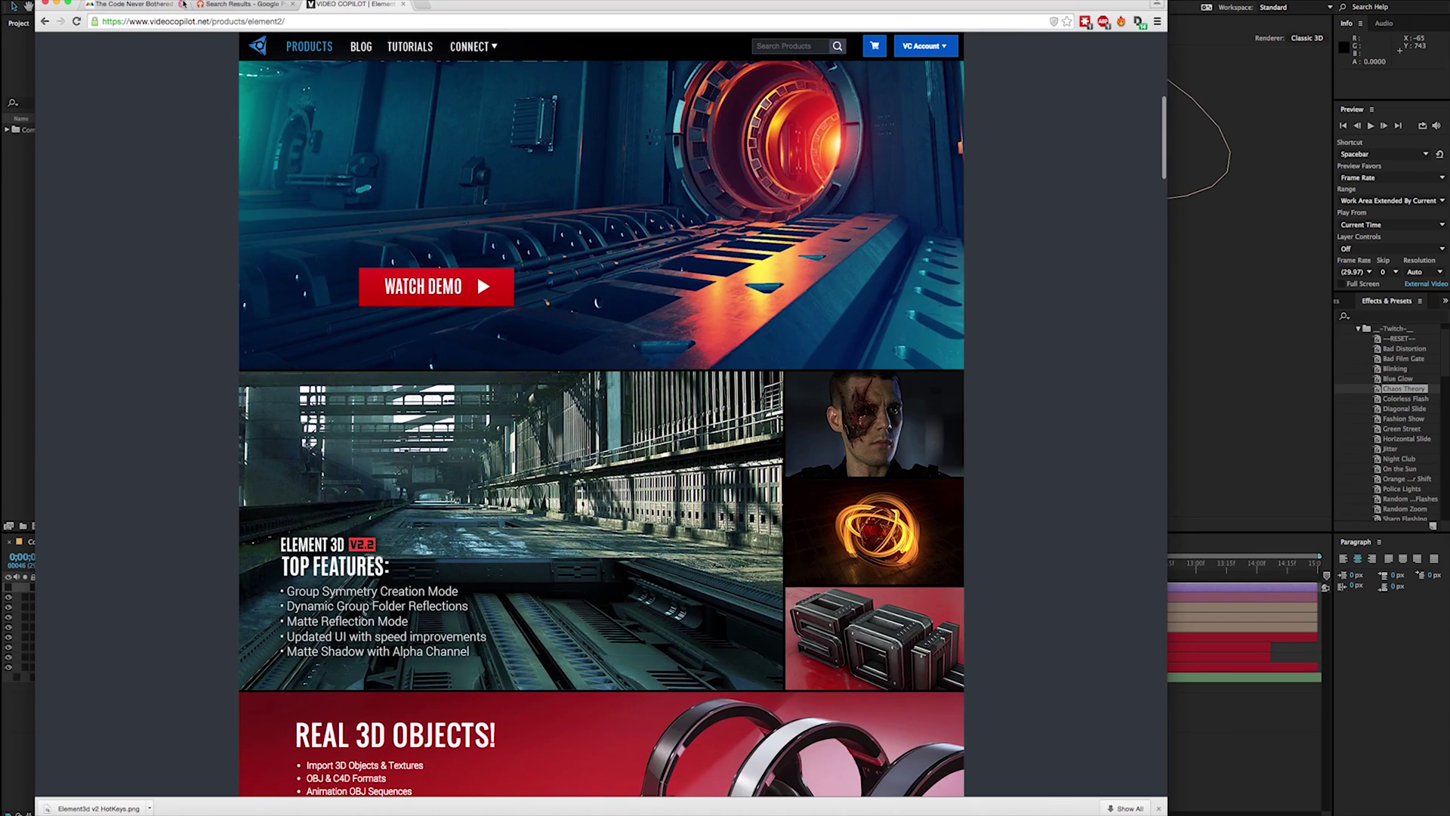
scroll(361, 251, down, 7)
scroll(361, 251, down, 11)
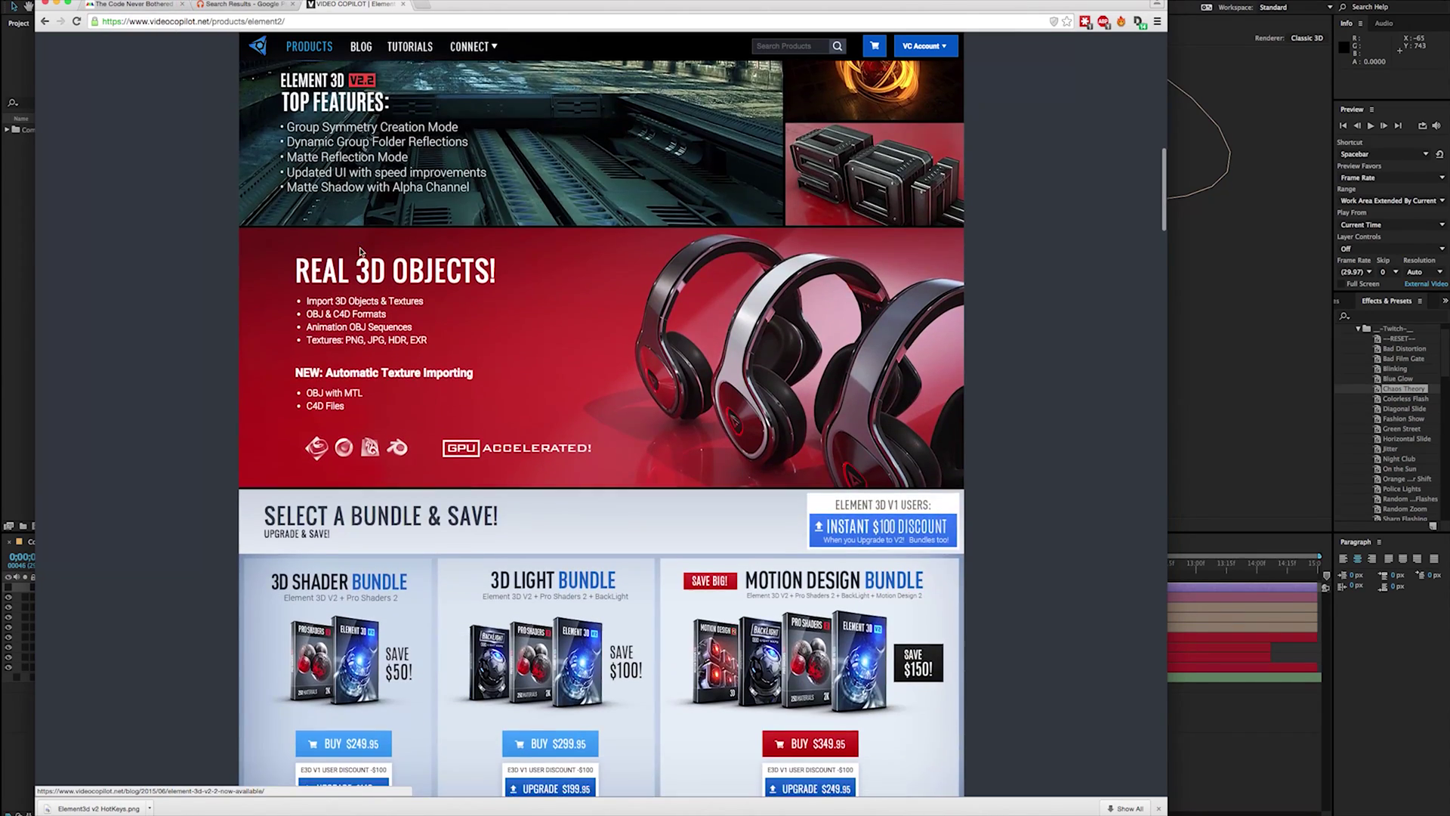
scroll(359, 247, down, 4)
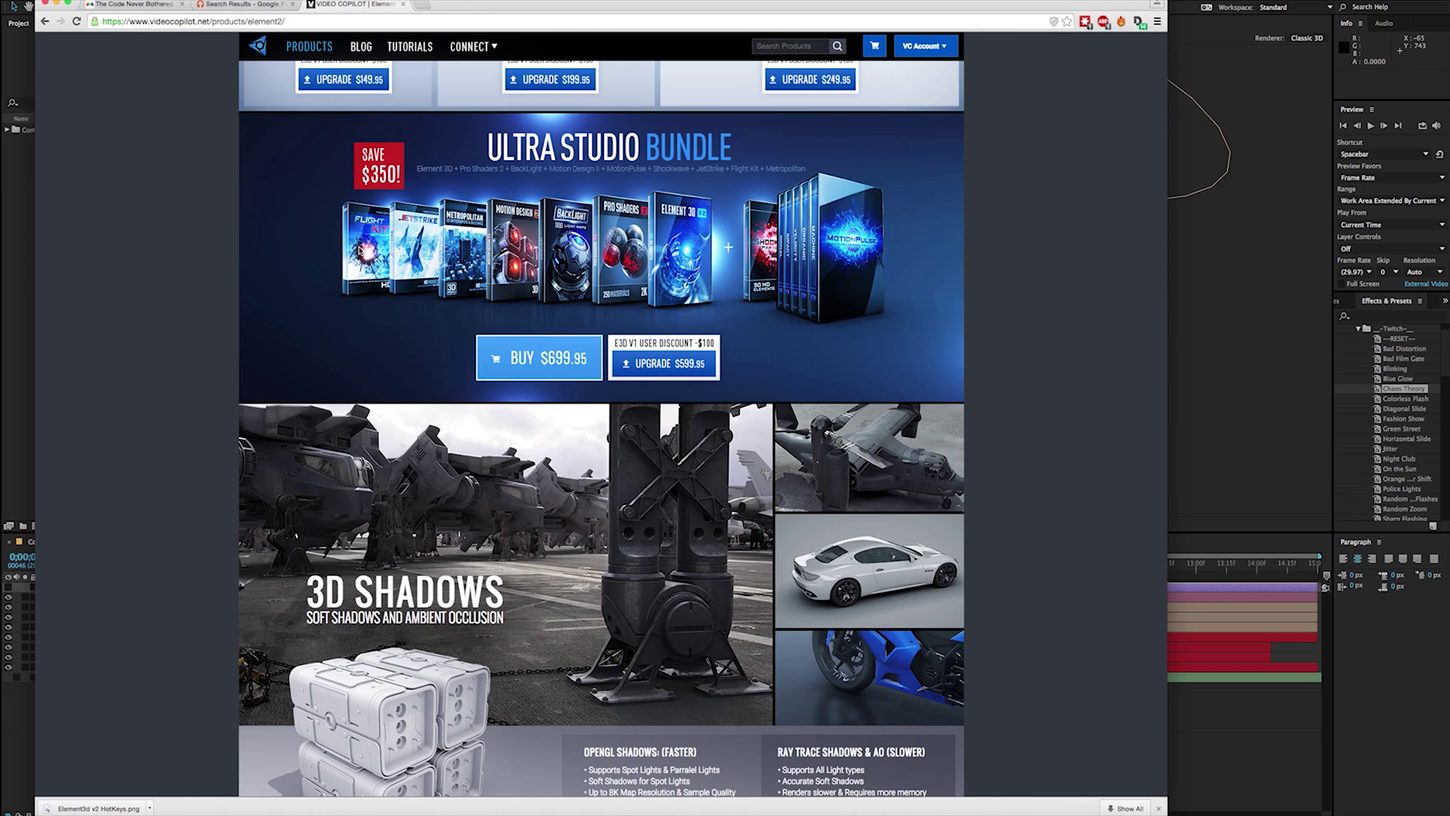
scroll(360, 251, down, 5)
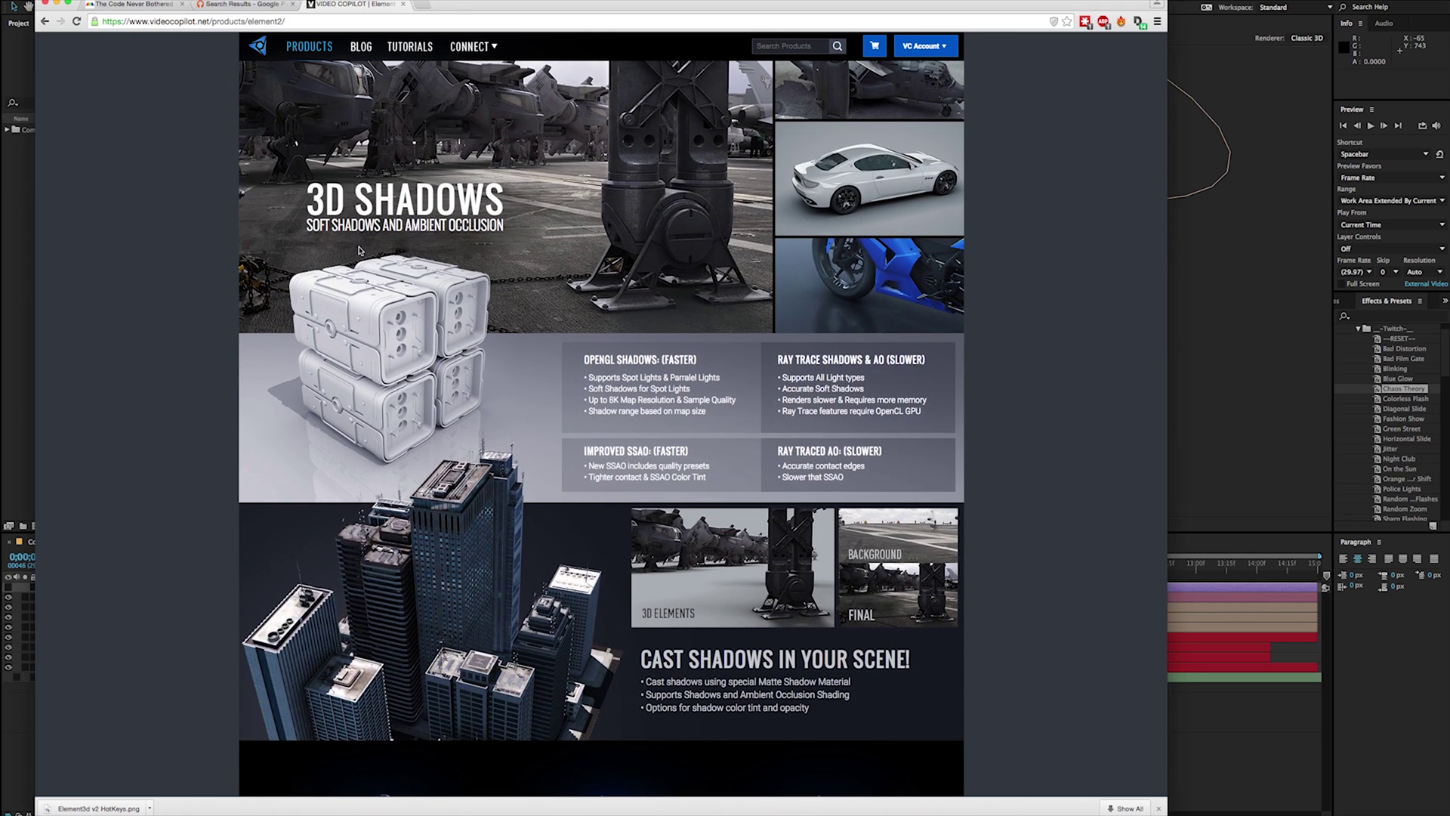
scroll(359, 251, up, 15)
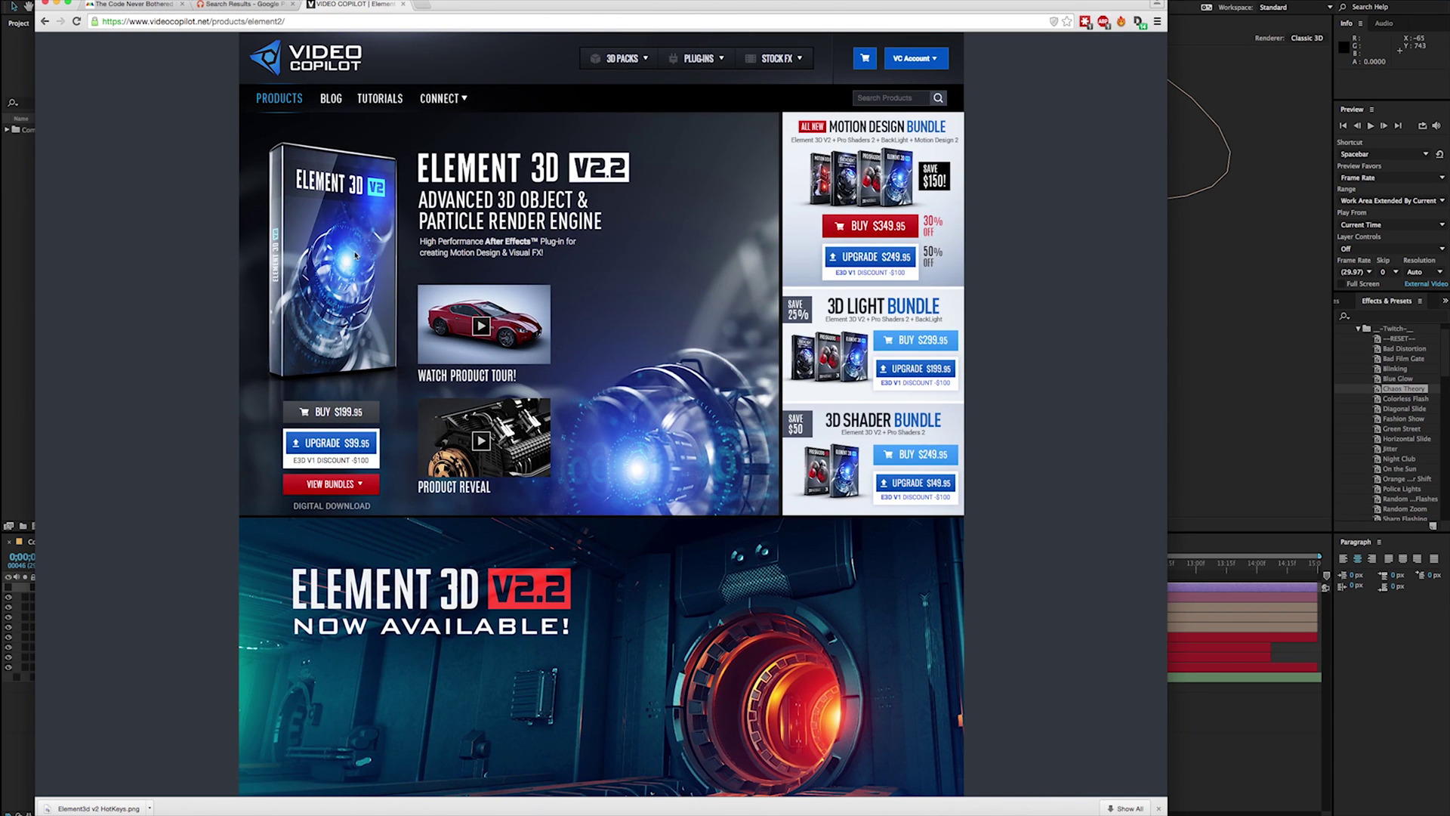
- Return to After Effects and preview the pyramid comp from its start
click(56, 4)
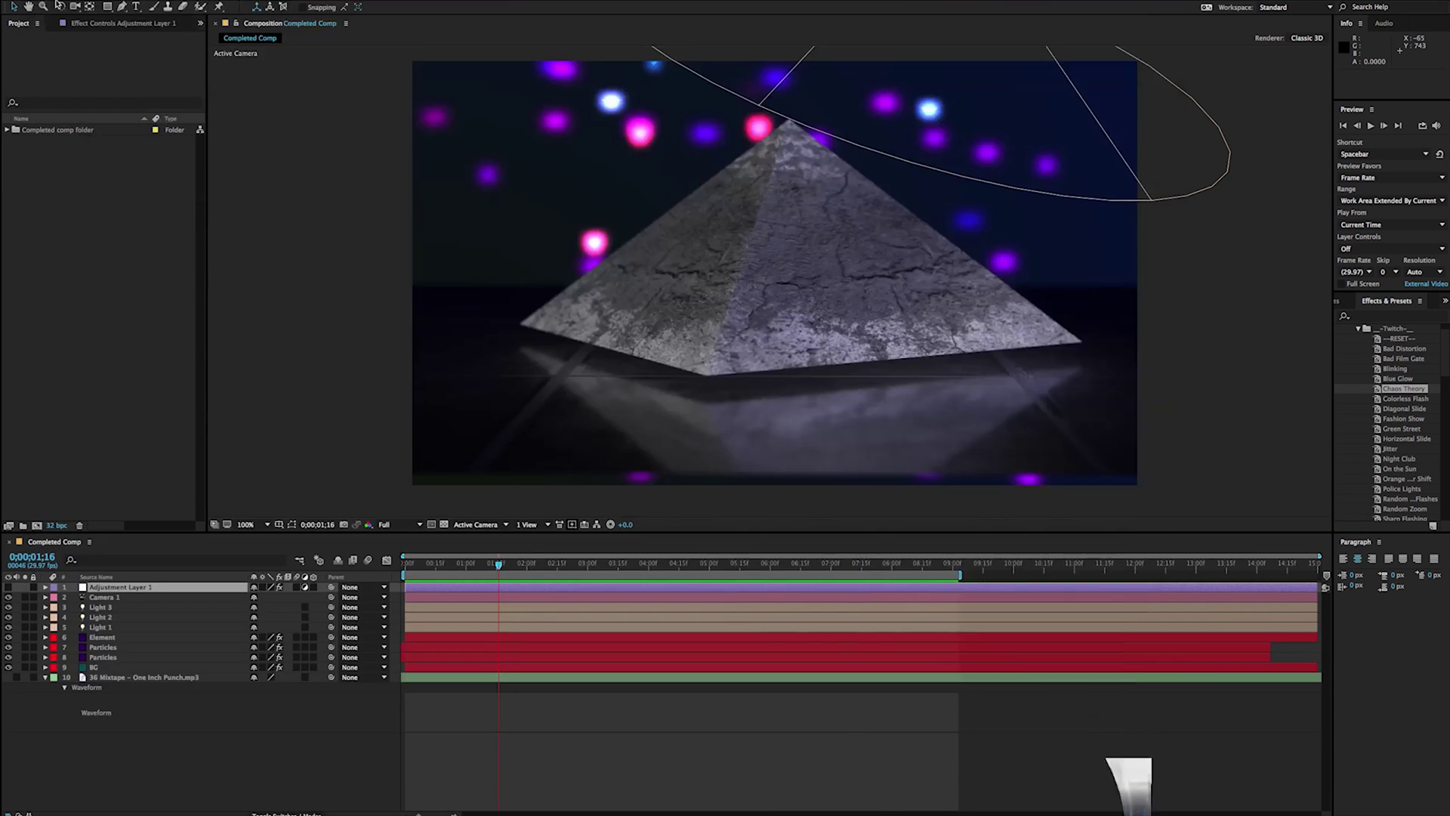
drag(498, 563, 404, 565)
key(space)
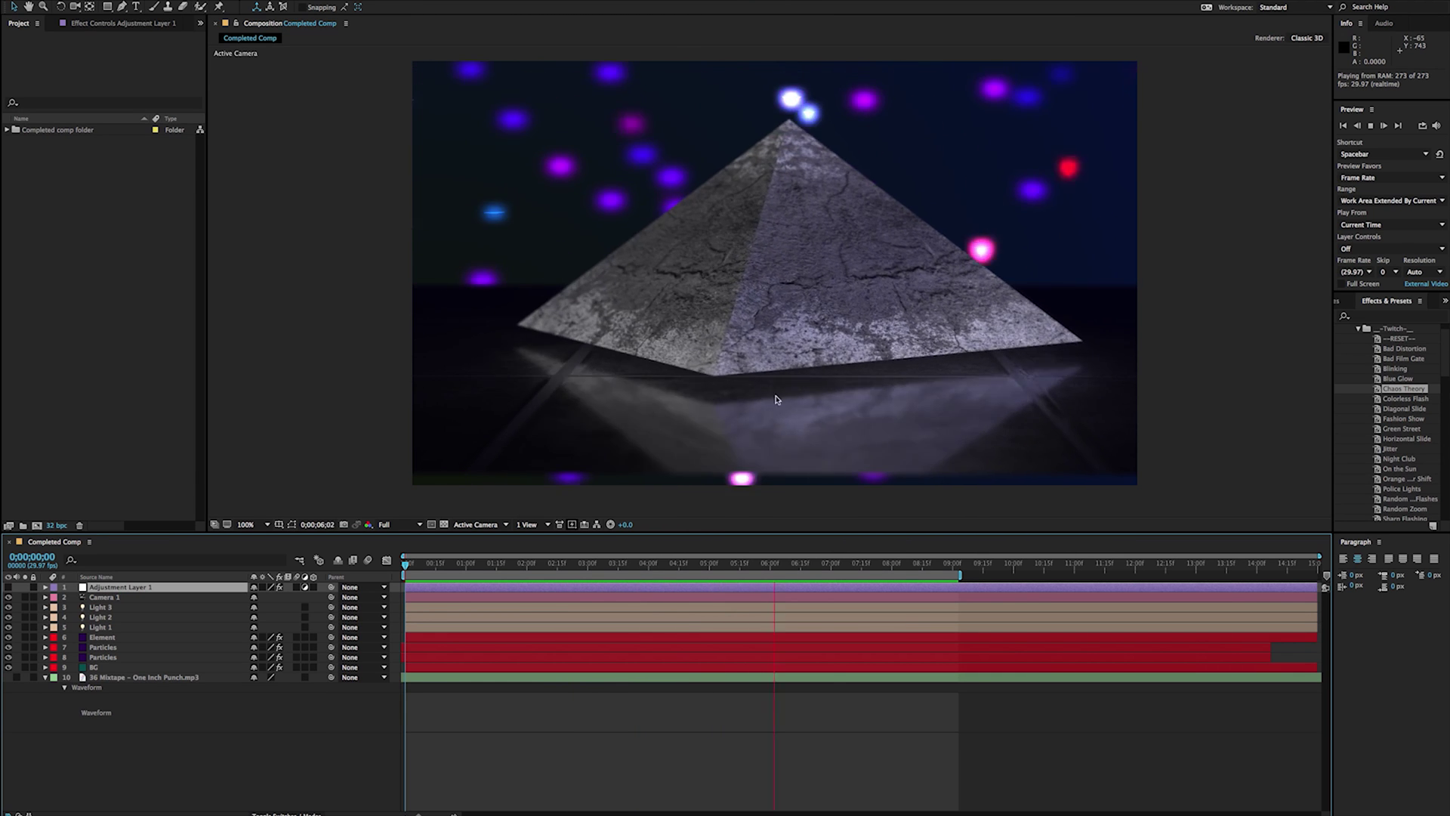
key(space)
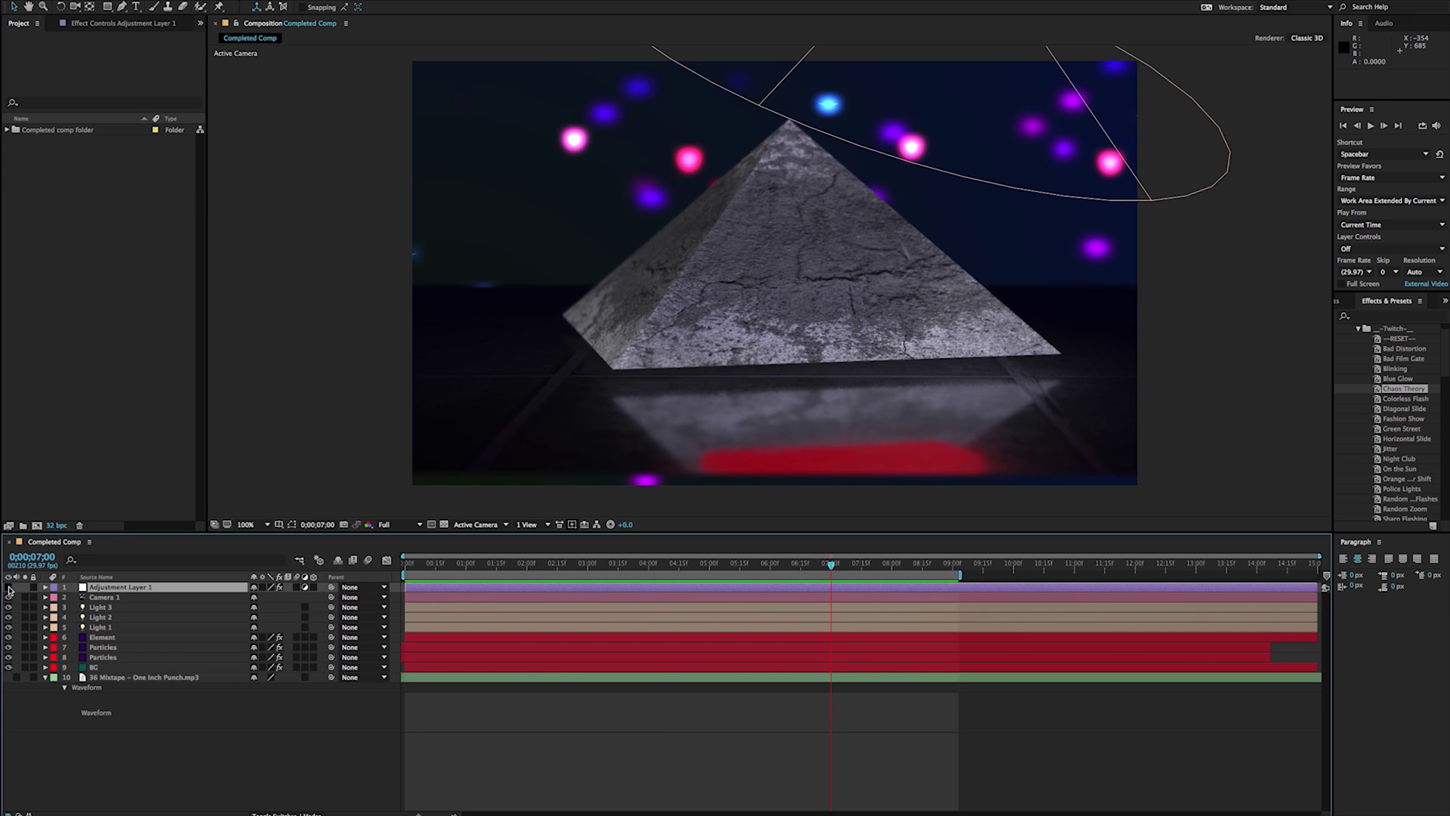
- Preview the pyramid with Adjustment Layer 1's glow on from about 0;00;02;15, ending with it off
click(9, 588)
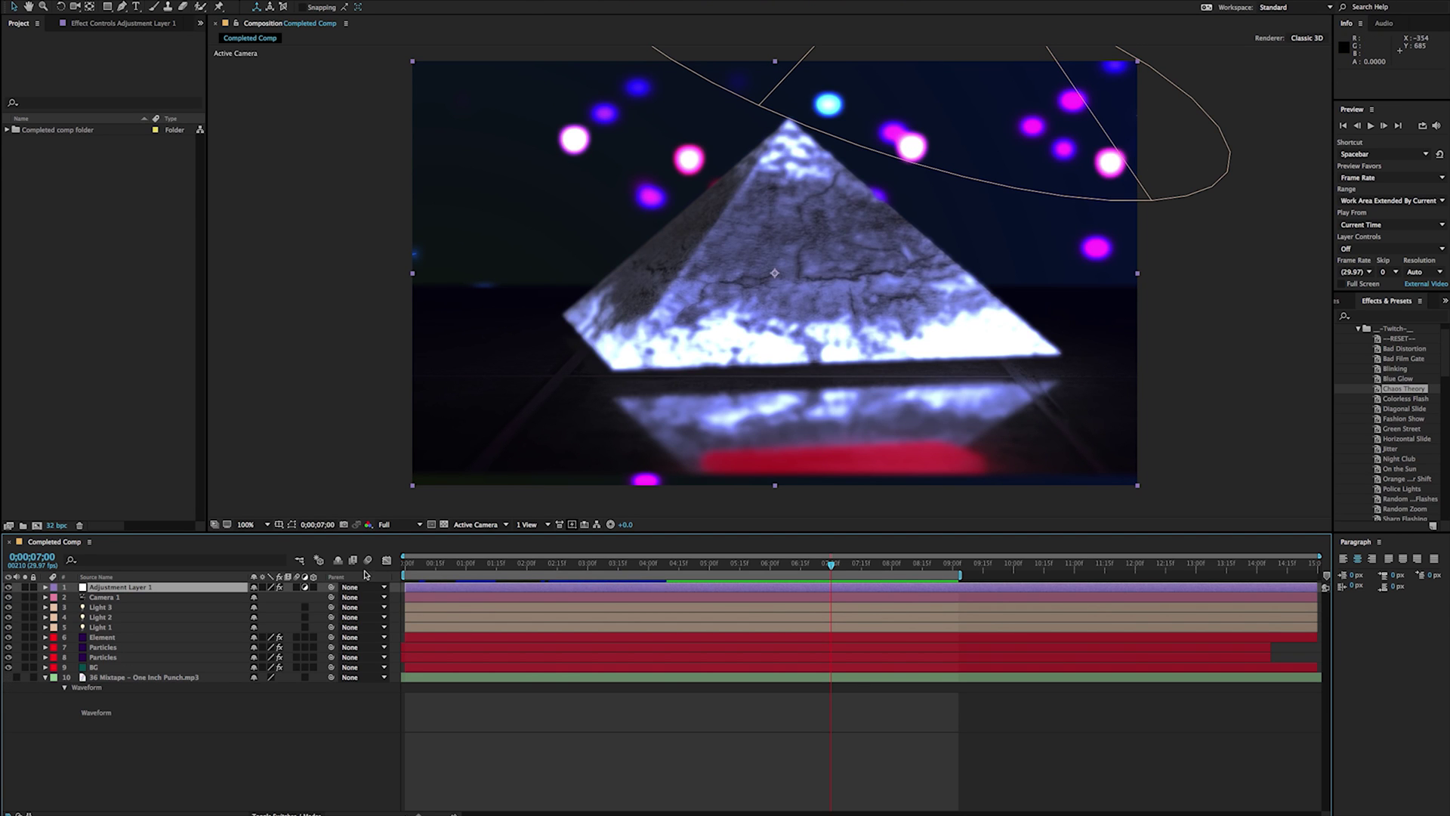
click(556, 565)
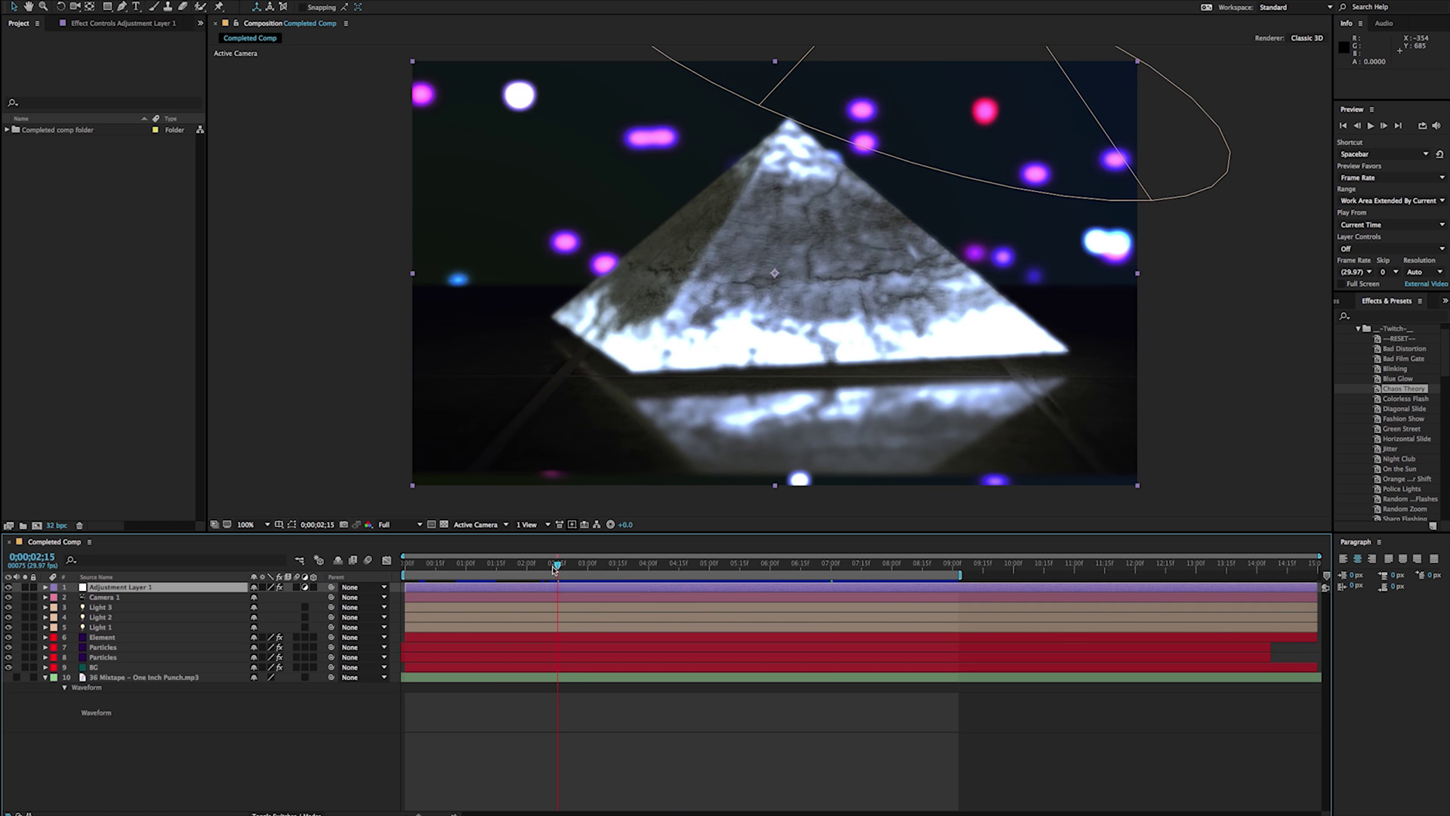
key(space)
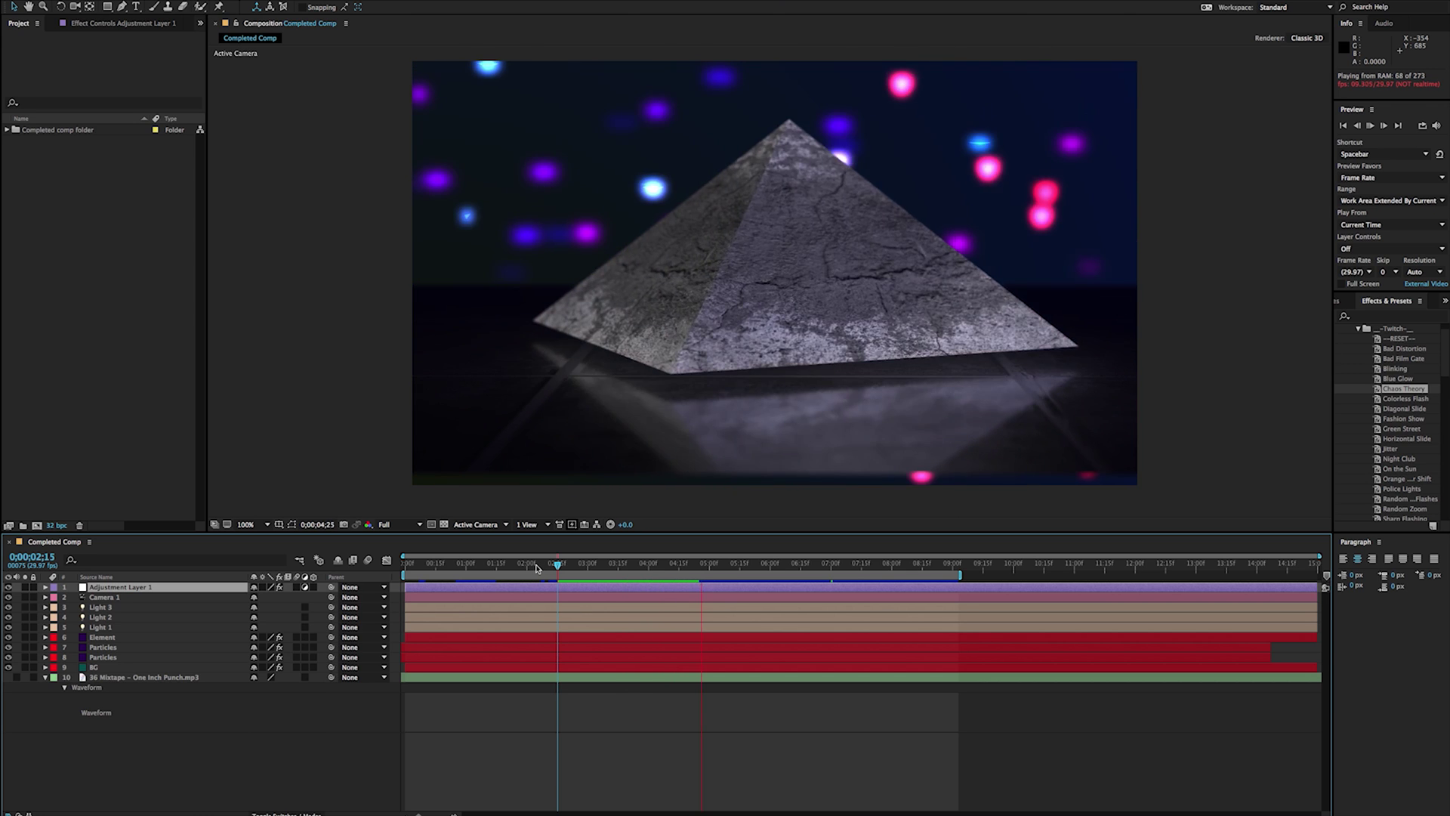
key(space)
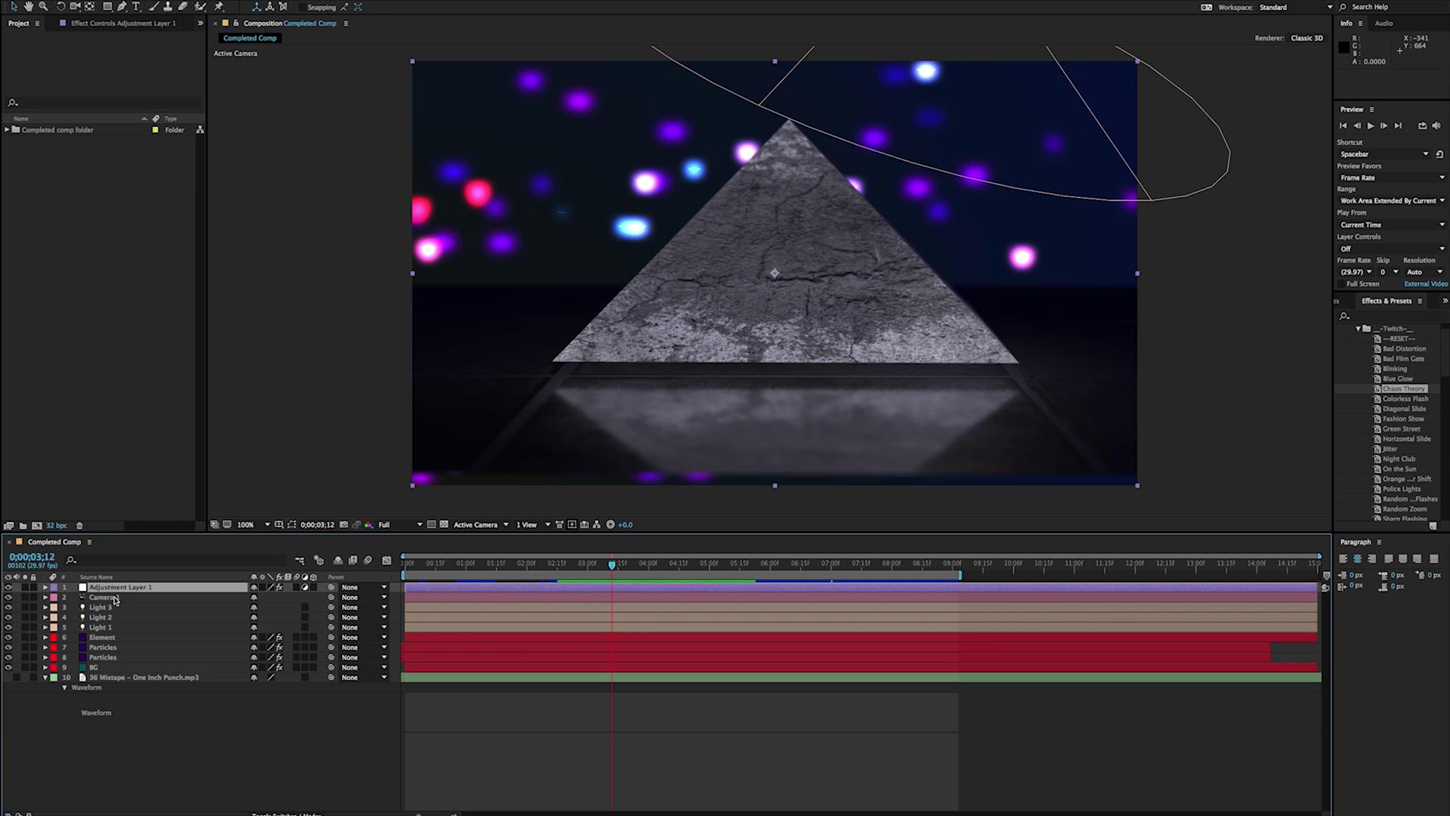
click(102, 637)
key(space)
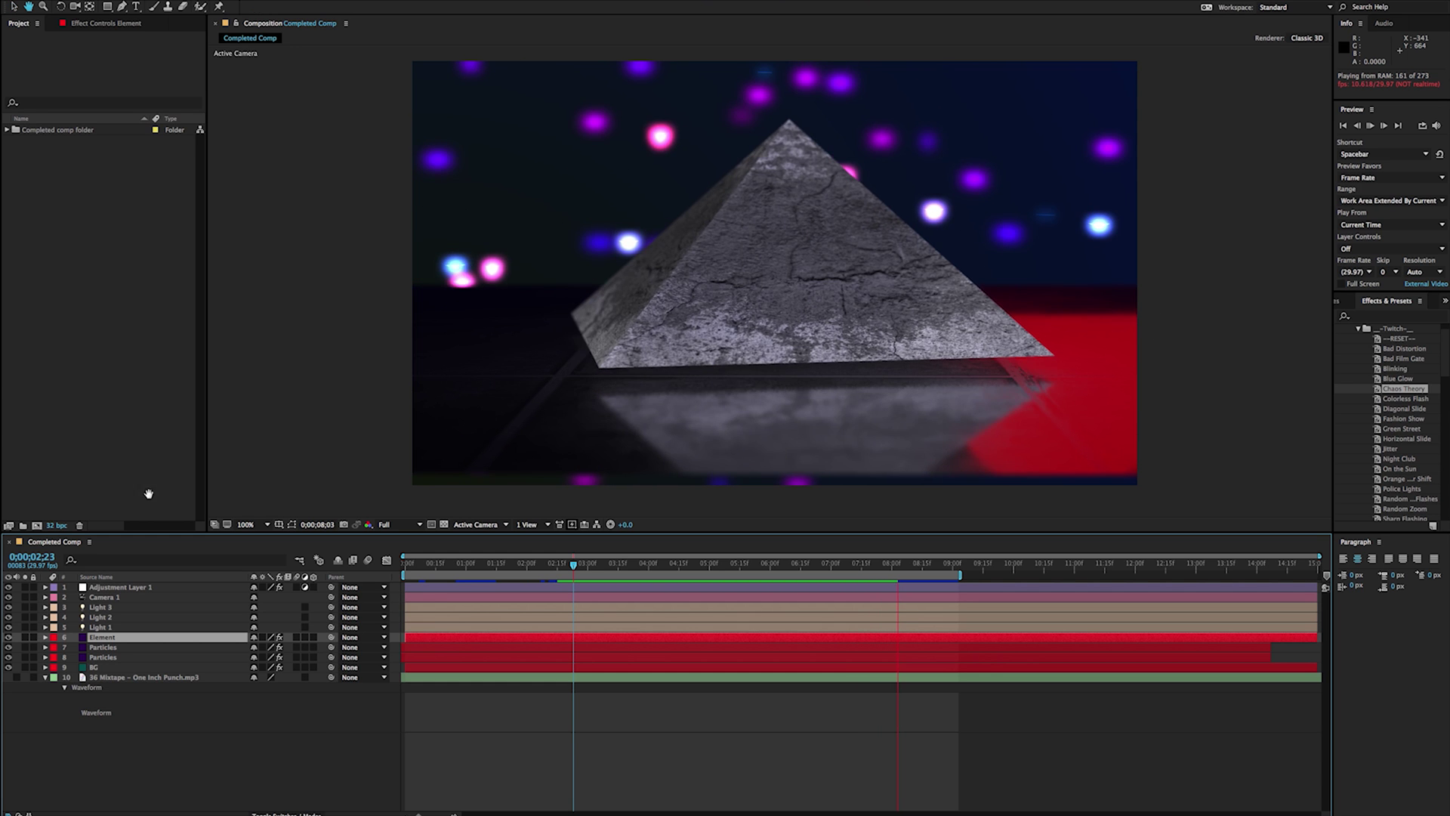
click(10, 587)
click(9, 588)
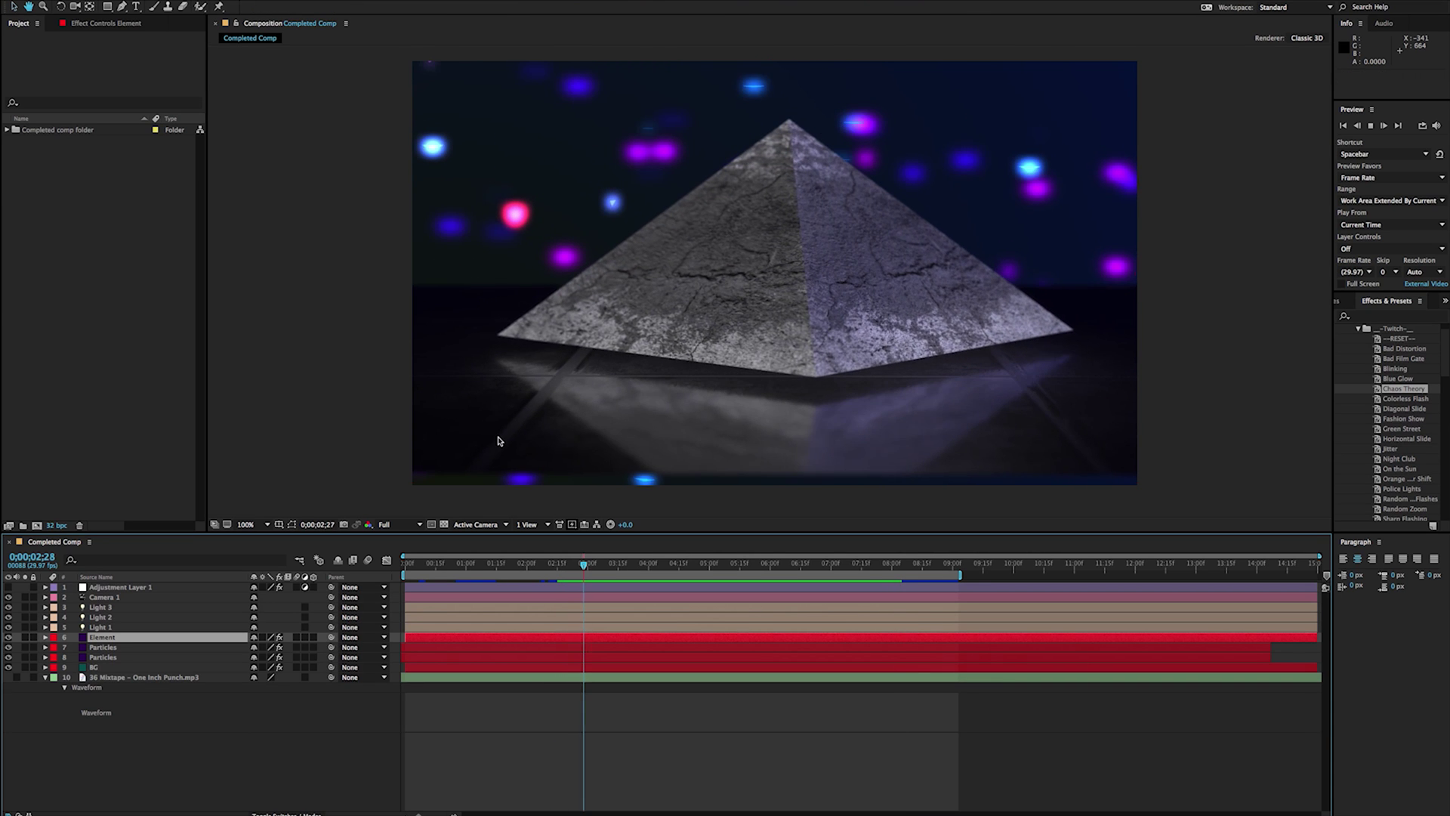
key(space)
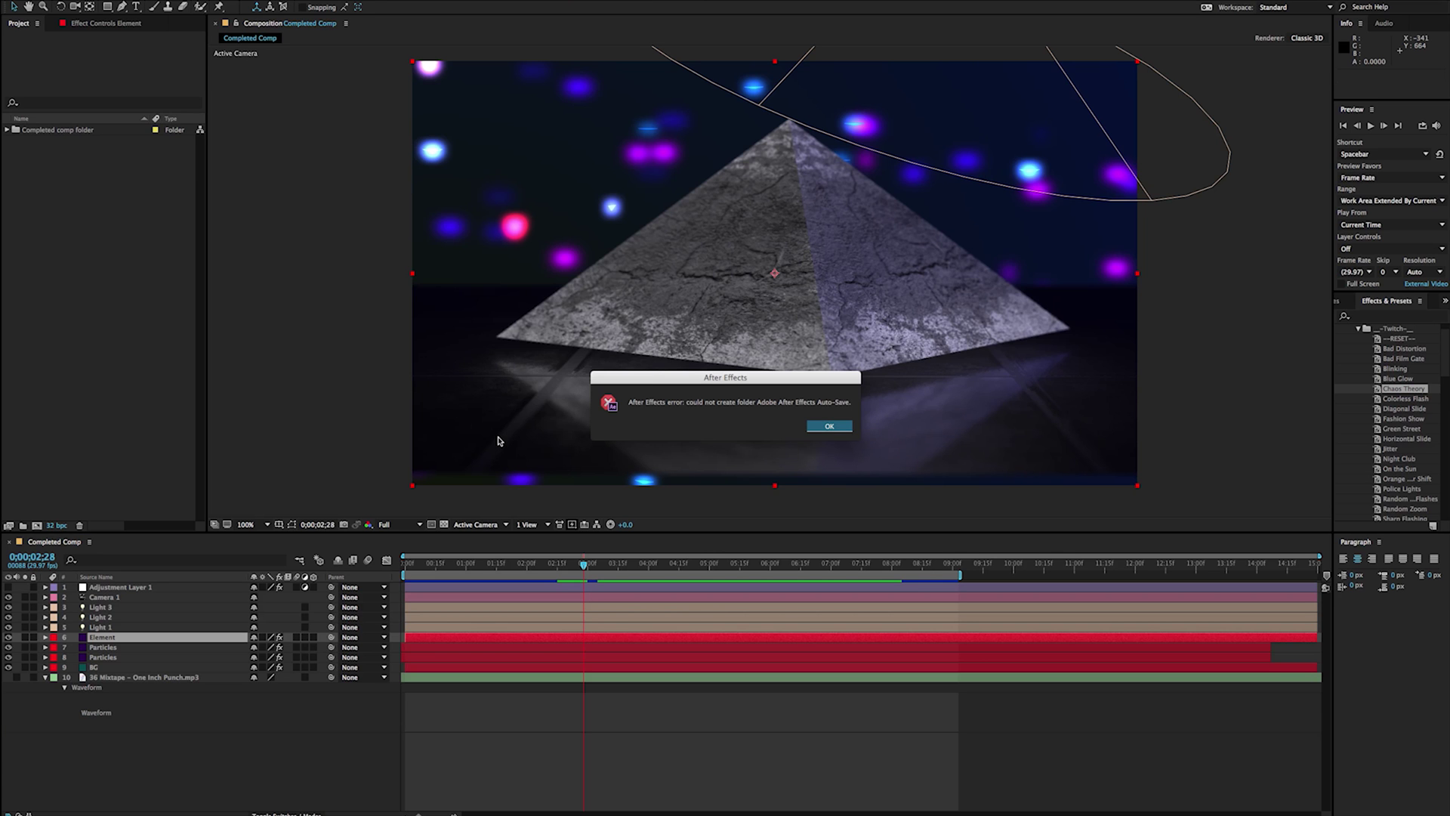
- Dismiss the auto-save error and collapse the Twitch presets folder
click(829, 426)
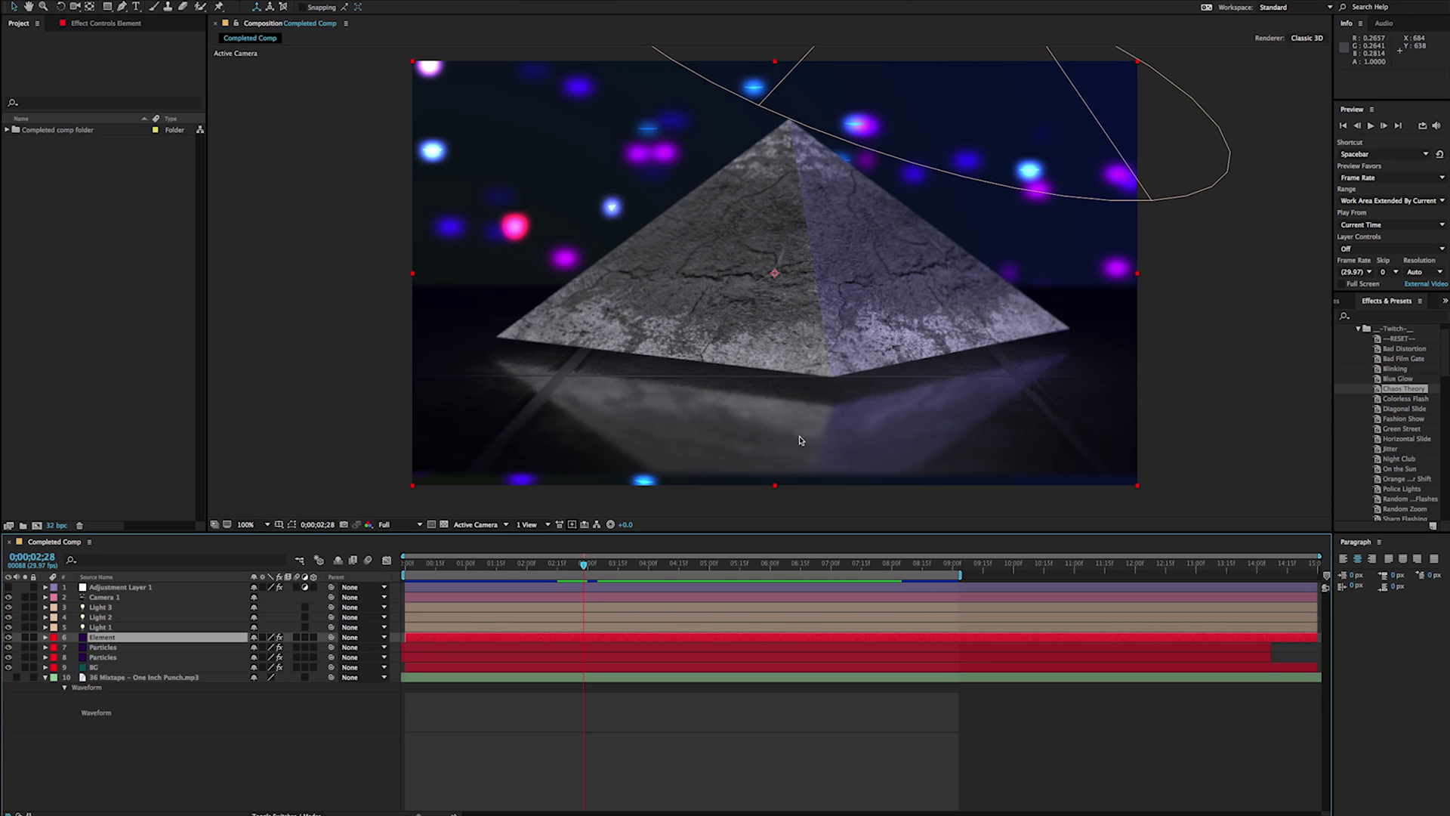
scroll(801, 441, up, 5)
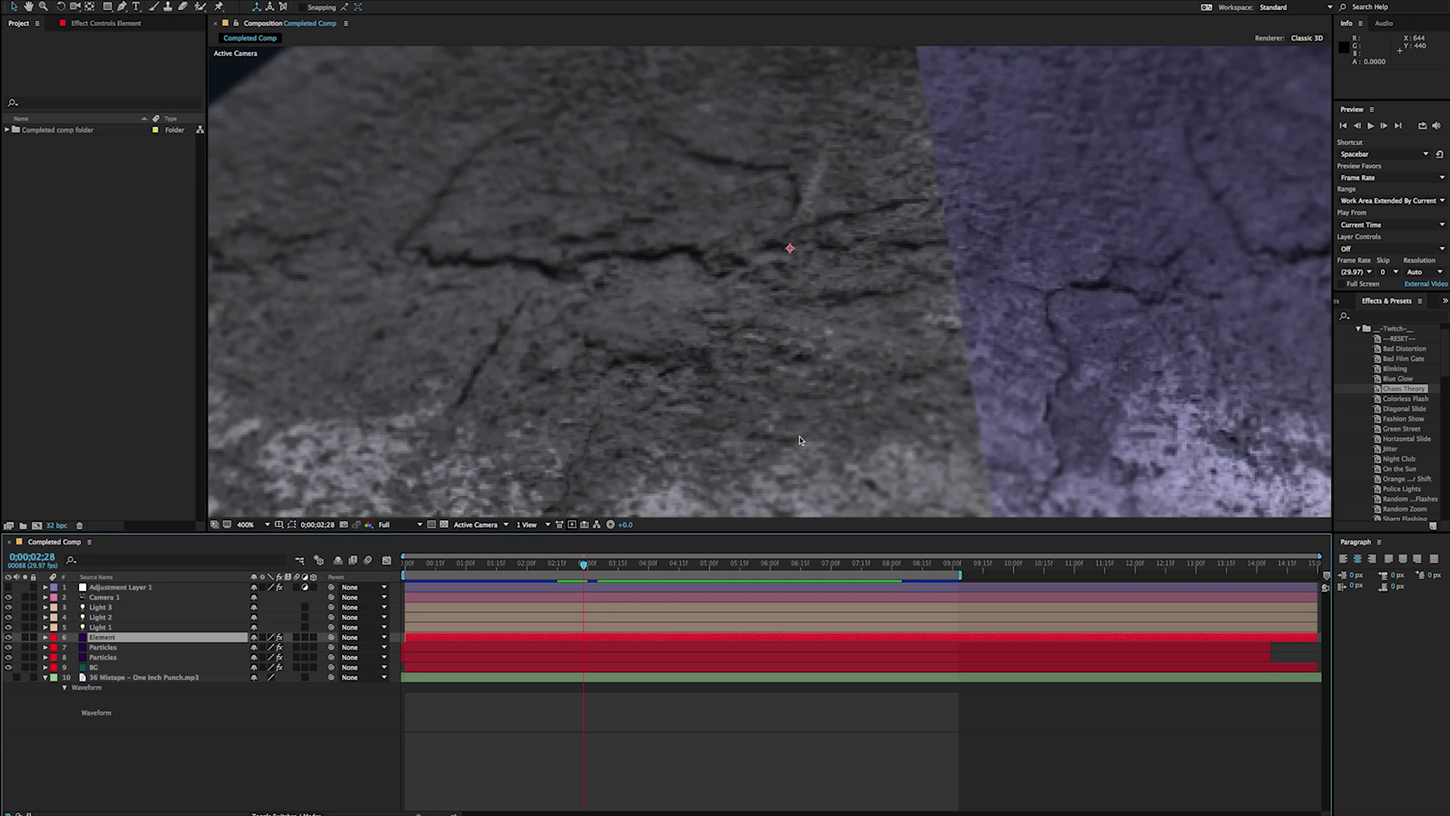
scroll(801, 441, down, 5)
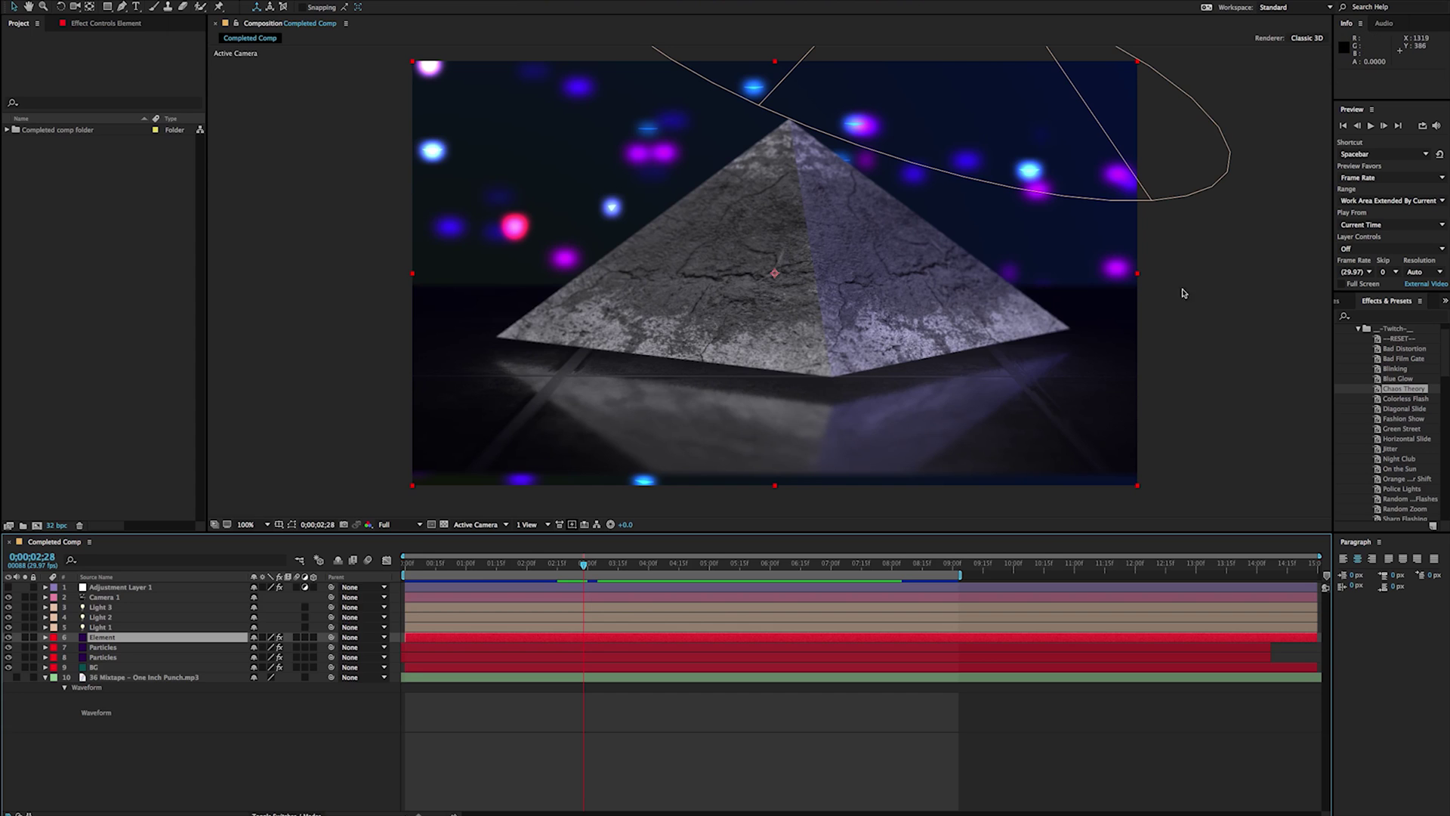
click(1357, 328)
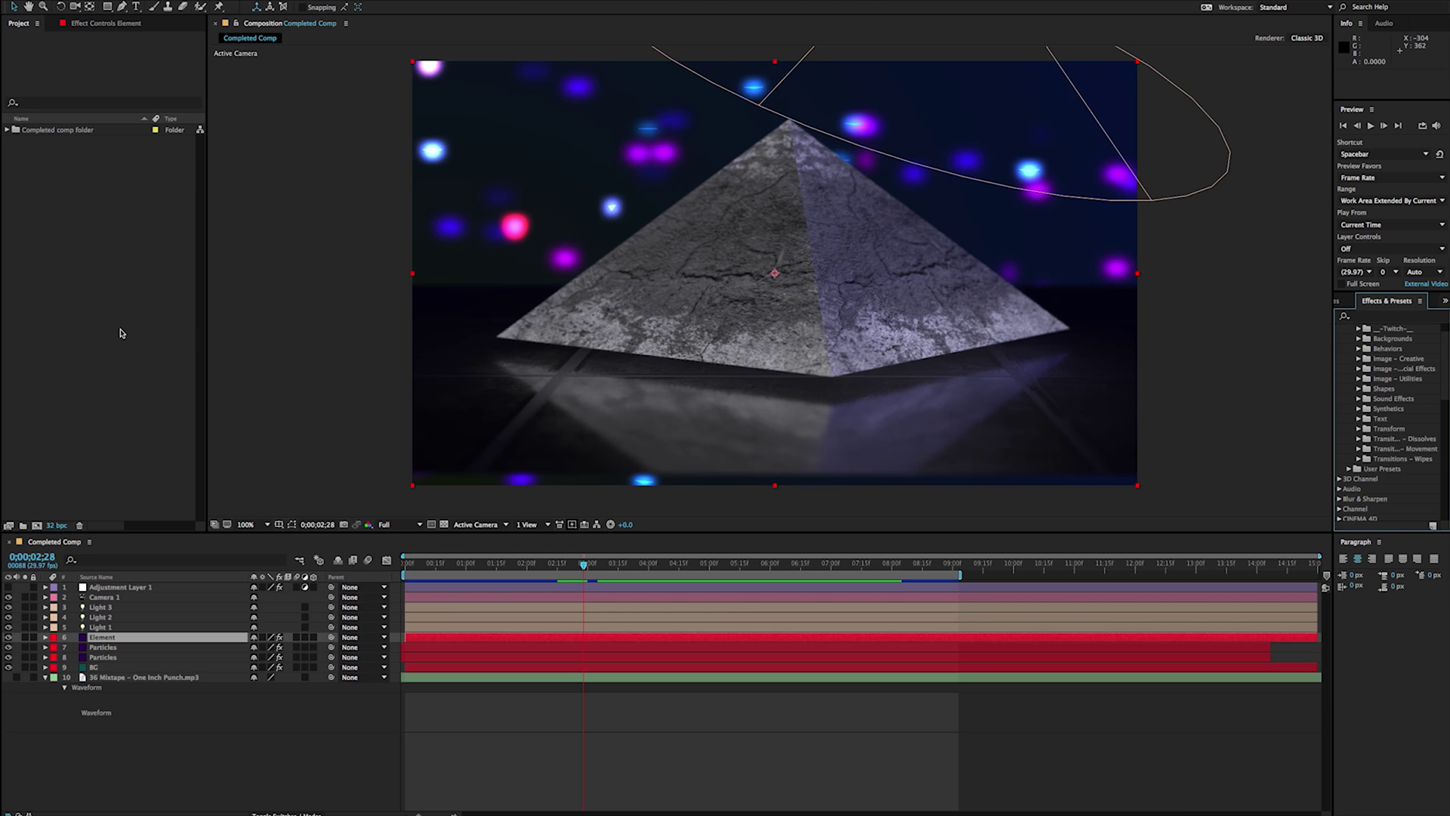
- Create an HDV/HDTV 720 composition, 1280×720 at 29.97 fps, named Element intro
click(35, 525)
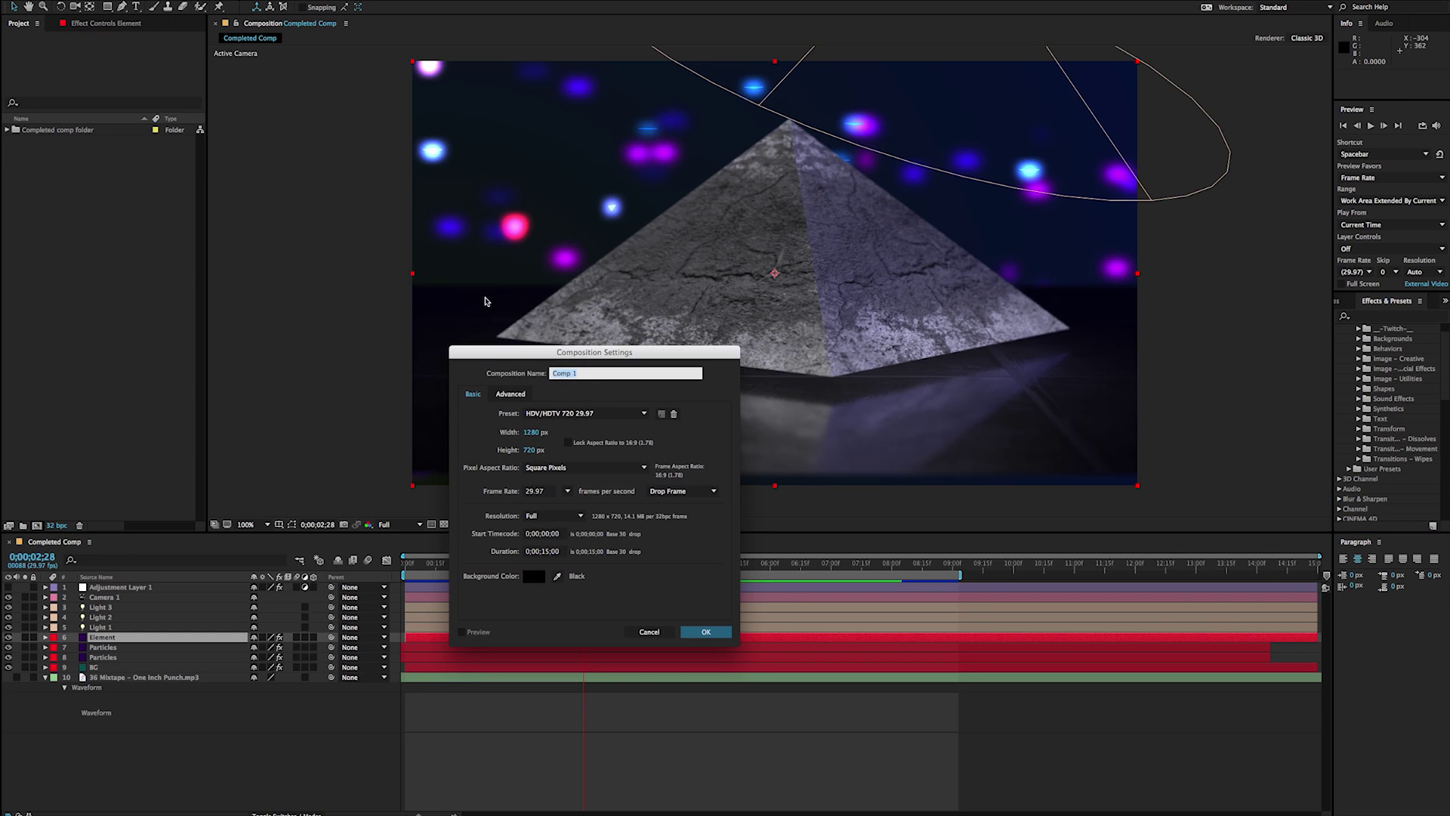
drag(564, 355, 778, 244)
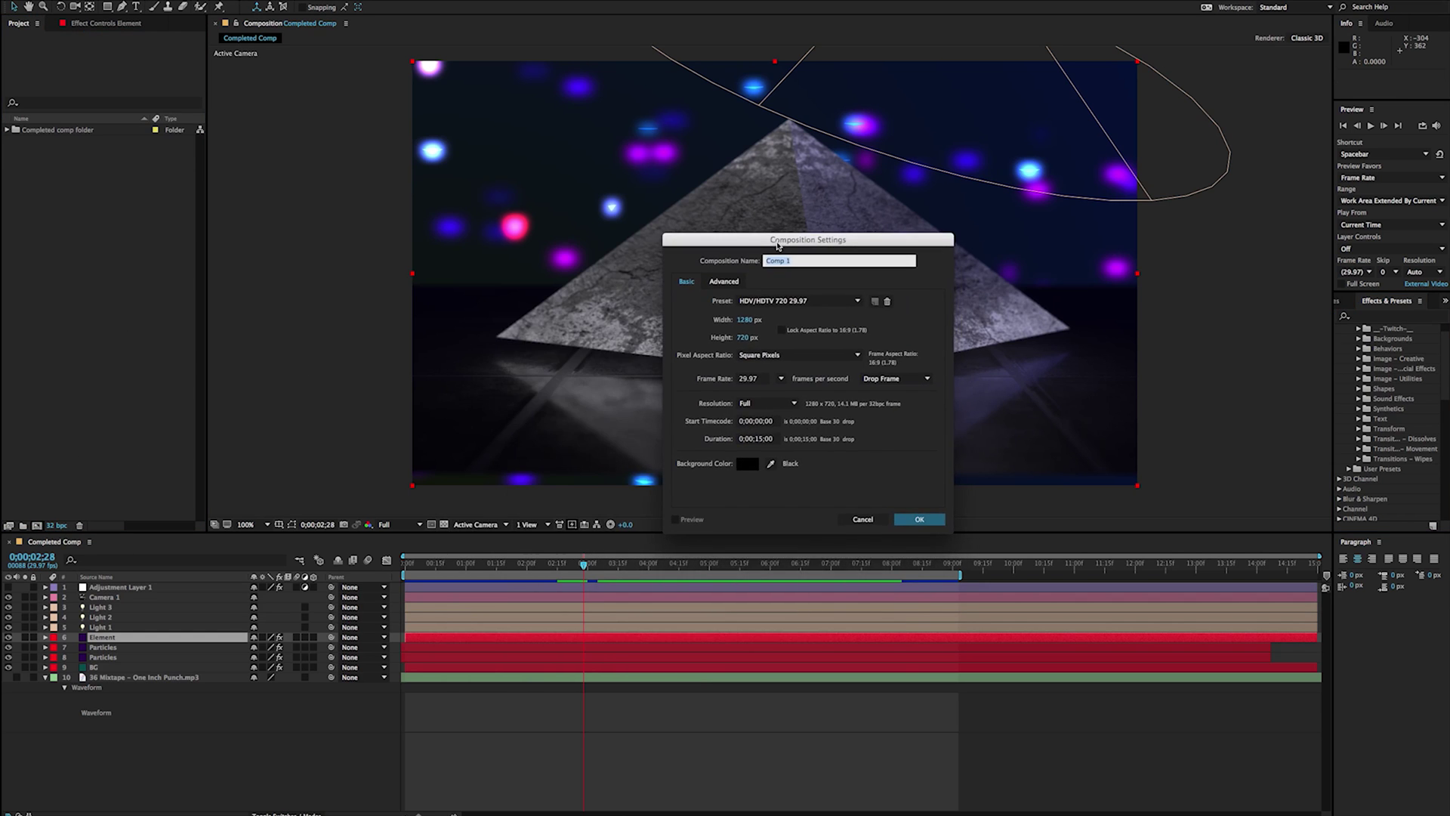
text(Element intro)
key(Return)
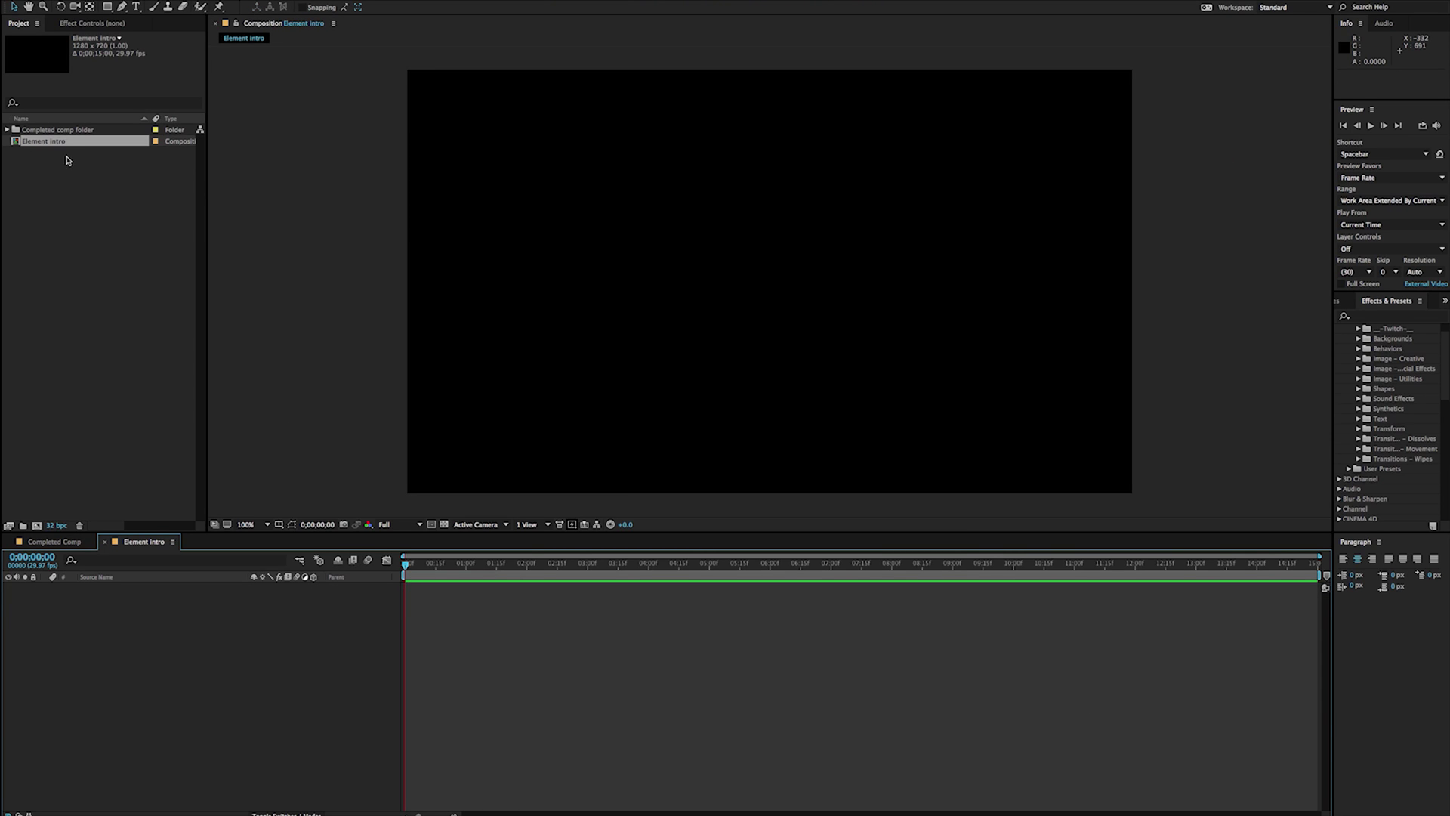
- Expand Video Copilot in the Effects & Presets list and select its Element effect
key(comma)
key(comma)
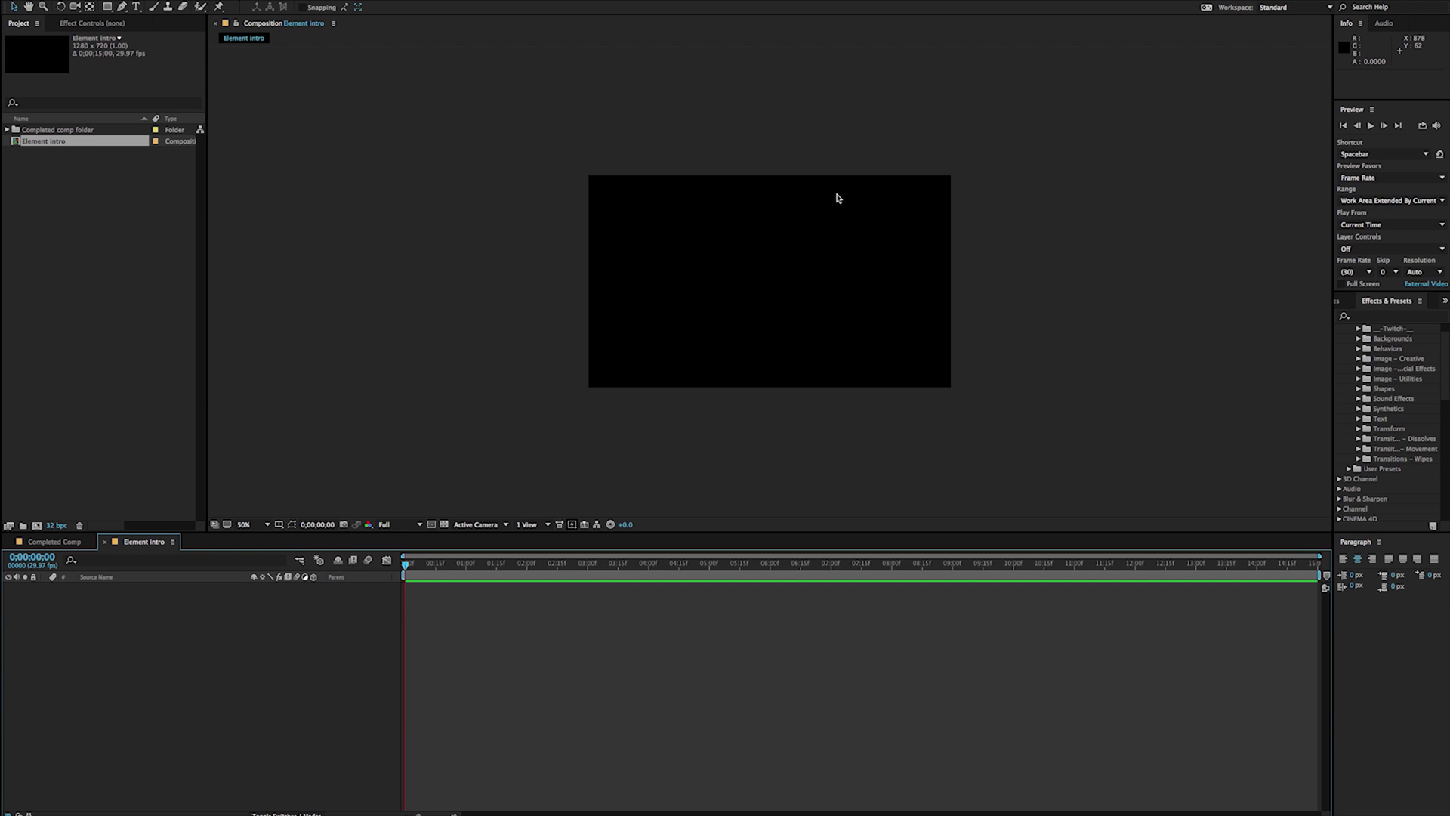
key(period)
key(period)
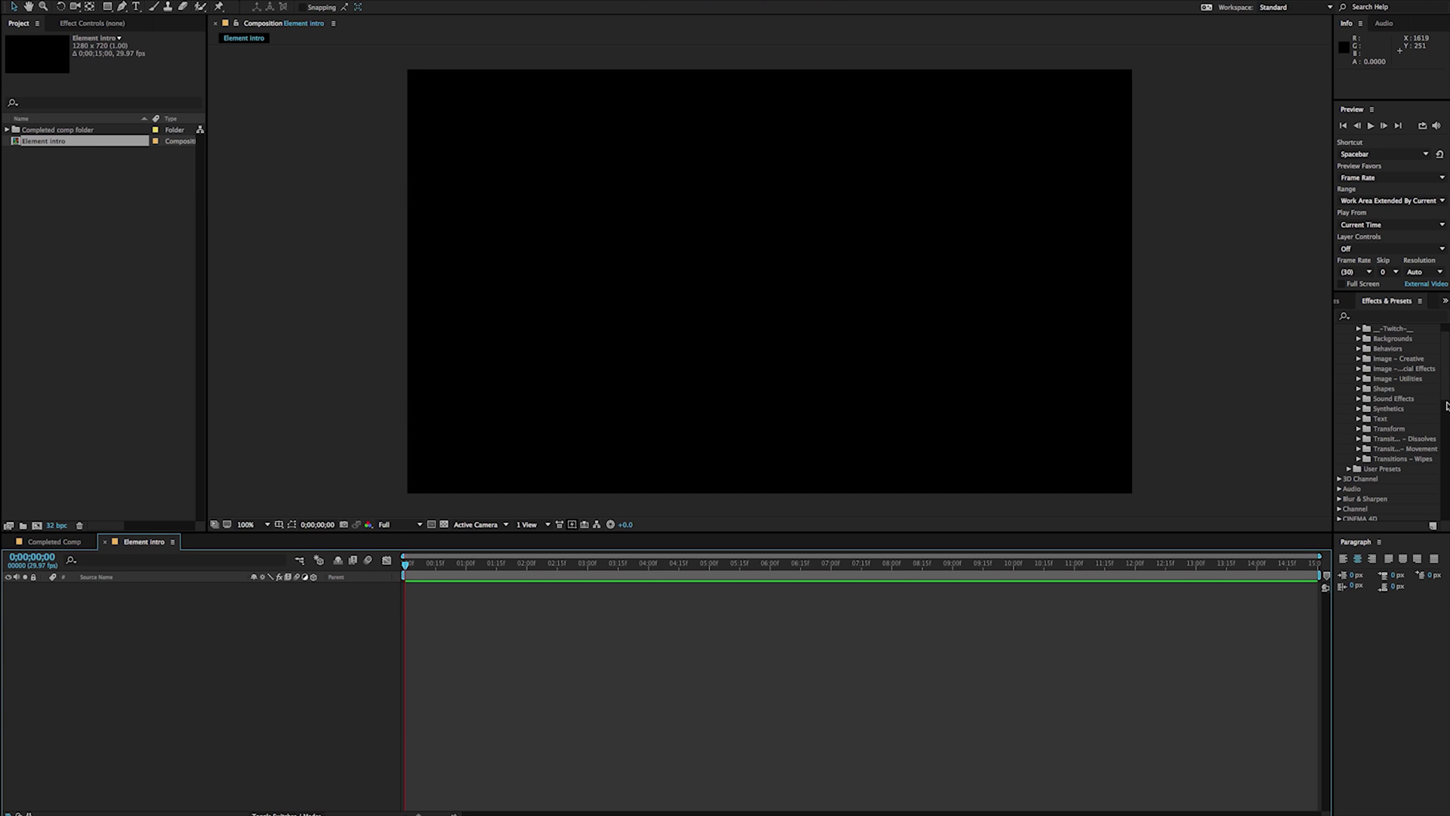
click(1417, 319)
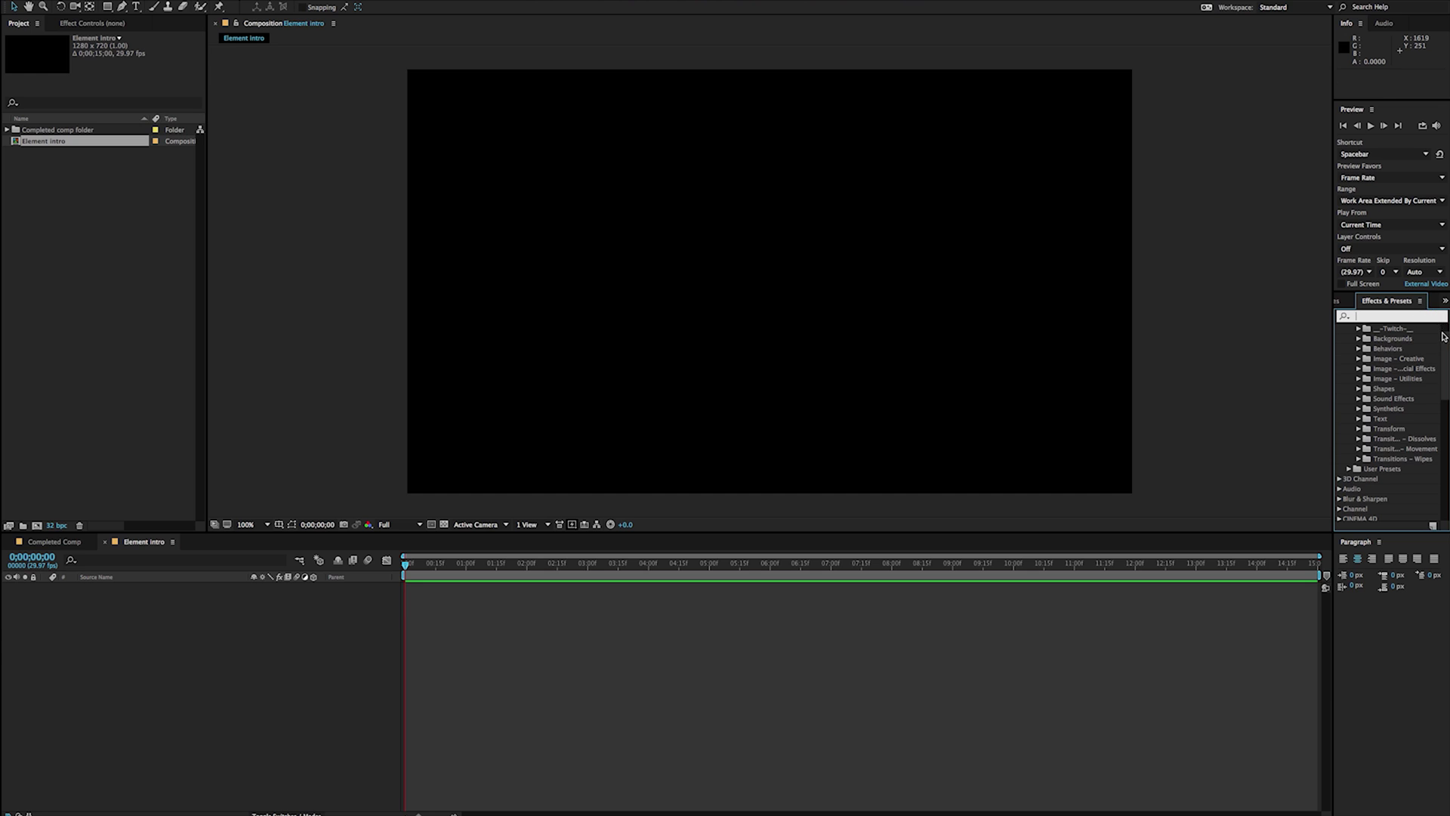
drag(1445, 341, 1447, 468)
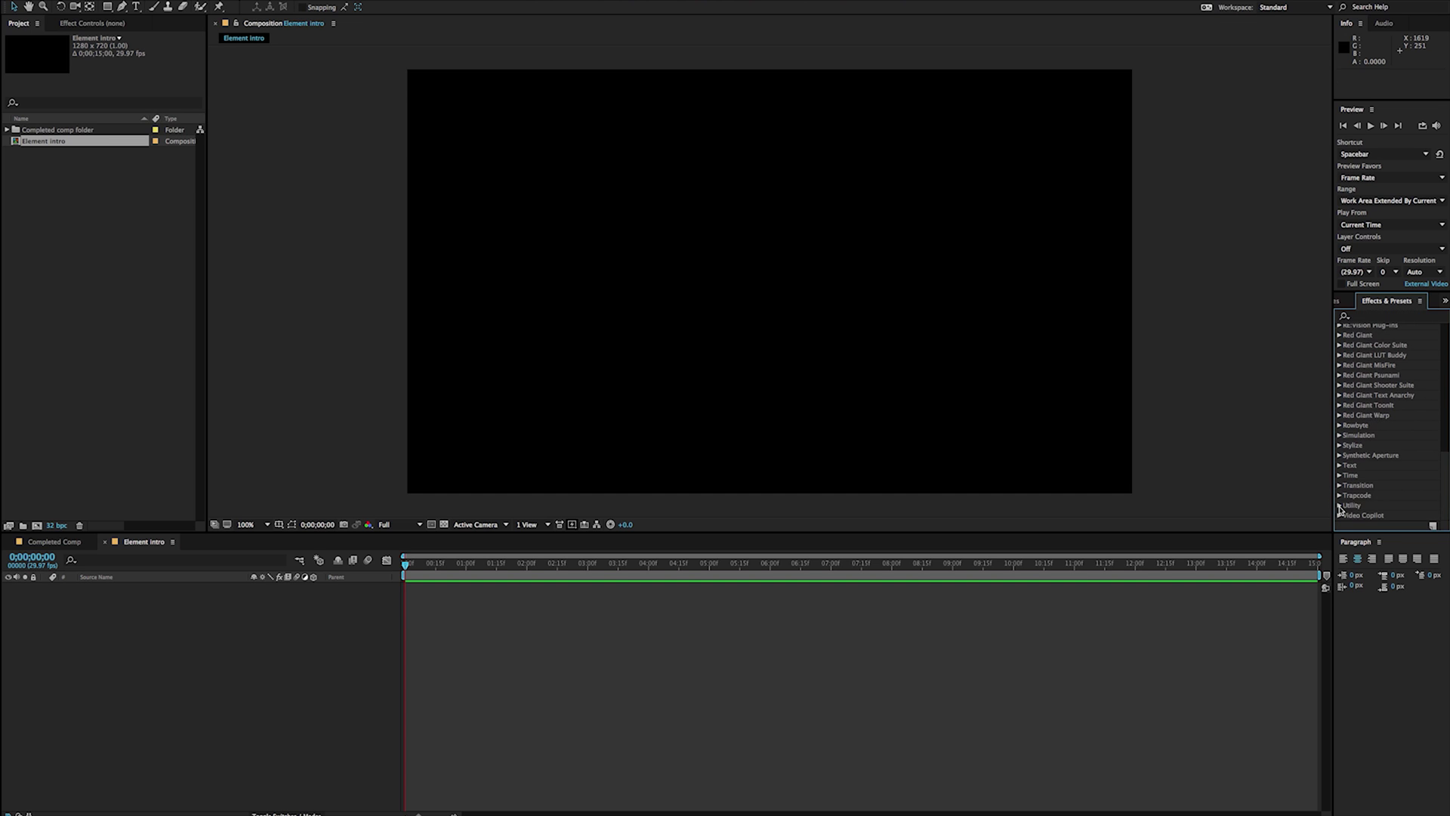
click(1339, 515)
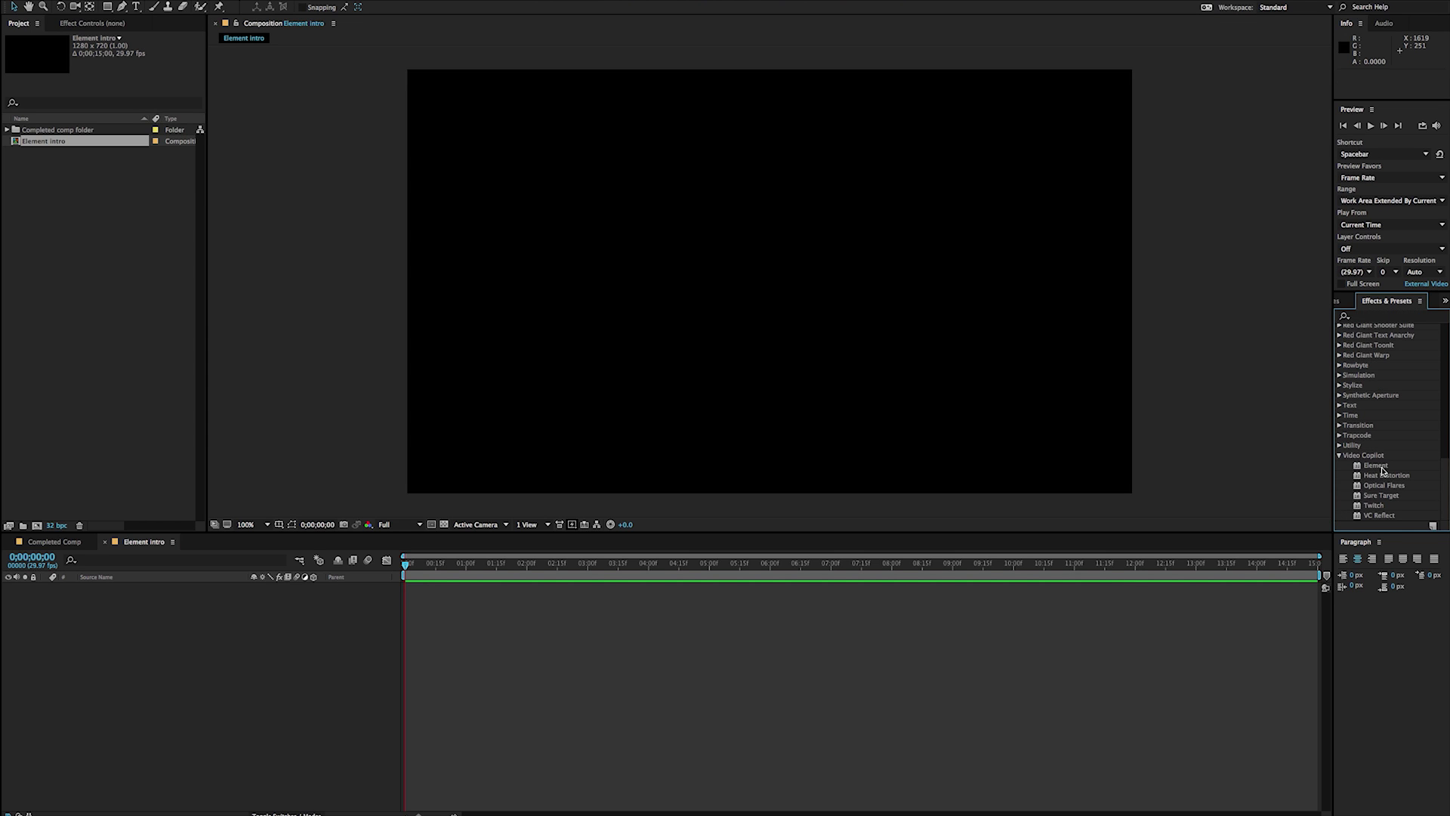
click(1383, 467)
- Add a new full-frame solid layer named BG
drag(1376, 468, 474, 551)
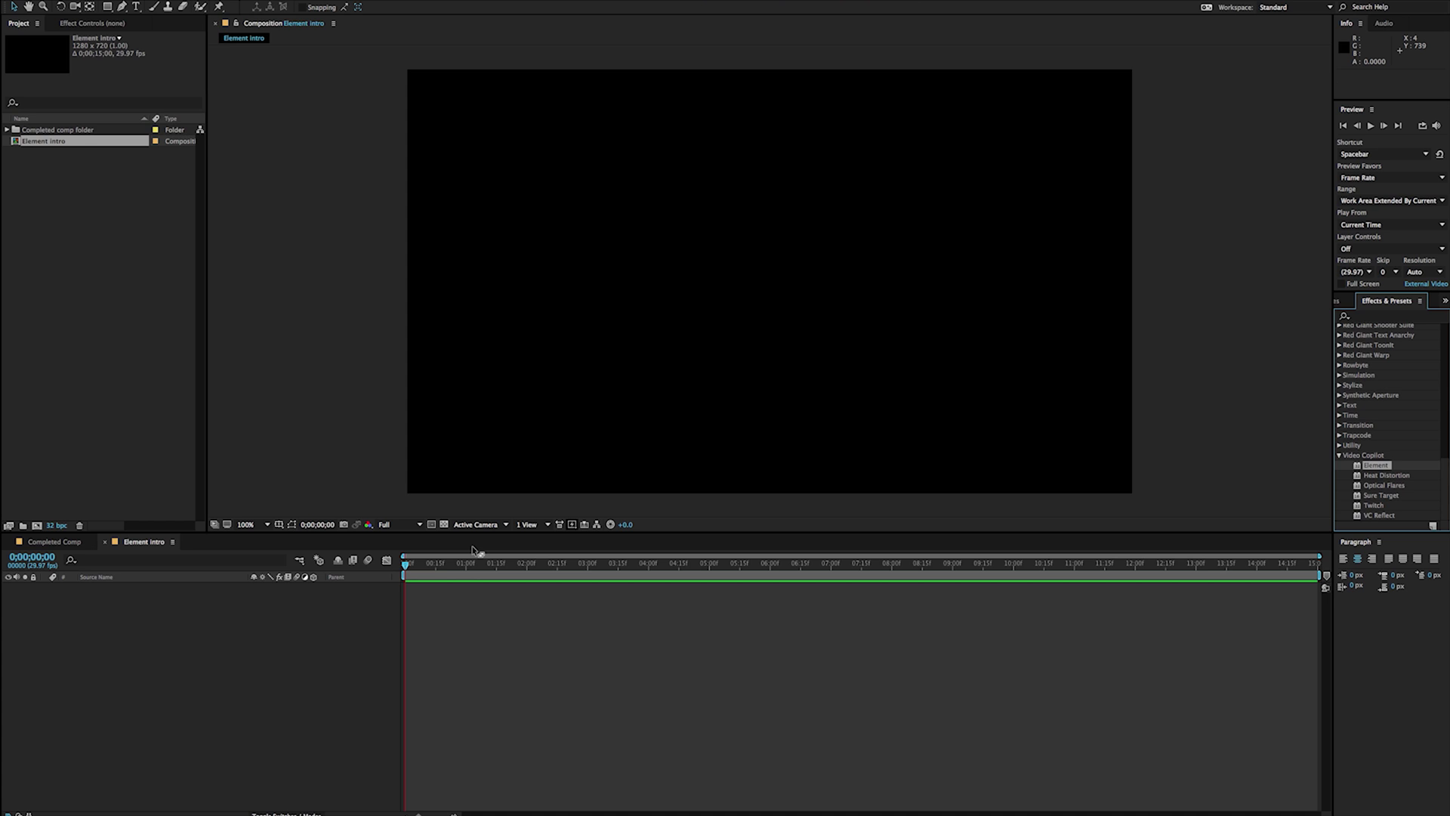
drag(473, 551, 370, 459)
key(super+y)
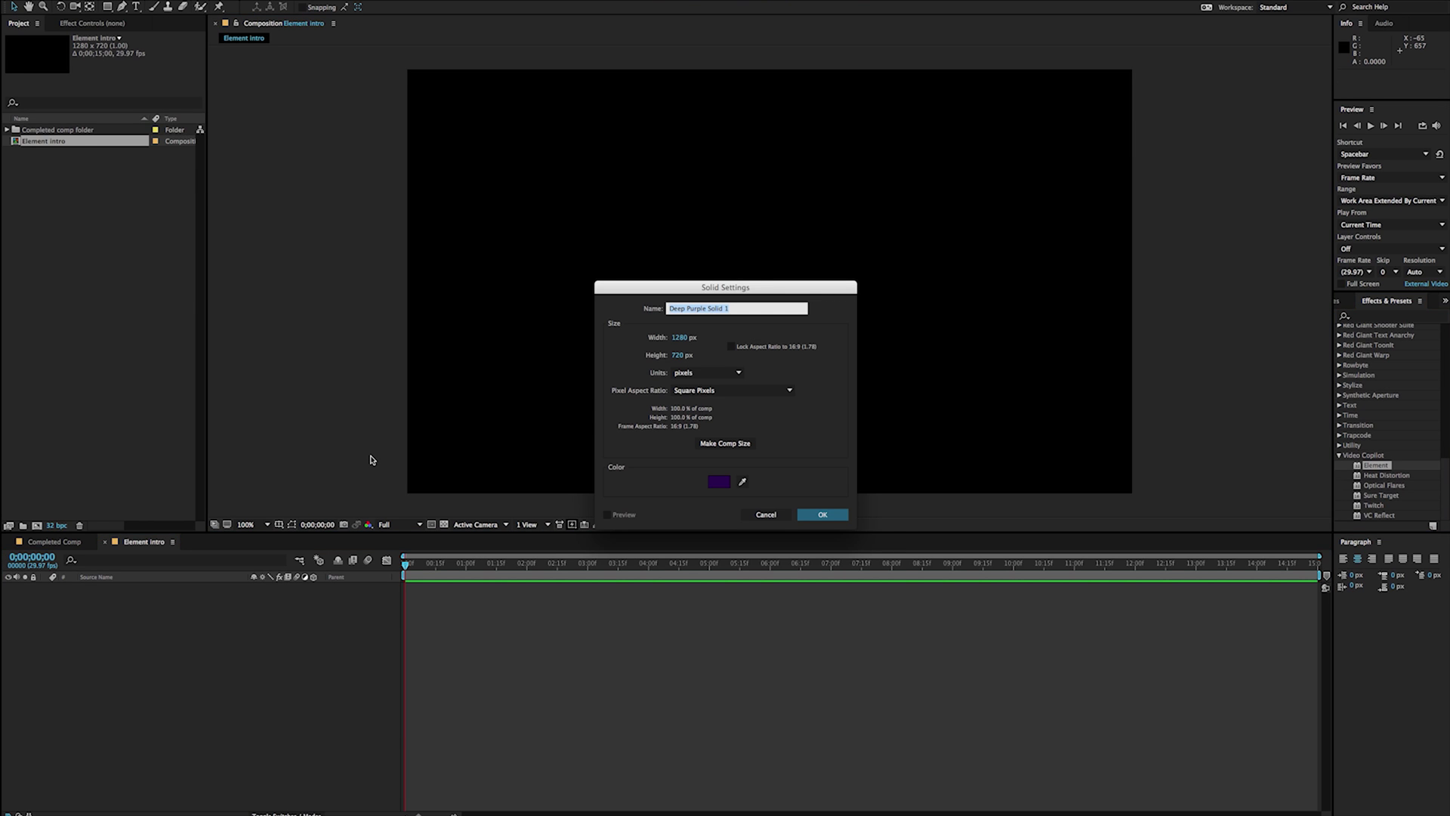
text(BG)
key(Return)
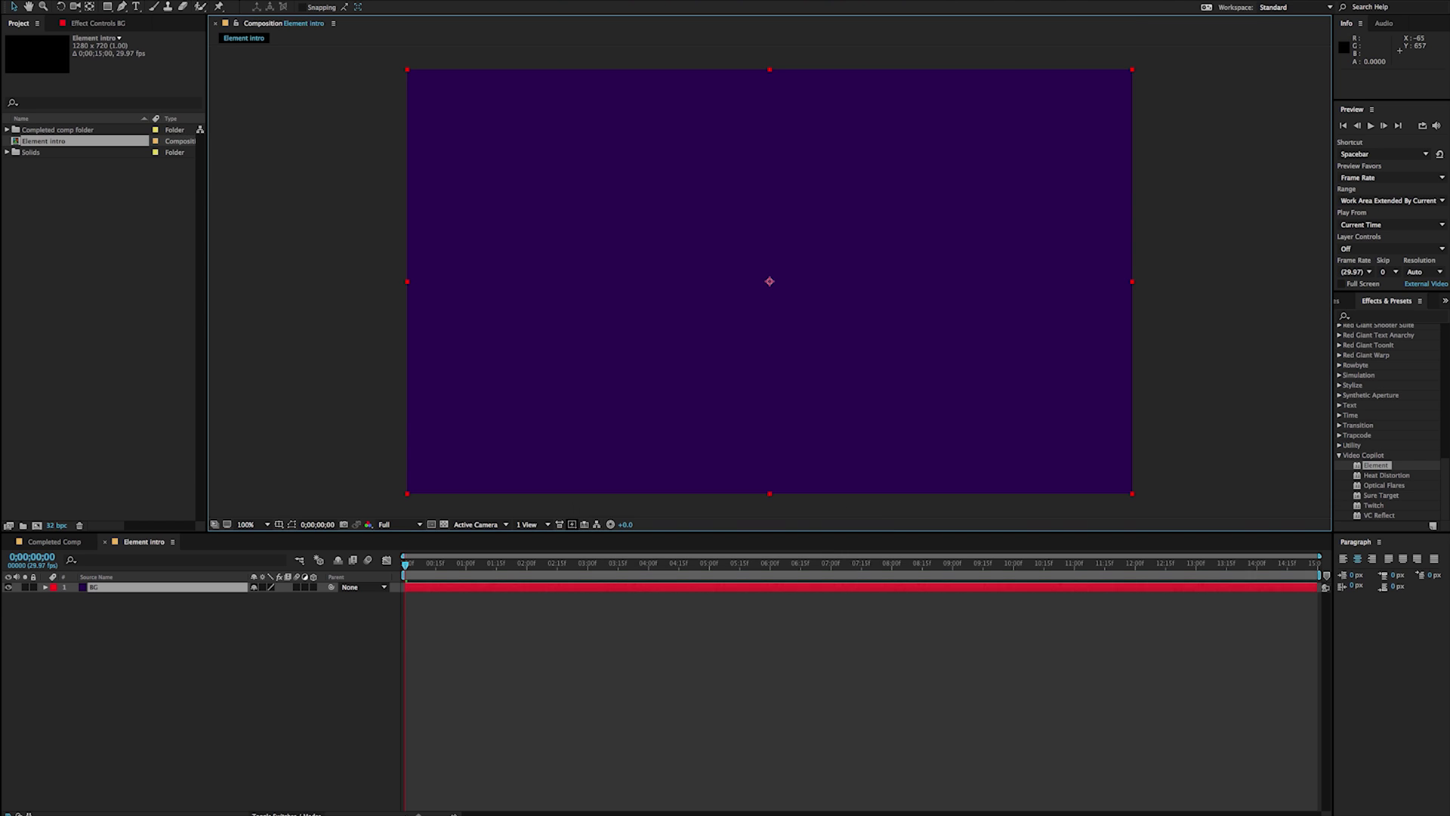
key(comma)
key(comma)
key(comma)
key(comma)
key(comma)
key(comma)
key(comma)
key(comma)
key(comma)
key(comma)
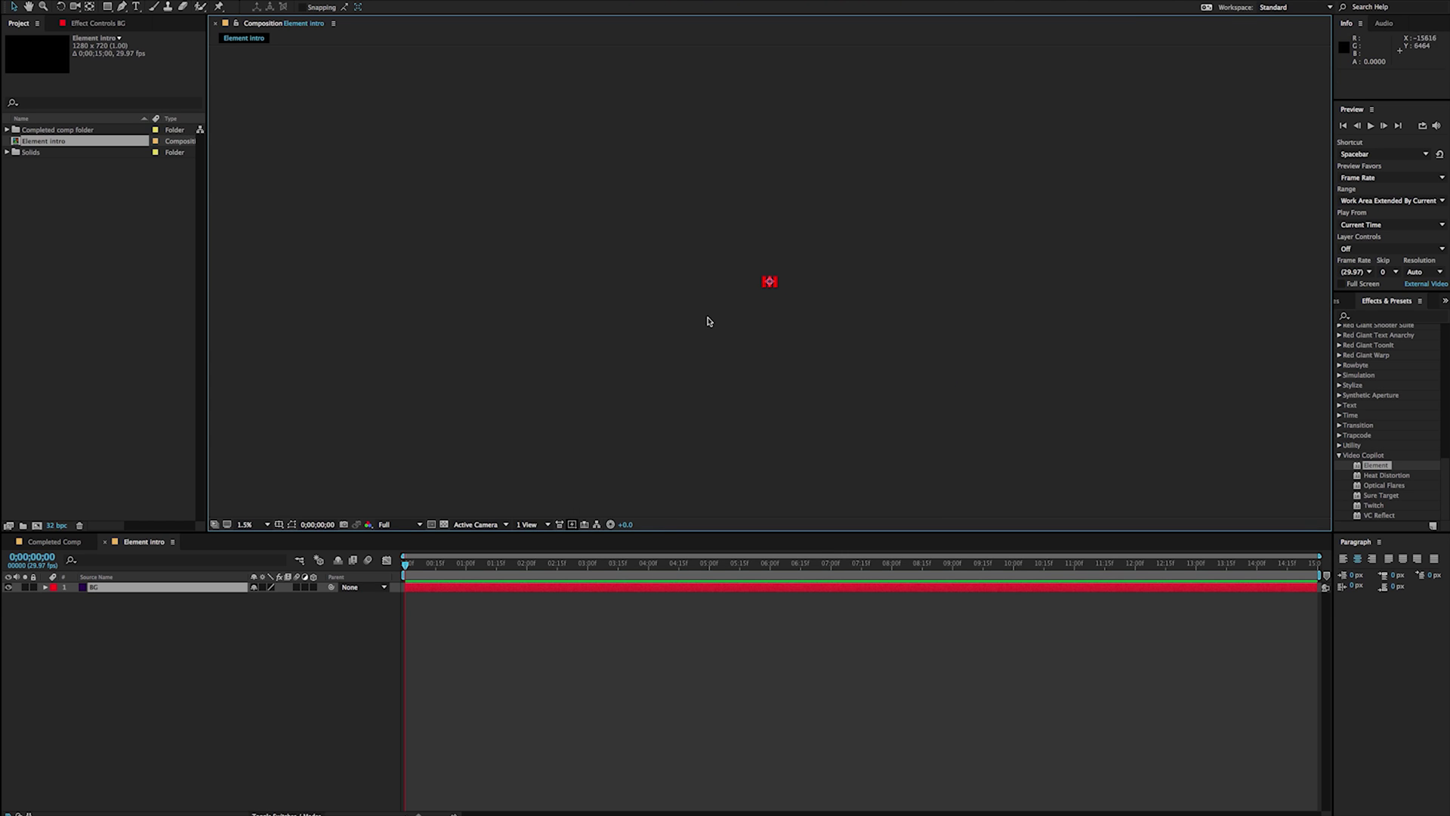
key(period)
key(period)
key(period)
key(period)
key(period)
key(period)
key(period)
key(period)
- Give BG a radial Gradient Ramp found by searching 'ramp', then cancel a second solid
click(1387, 318)
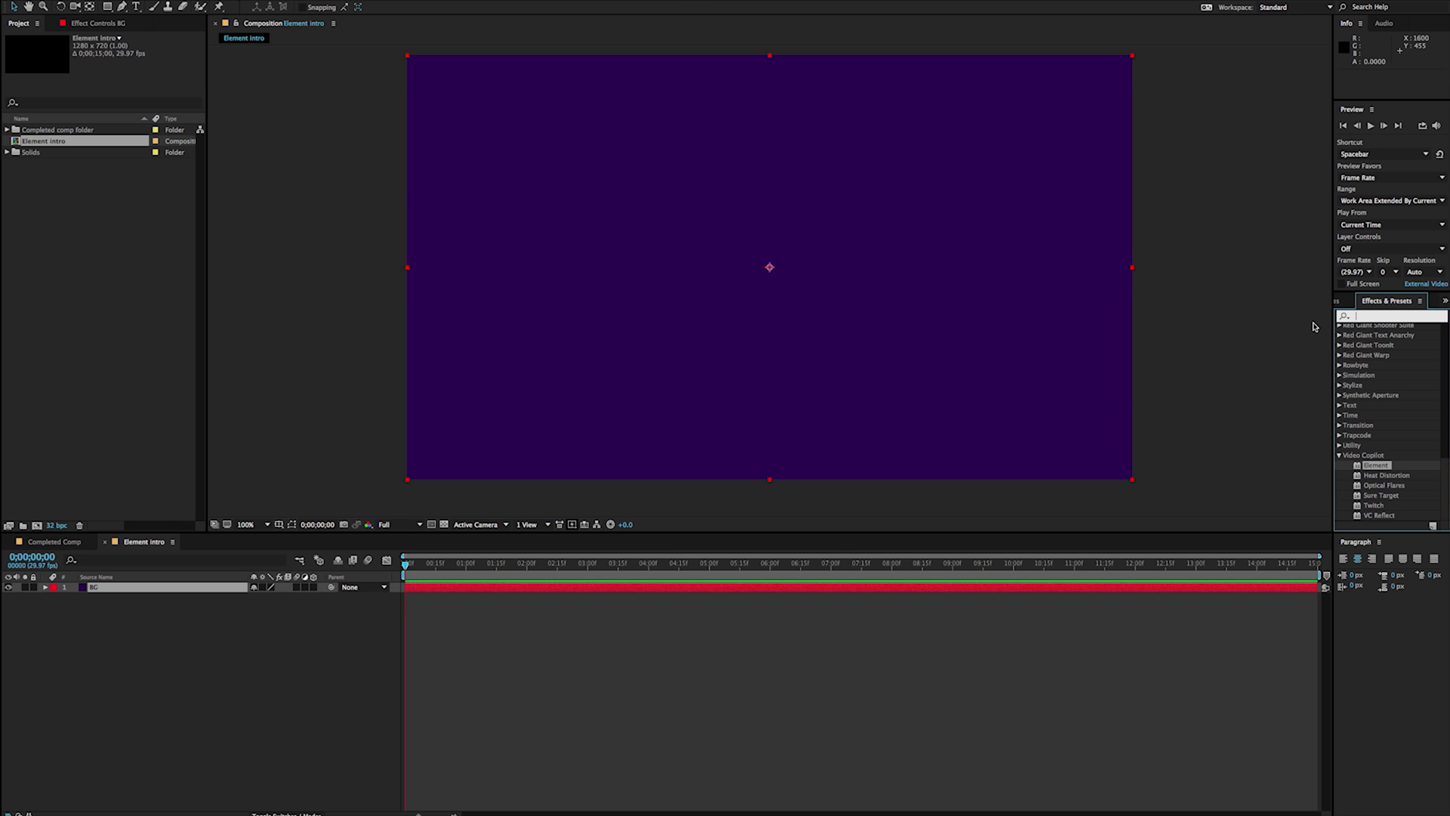
text(ramp)
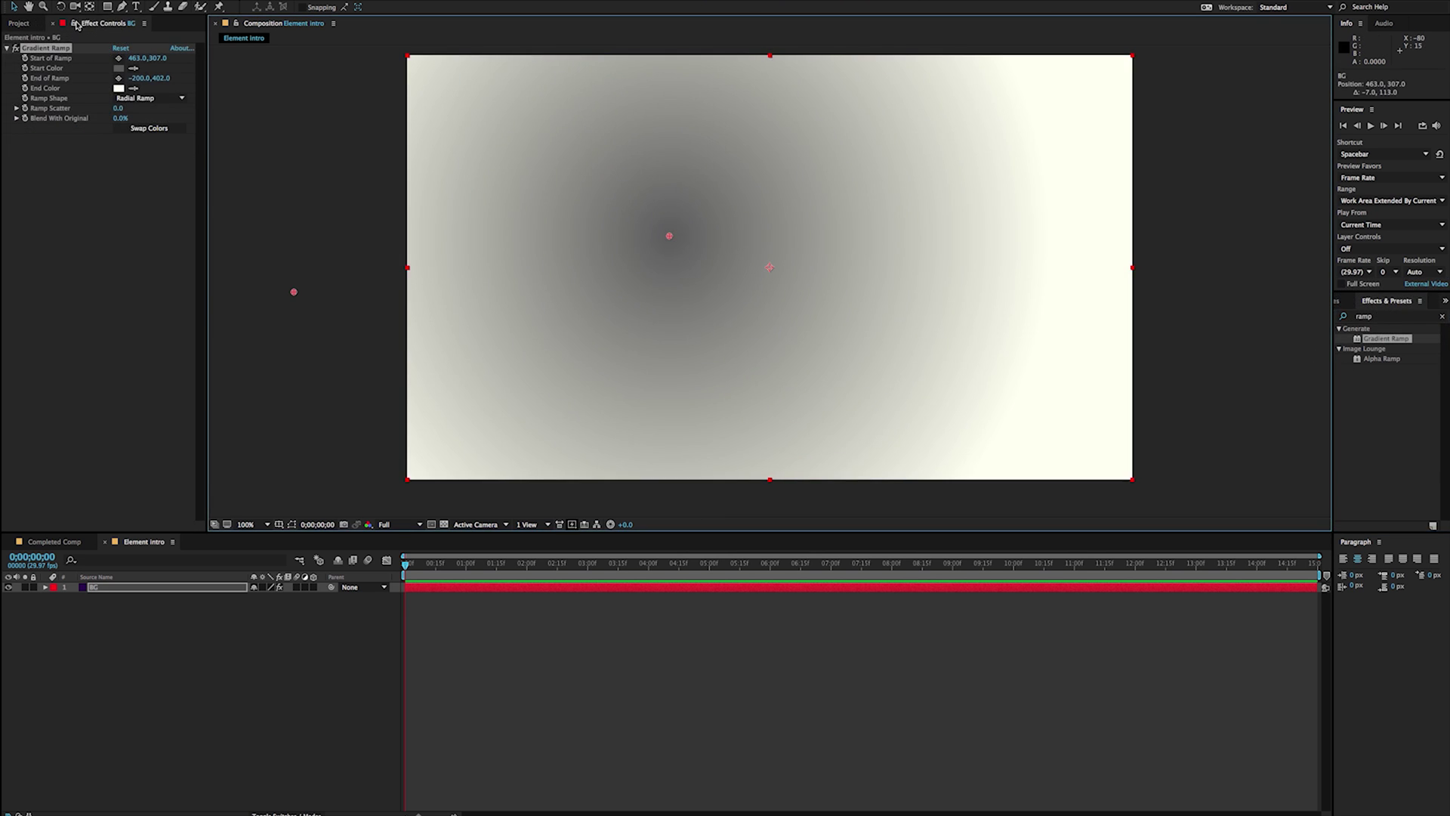
click(30, 25)
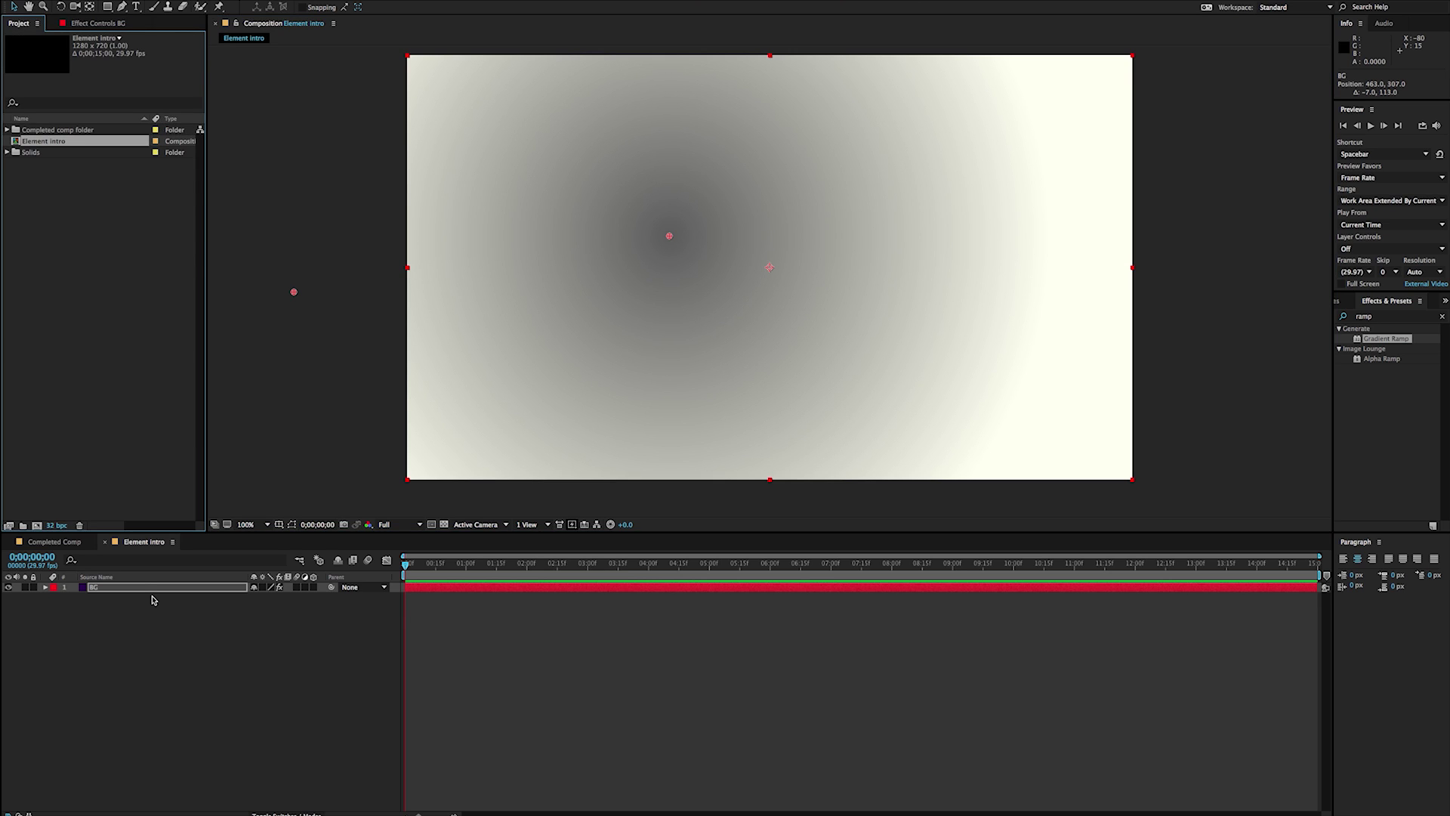
click(315, 350)
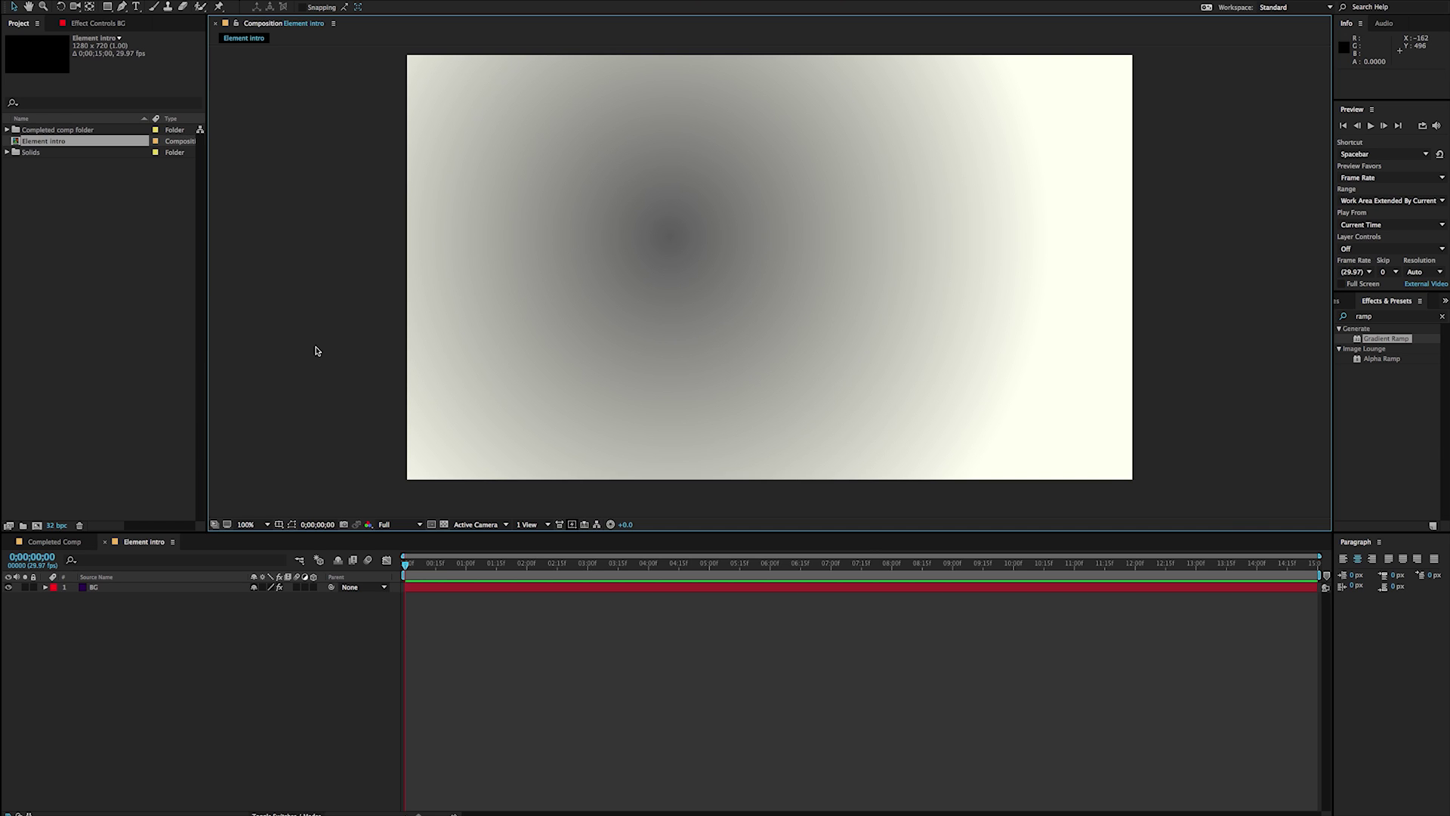
key(super+y)
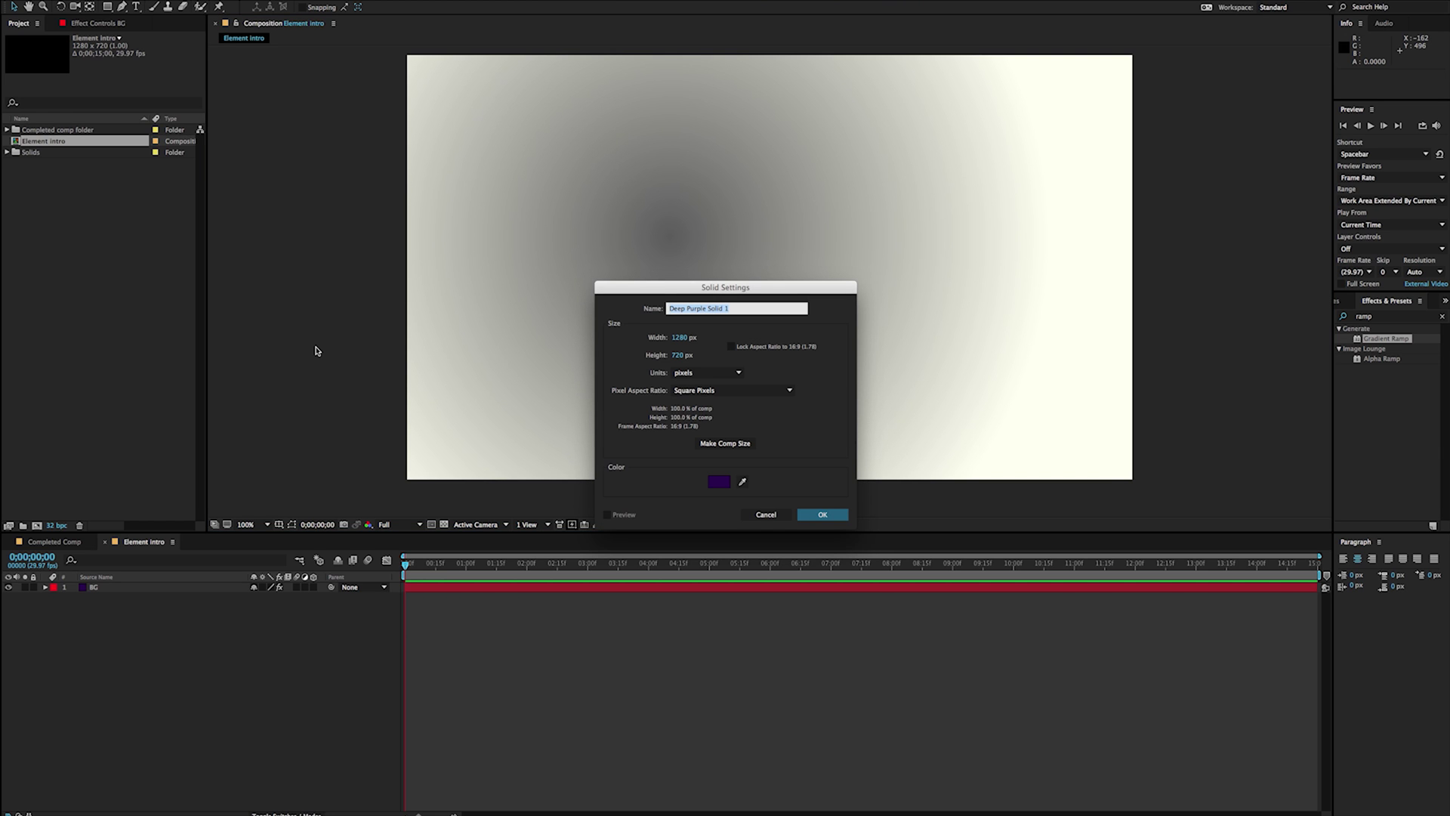
click(766, 514)
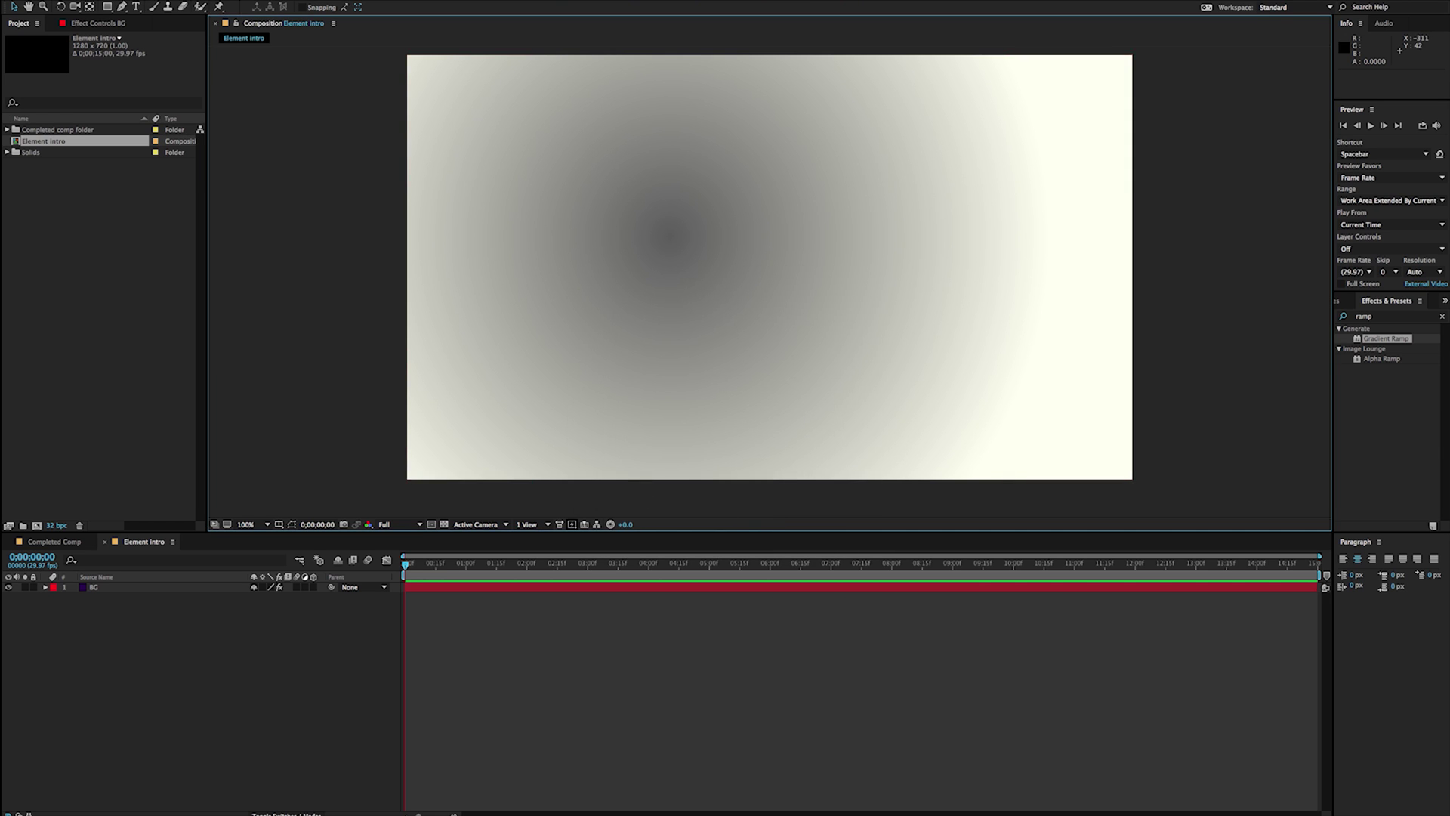
click(216, 1)
- Create a 1280×720 solid named Element with a strong green colour
mouse_move(317, 2)
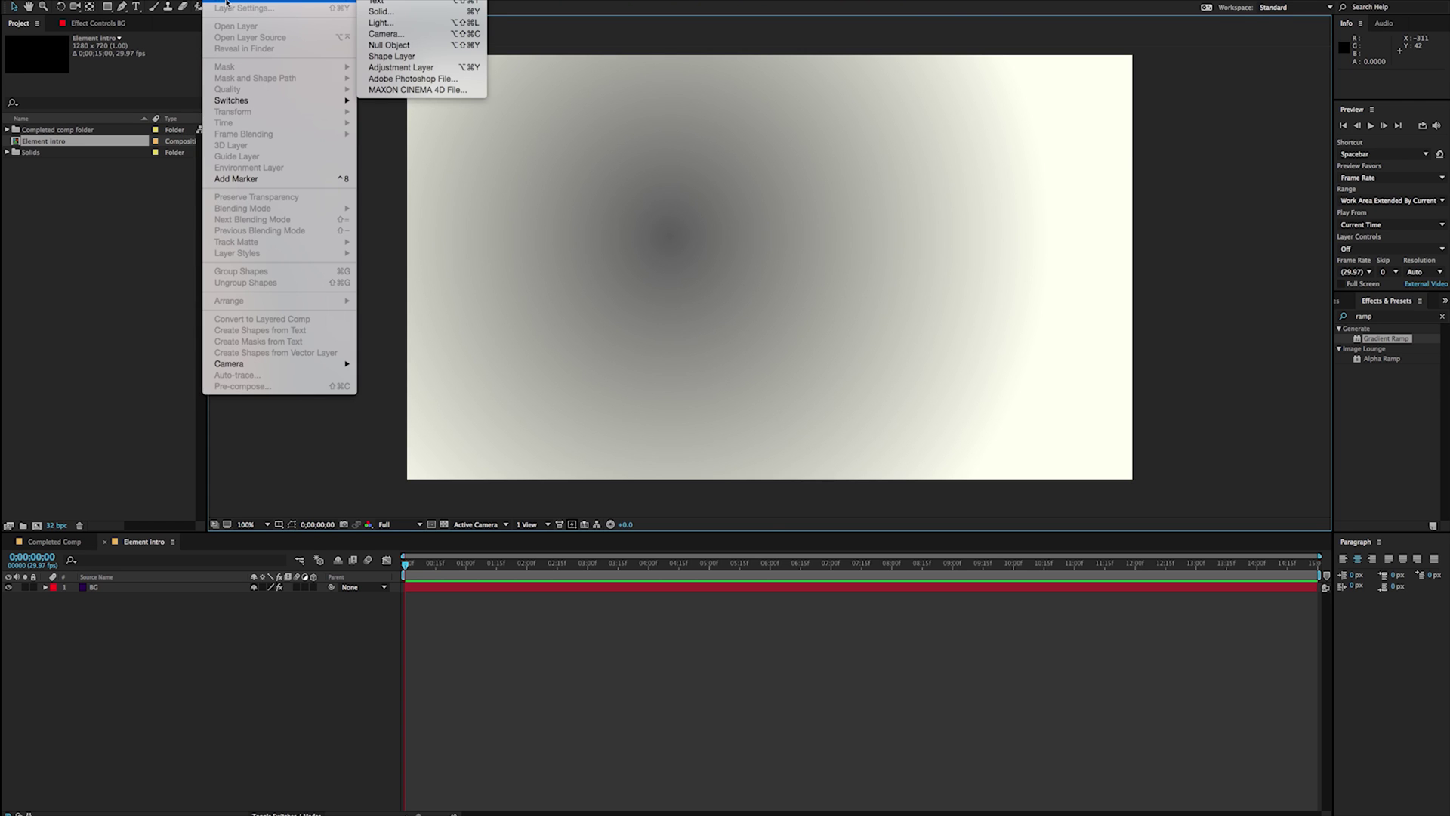
click(471, 12)
text(E)
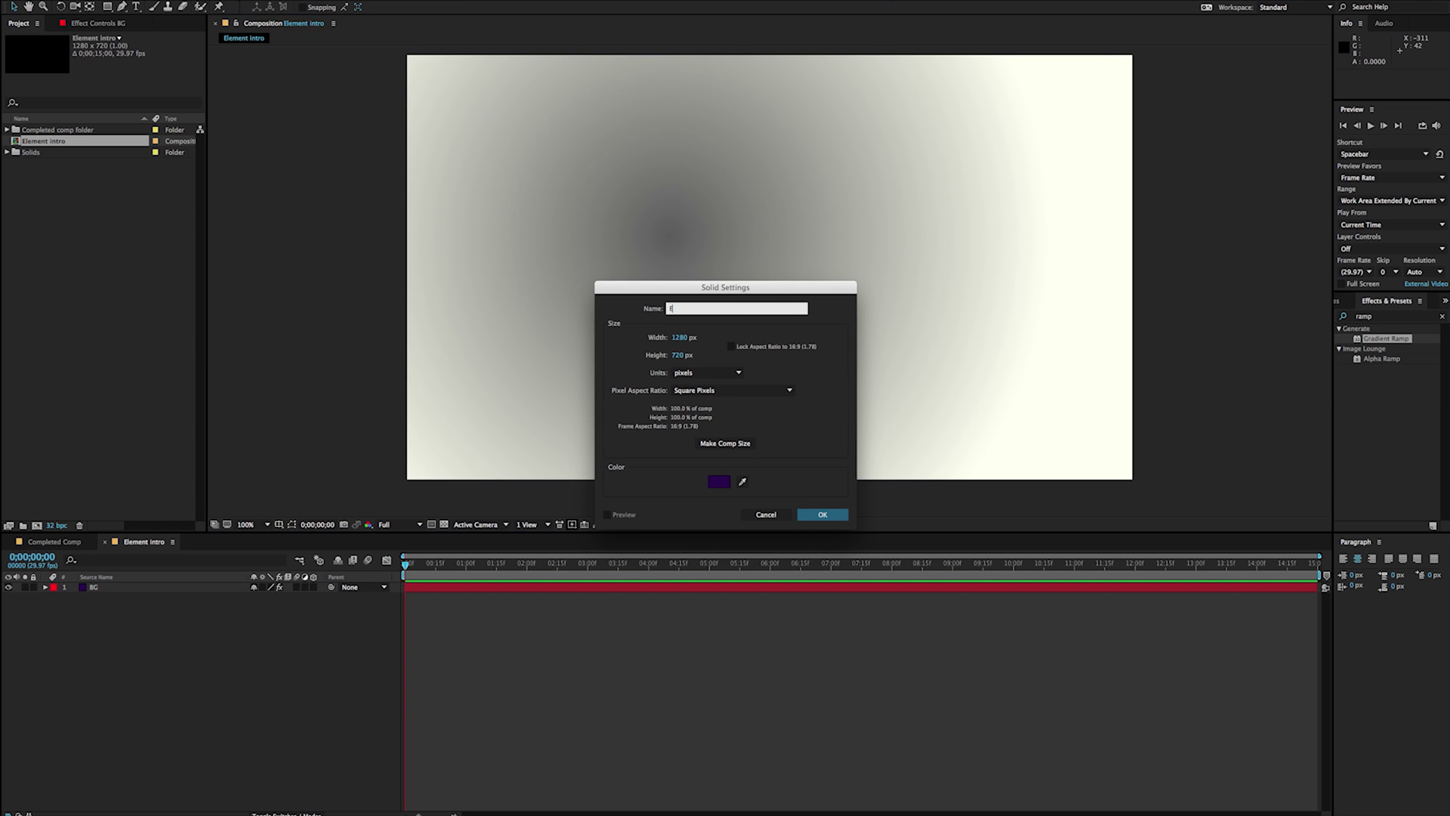
text(lement)
click(719, 482)
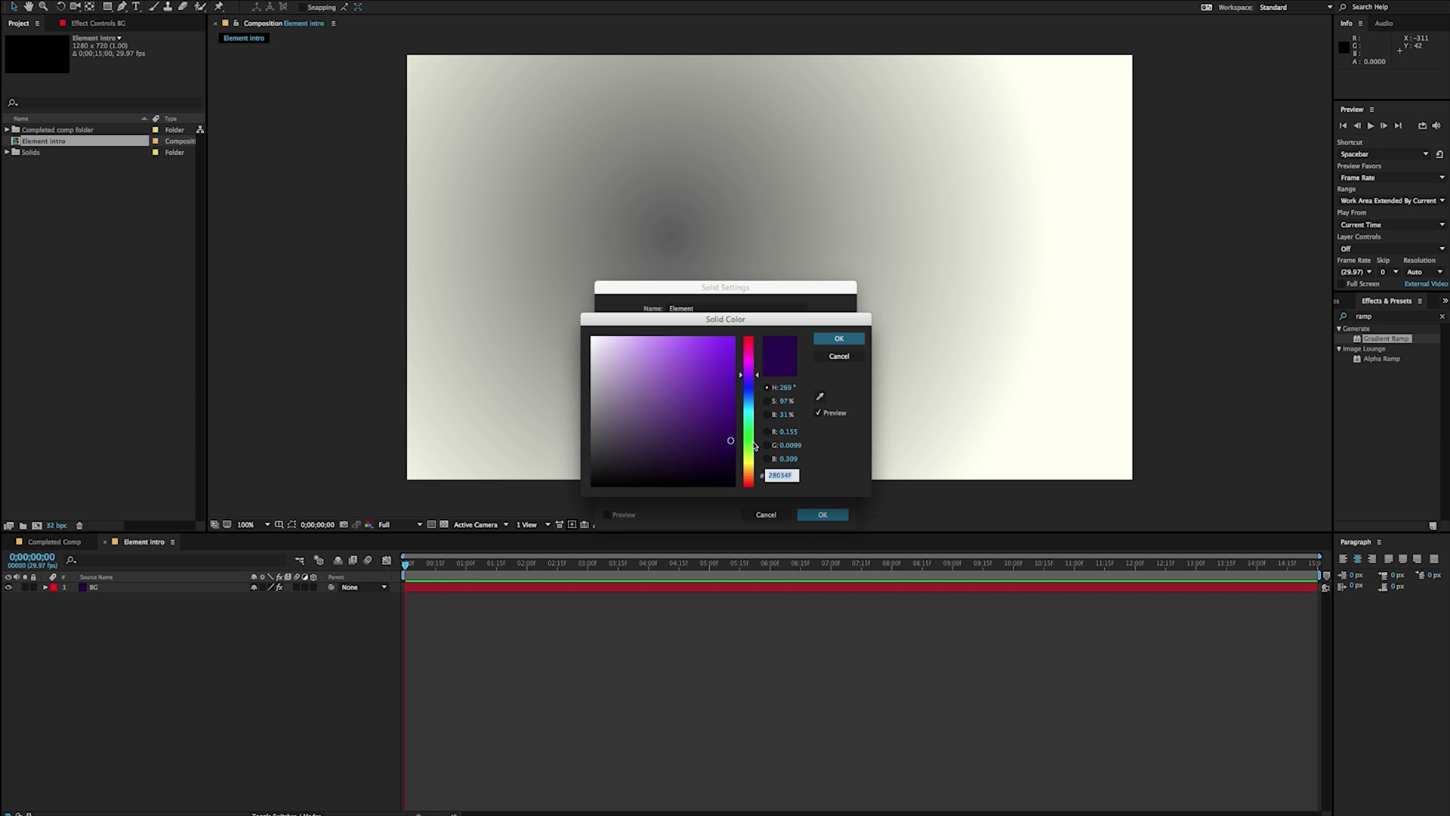
click(748, 454)
drag(749, 460, 748, 442)
click(839, 338)
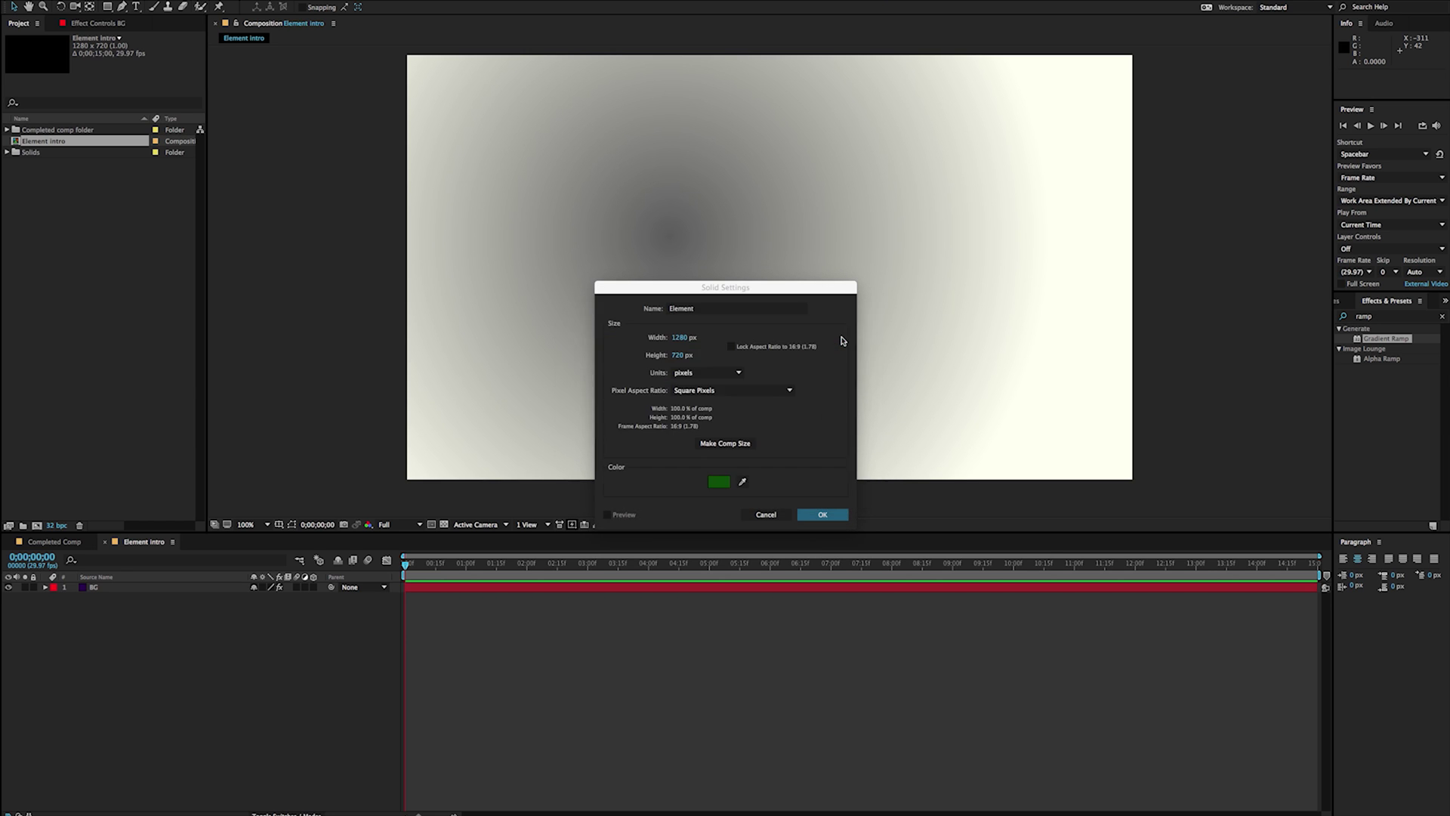
click(823, 515)
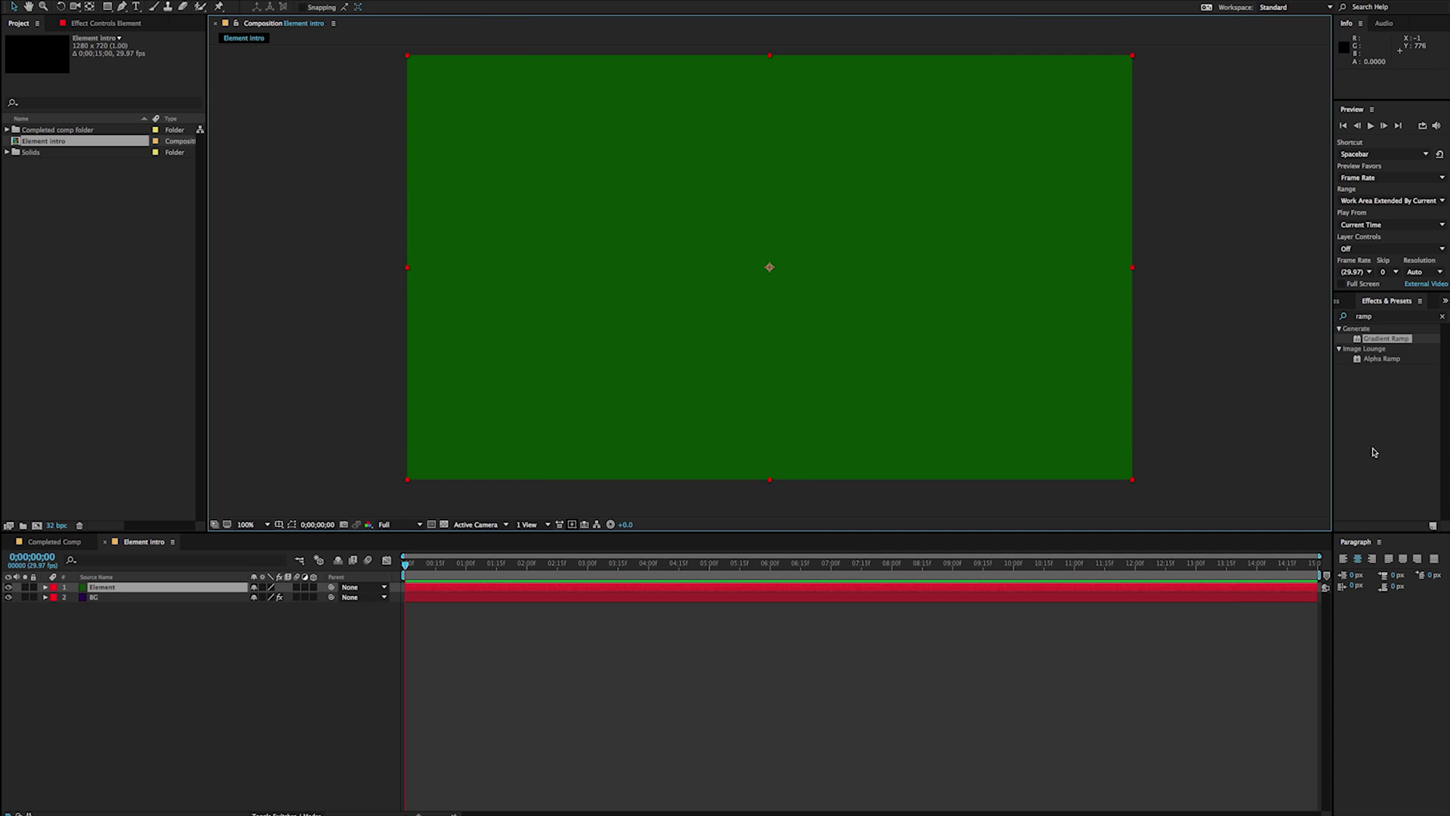
- Clear the effects search and drag Video Copilot's Element effect onto the Element solid
click(1442, 317)
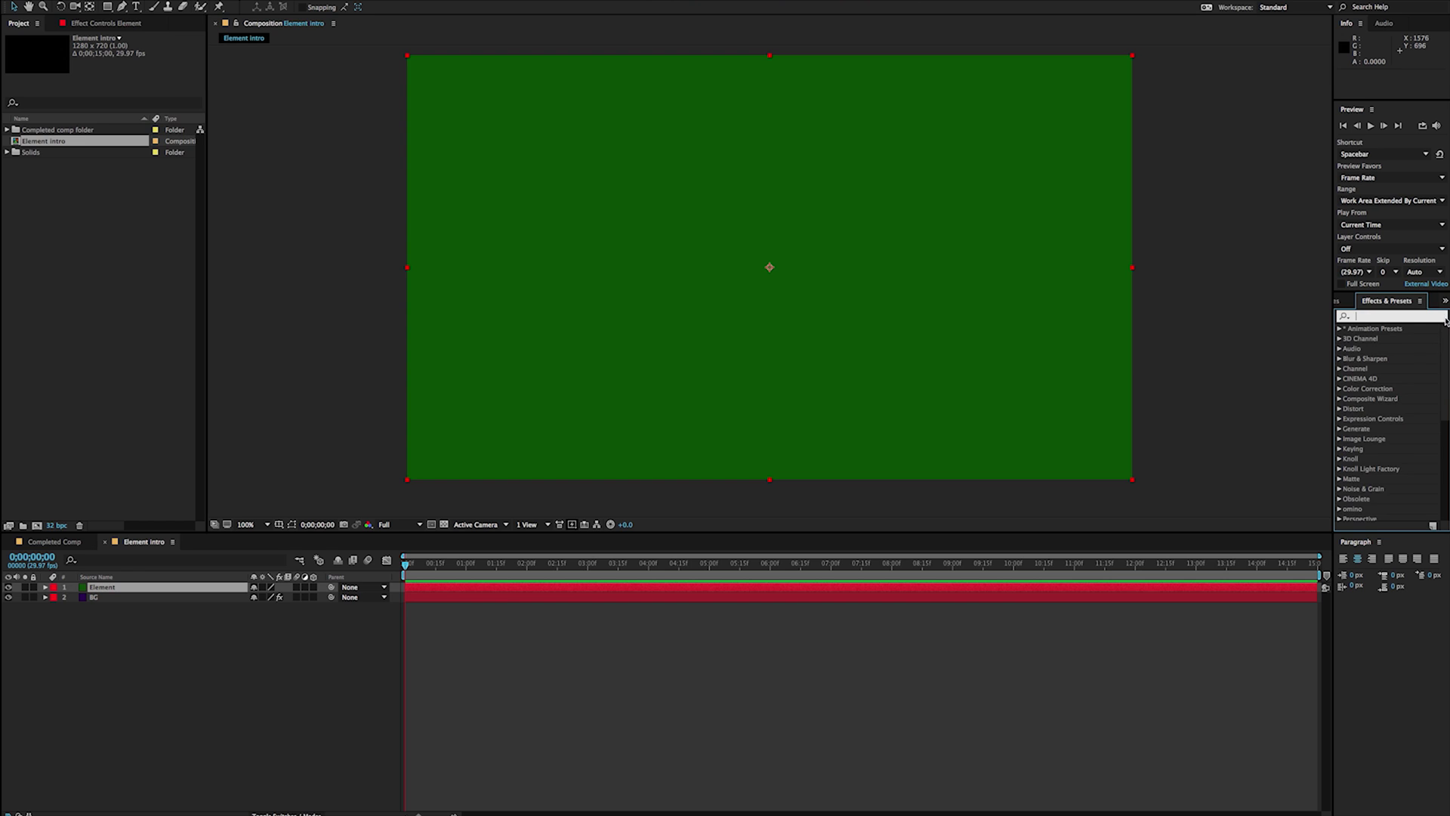
scroll(1374, 453, down, 10)
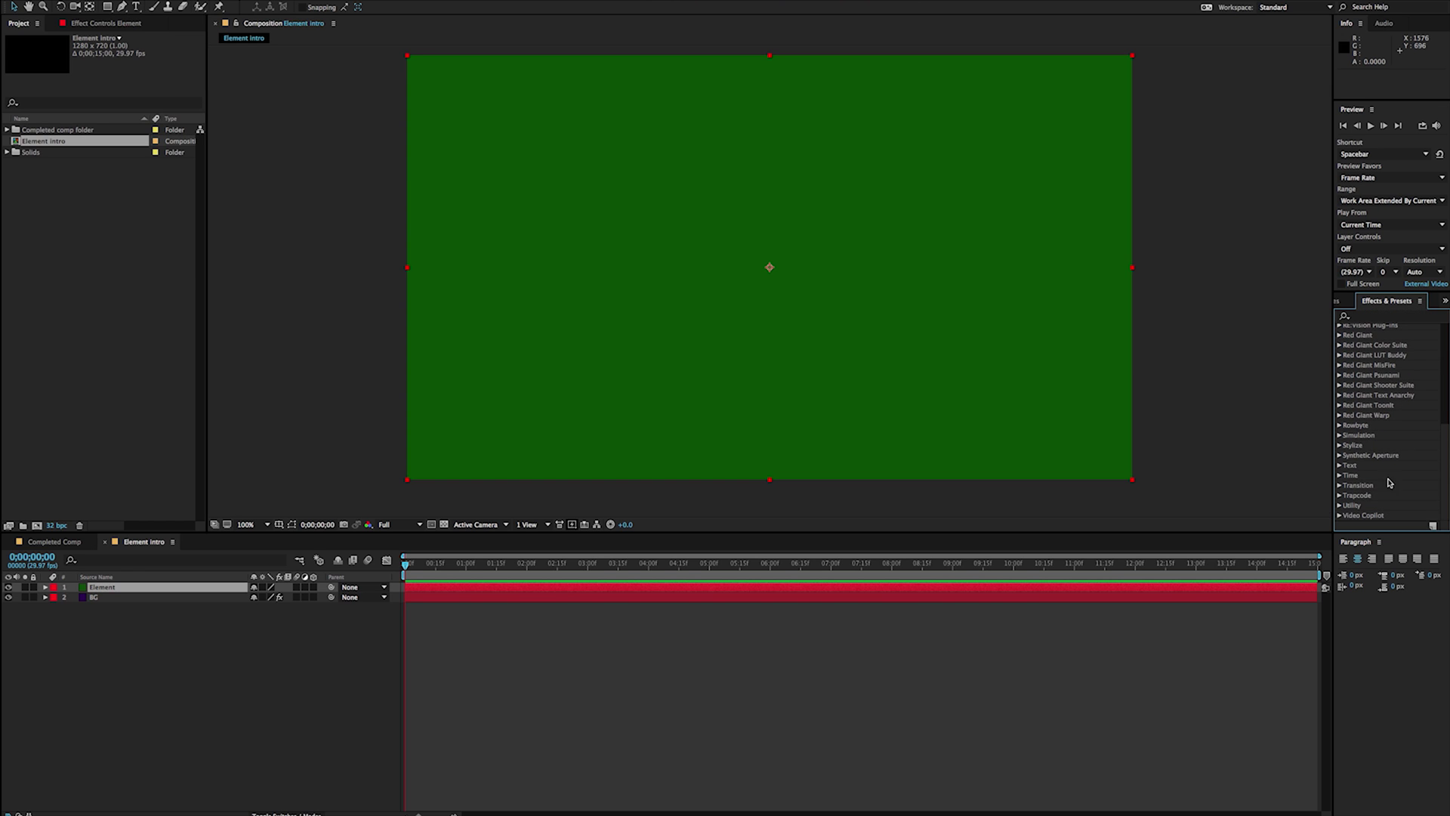
click(1340, 518)
drag(1375, 465, 861, 296)
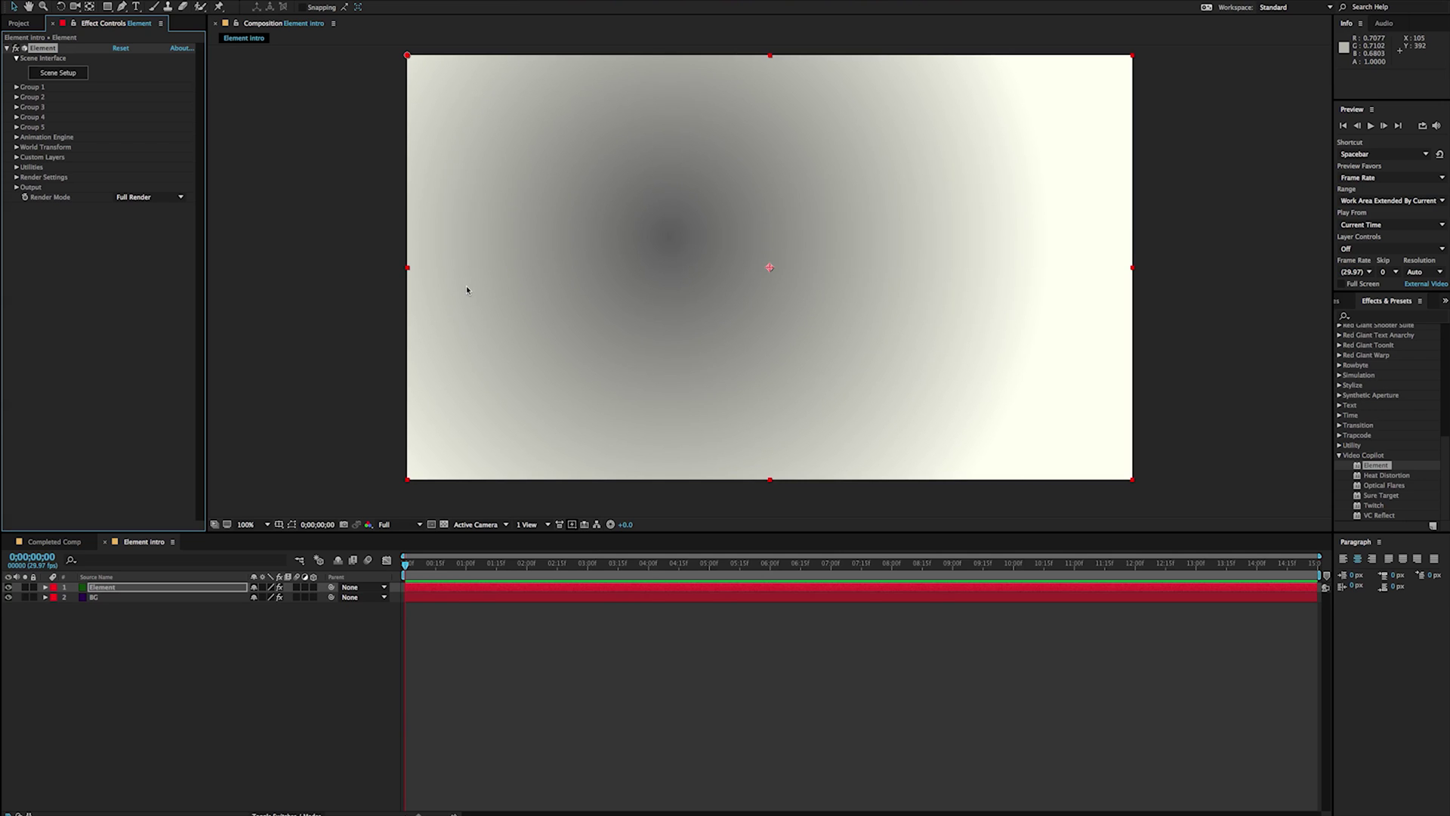
- Launch Element 3D's Scene Setup from Effect Controls and maximize its window
click(55, 73)
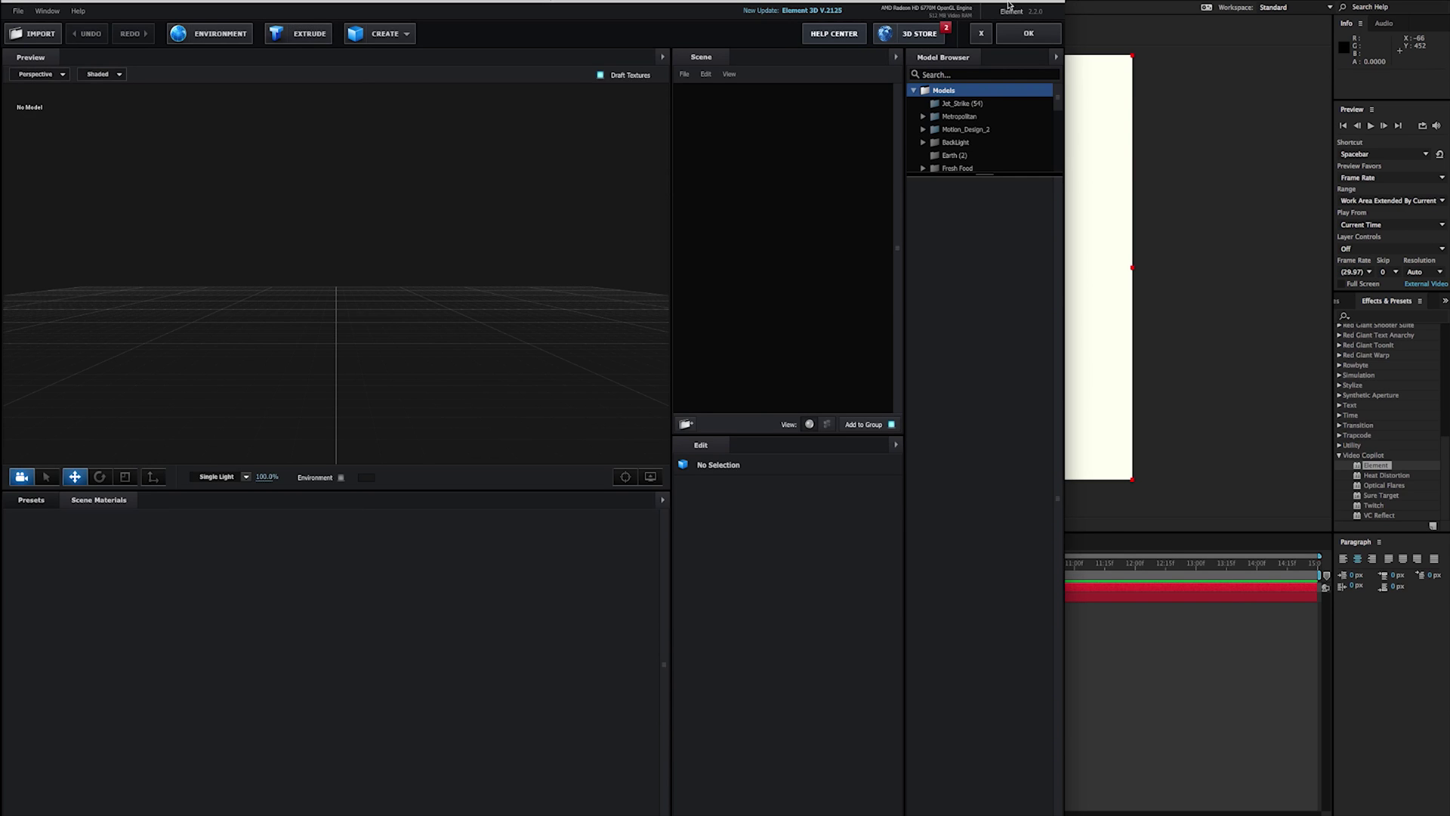
drag(1008, 6, 1201, 6)
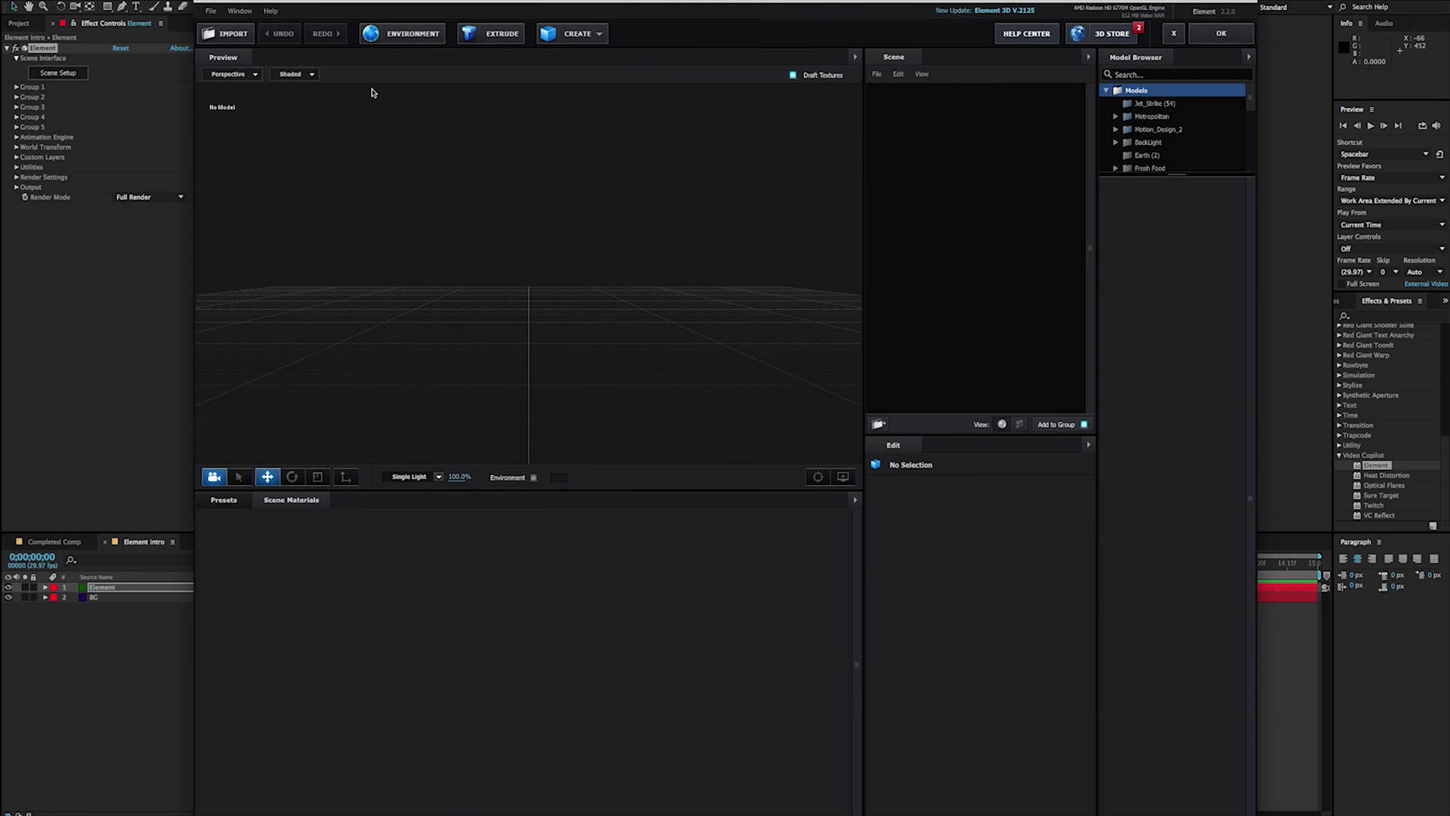
double_click(225, 3)
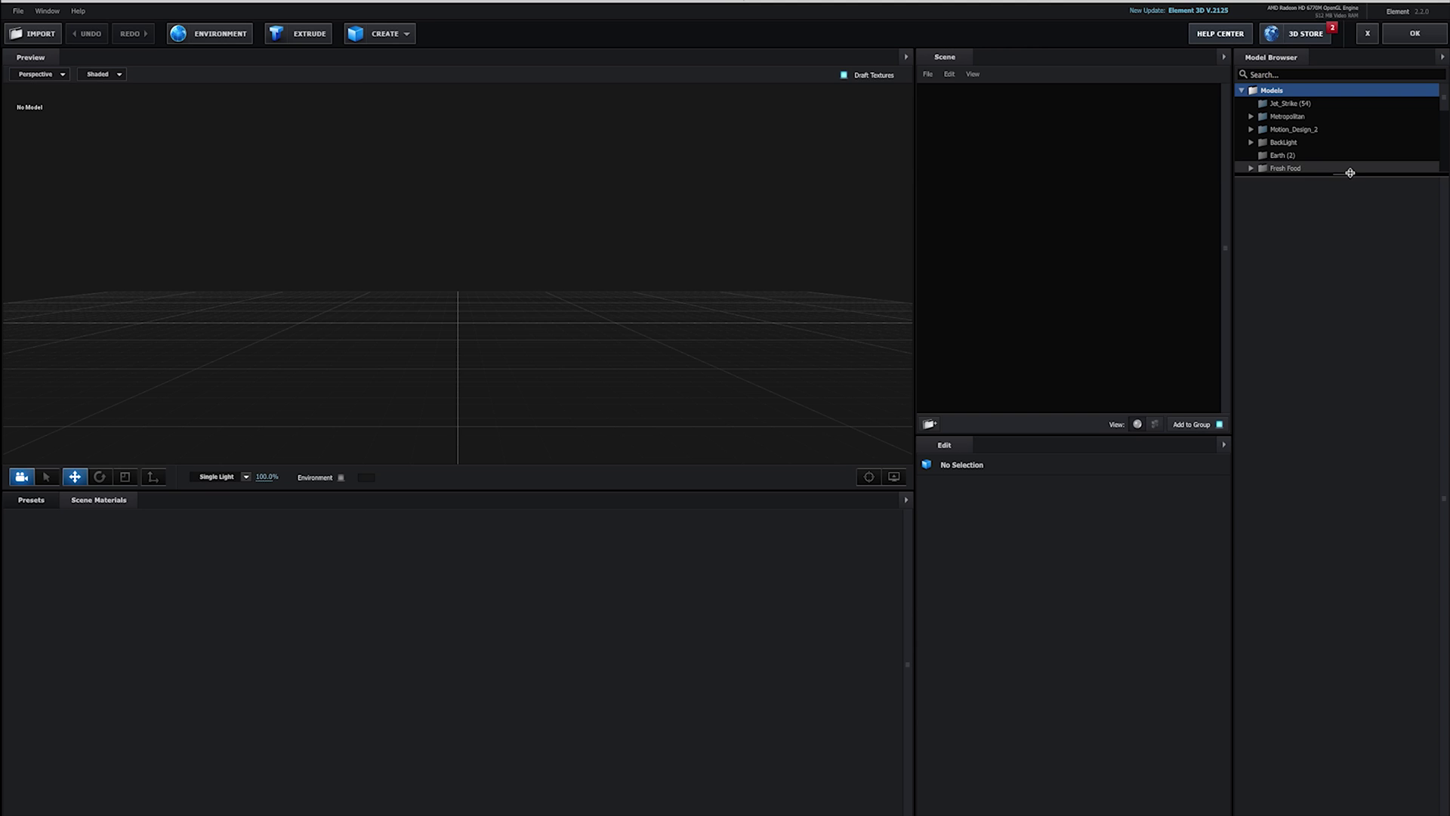
drag(1334, 170, 1343, 453)
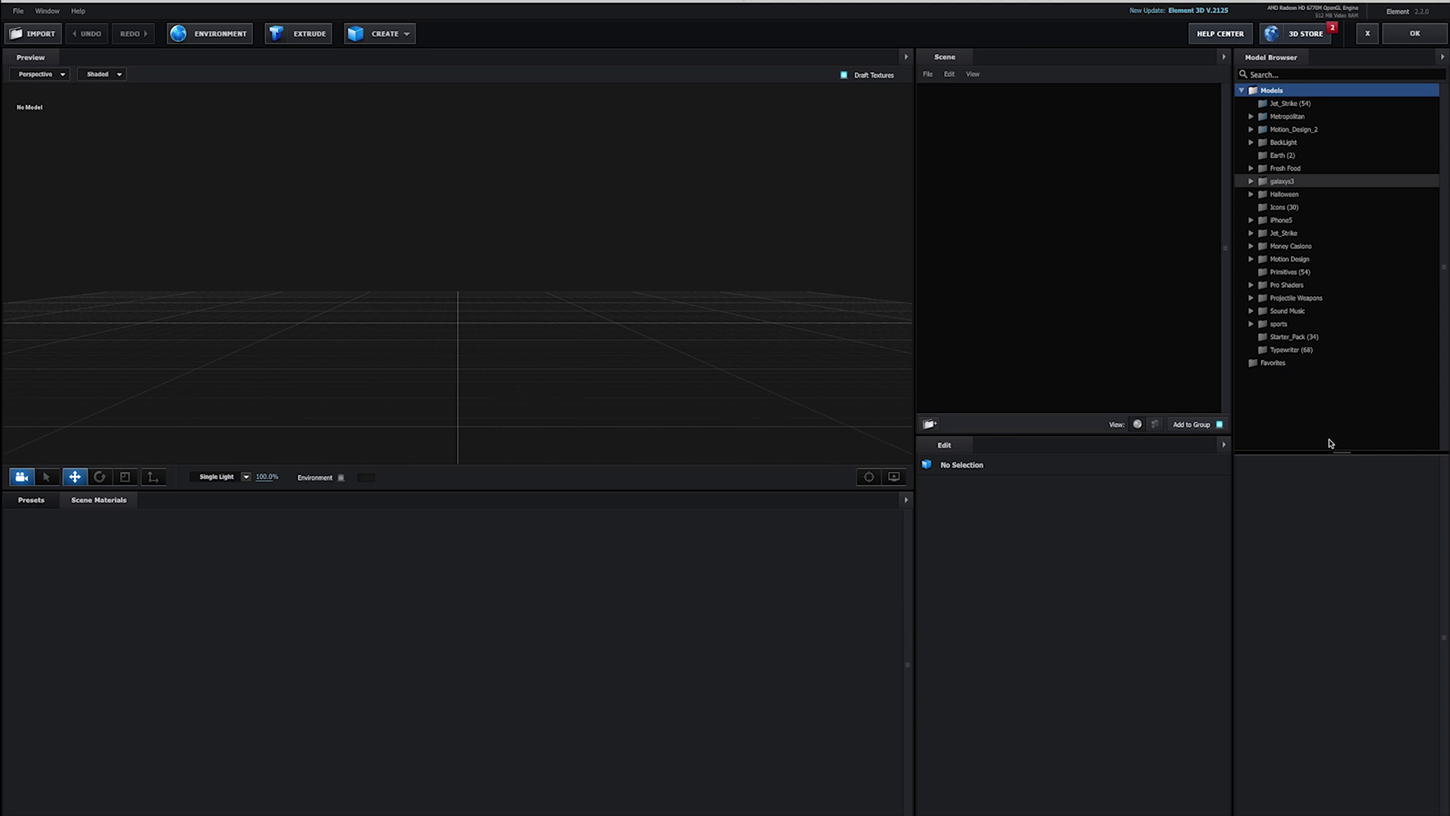
drag(913, 414, 654, 391)
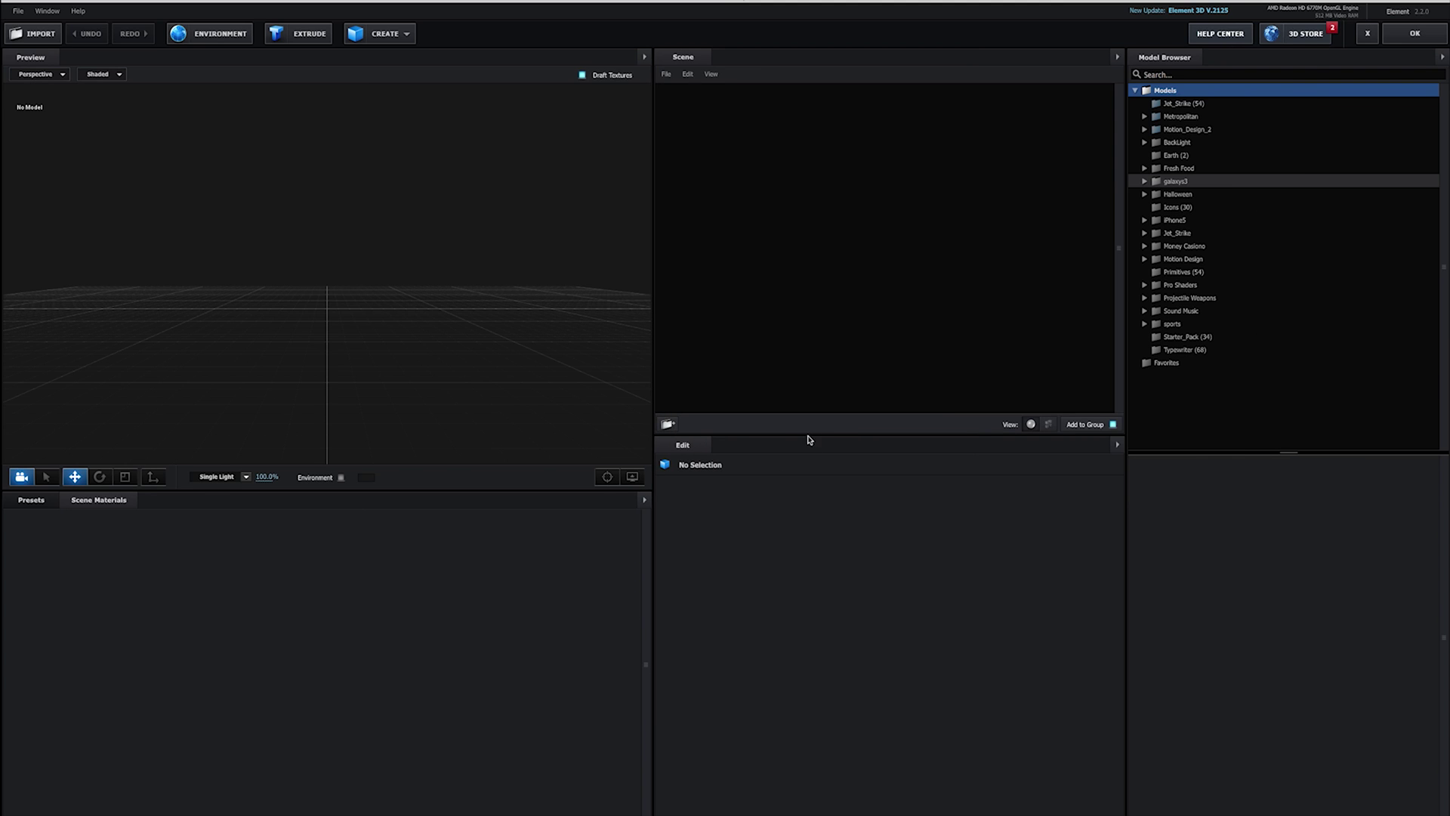
drag(810, 434, 808, 502)
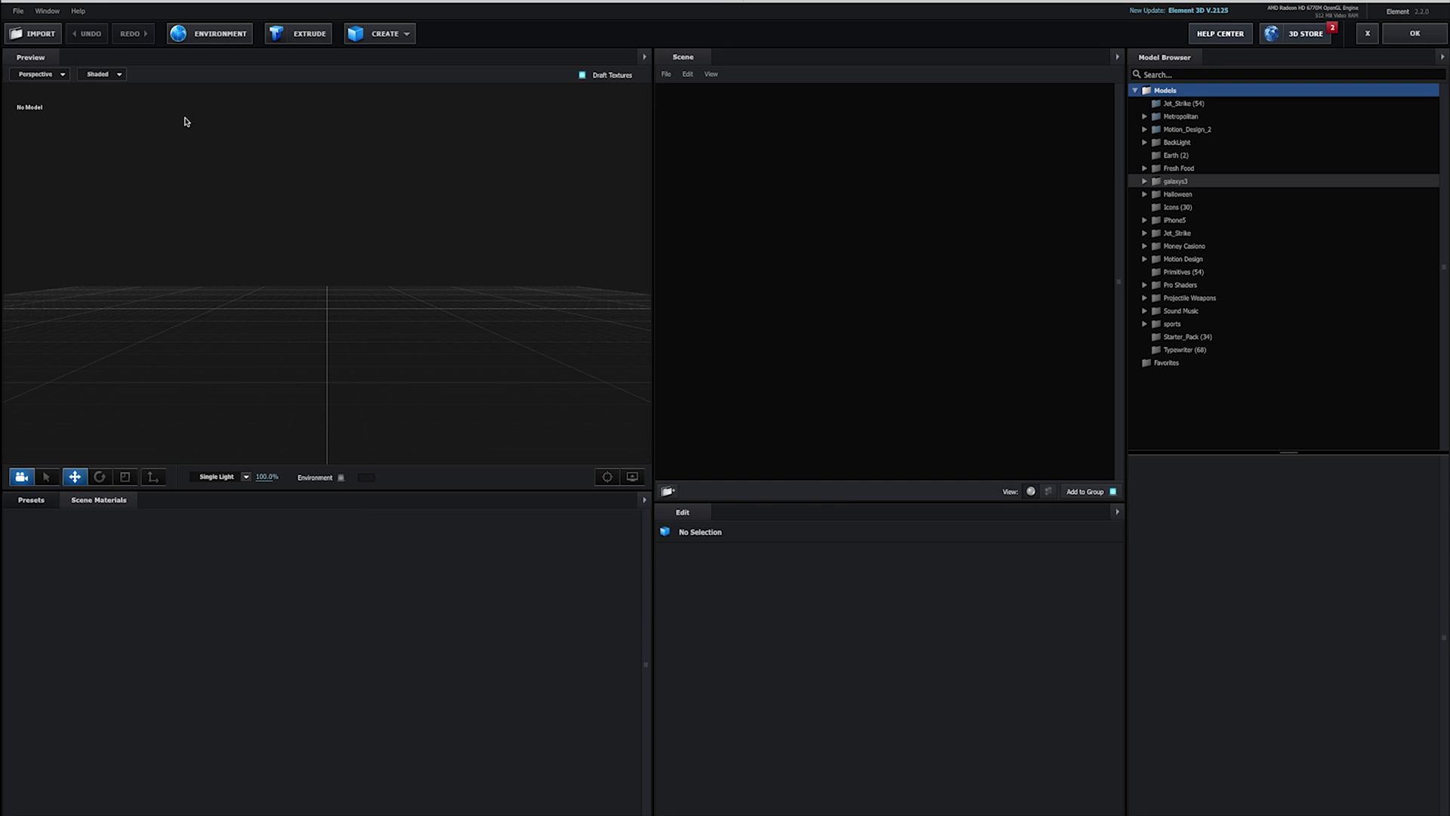
click(51, 16)
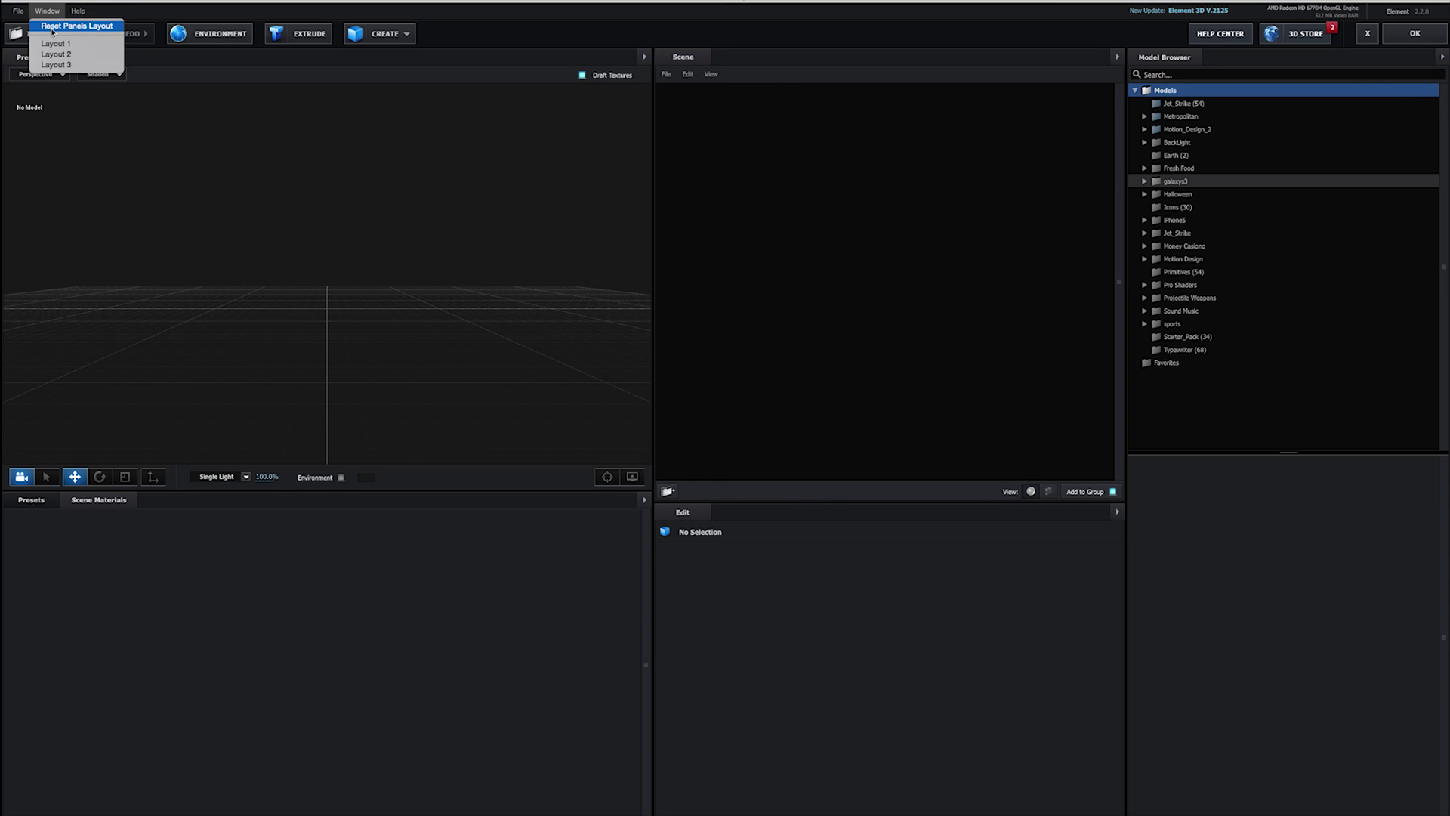
click(51, 29)
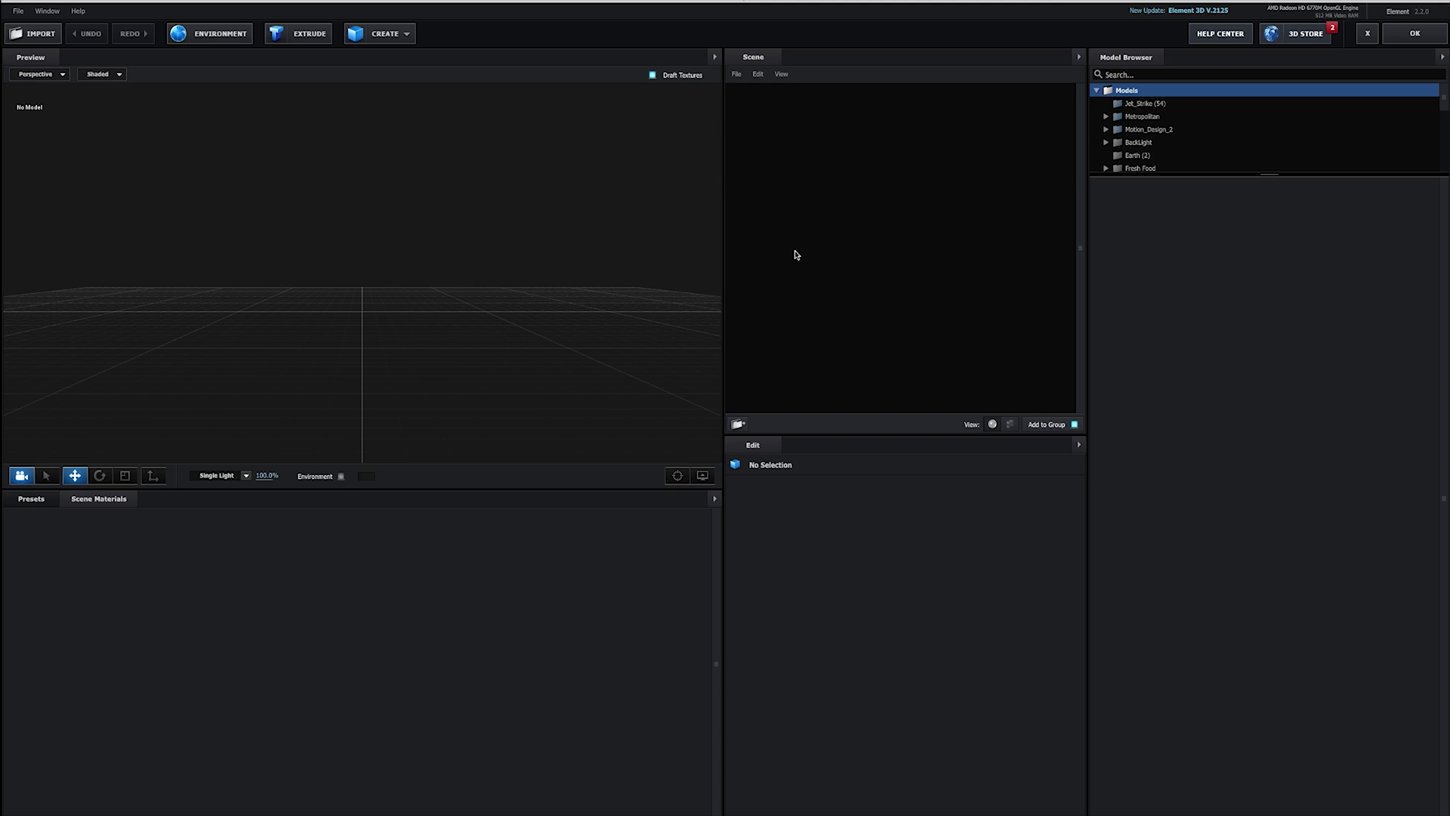
drag(753, 59, 755, 106)
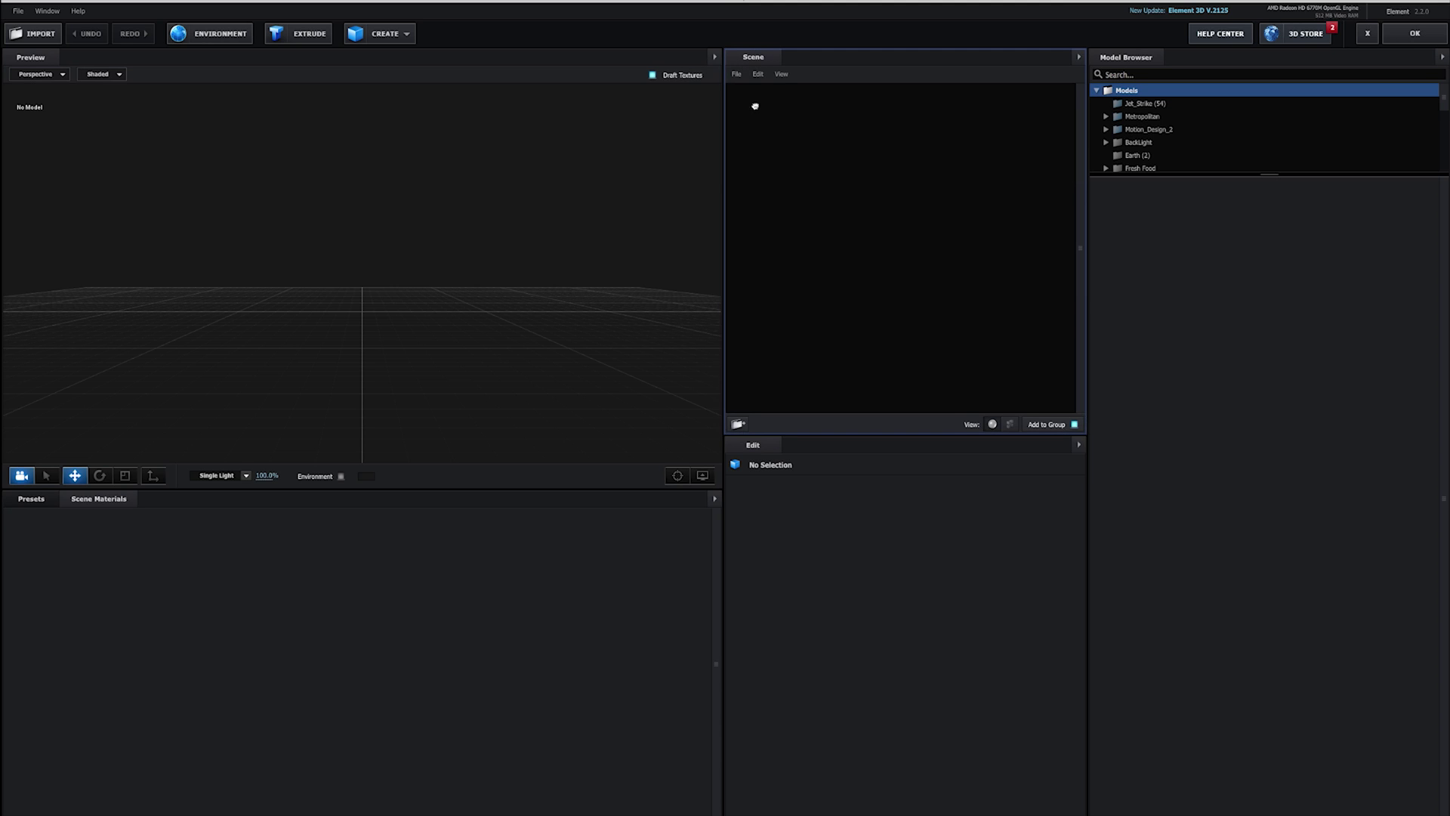
drag(579, 111, 605, 91)
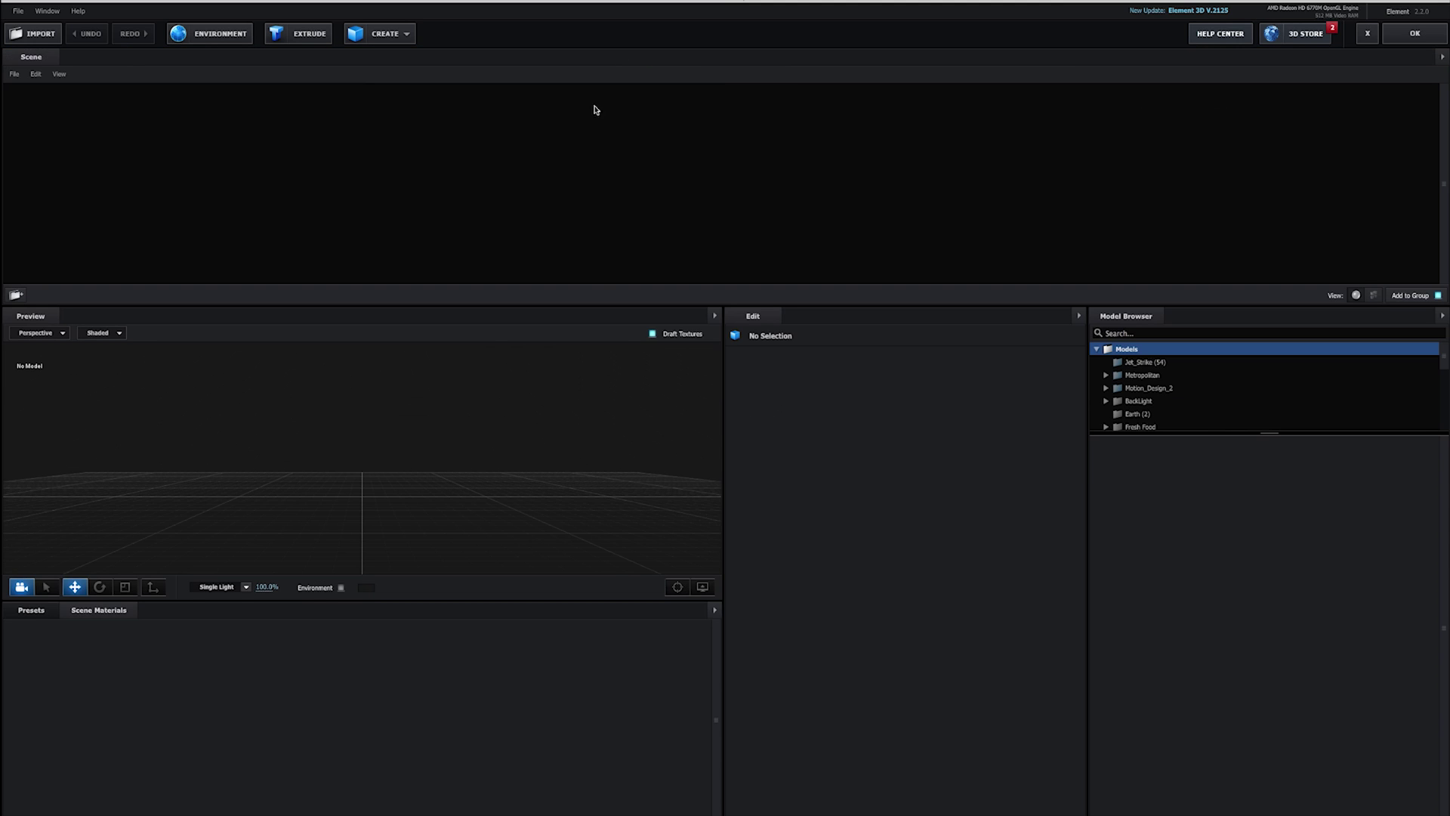
drag(737, 324, 1160, 330)
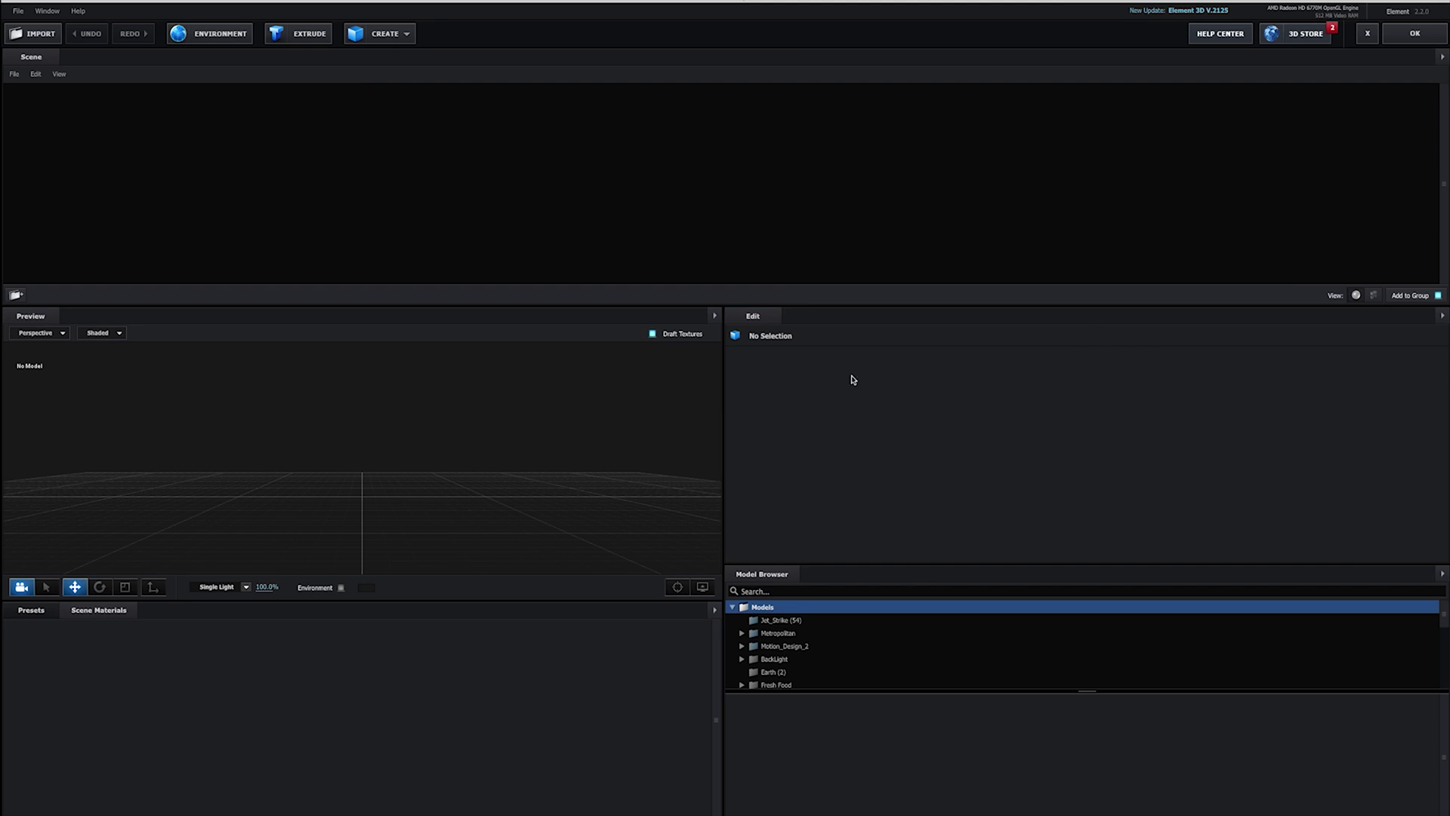
drag(43, 316, 275, 628)
drag(27, 319, 180, 65)
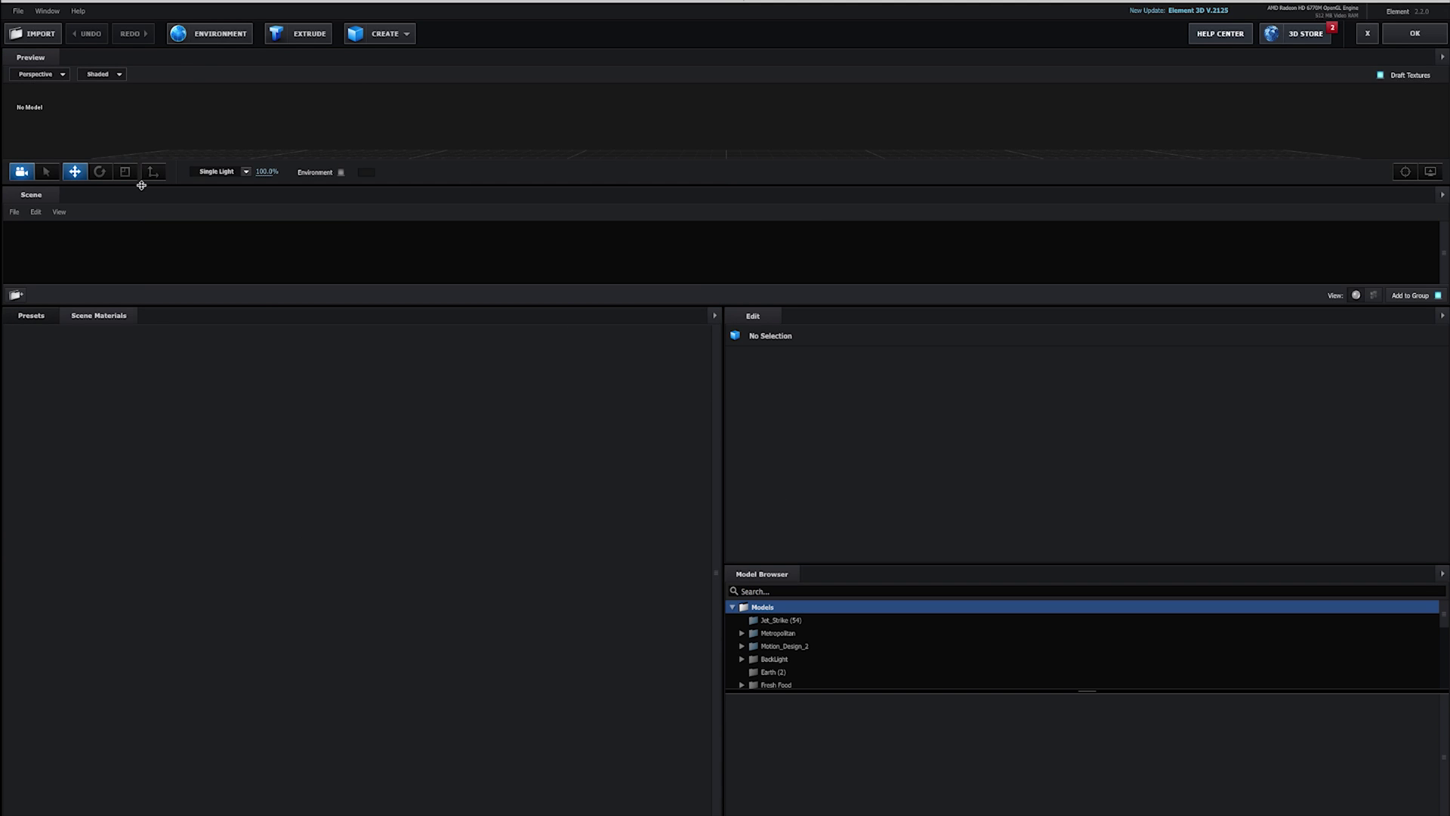
click(45, 12)
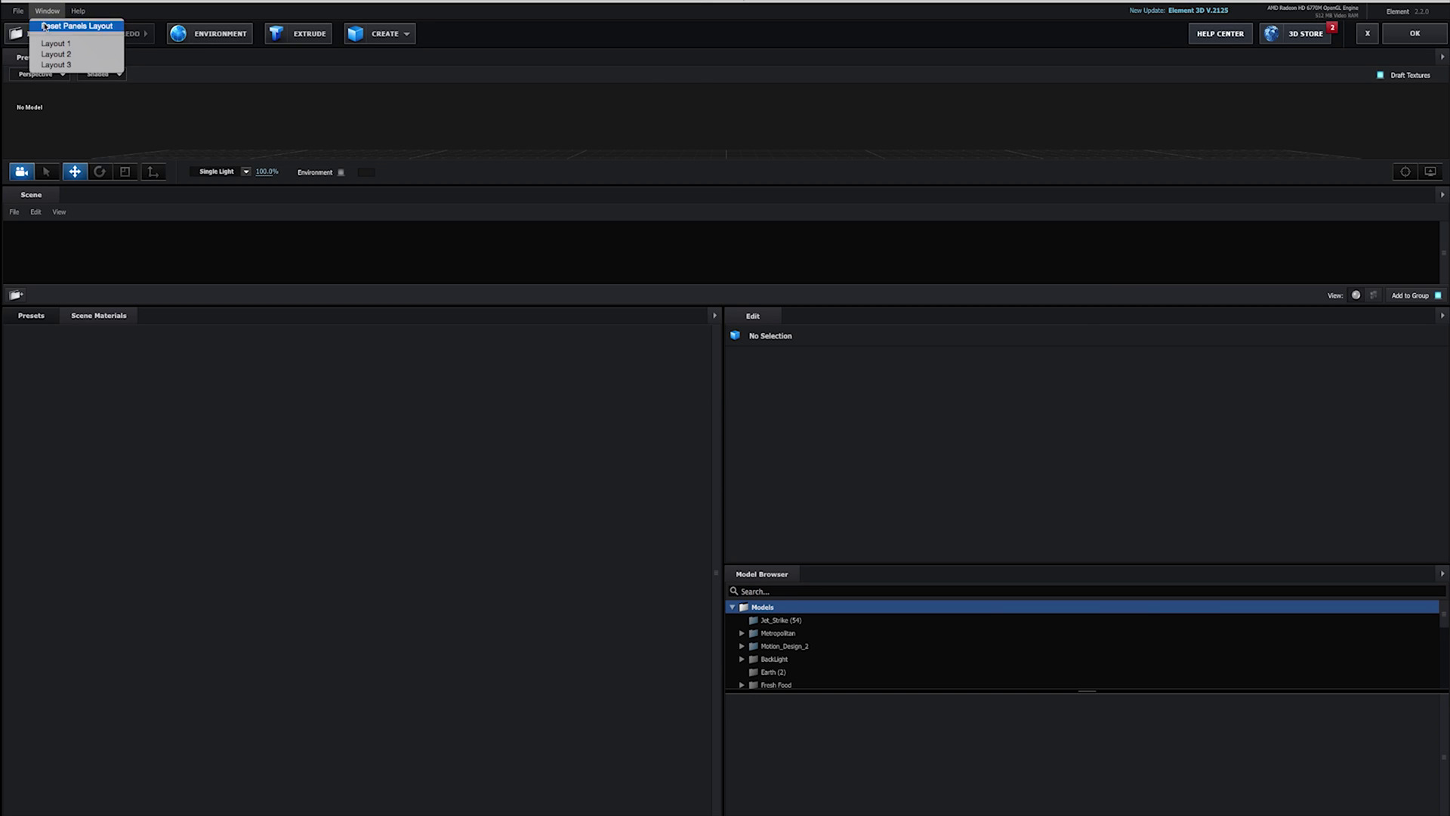
click(44, 26)
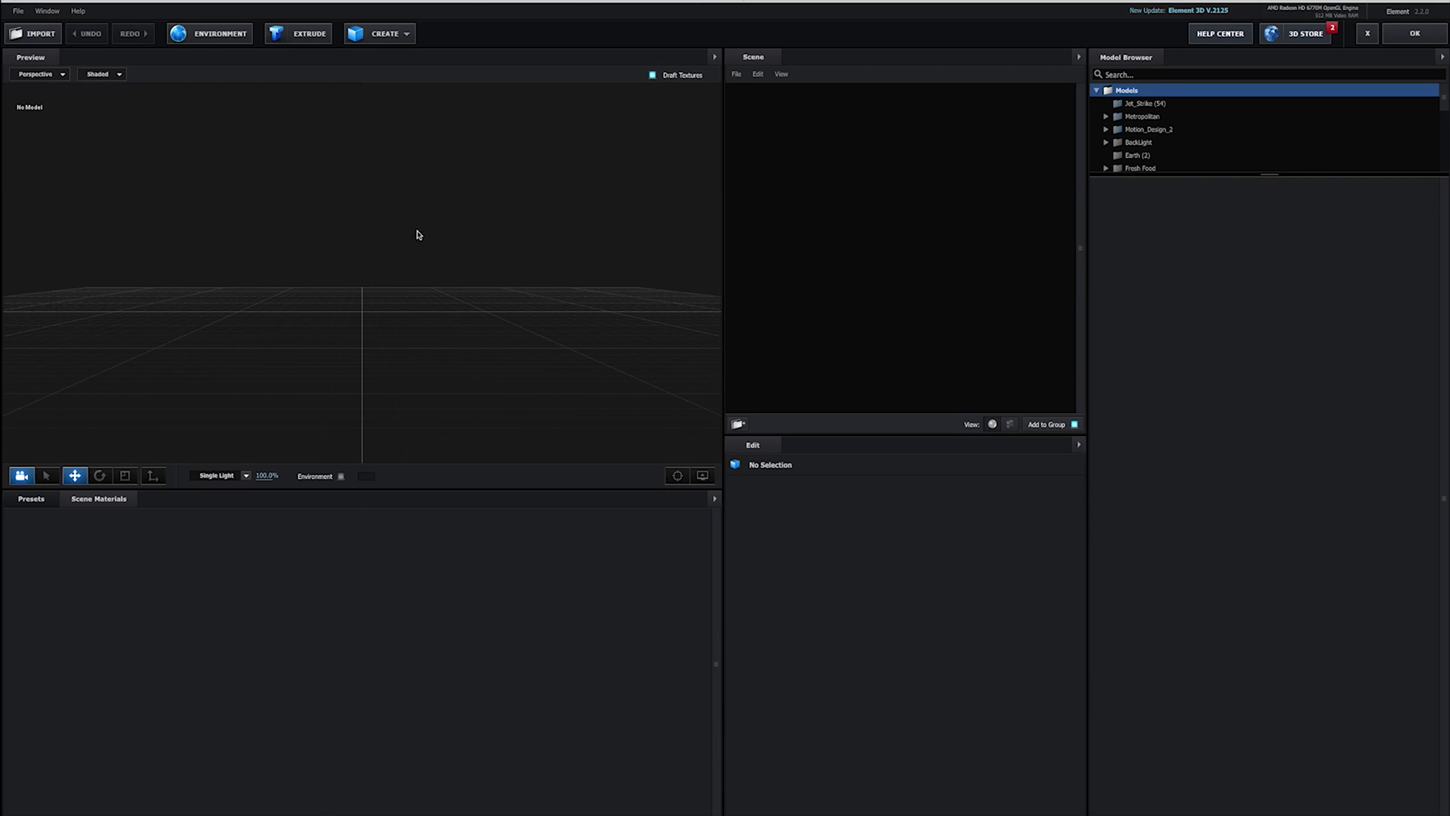
mouse_move(401, 243)
mouse_down()
mouse_move(388, 259)
mouse_move(346, 245)
mouse_move(382, 259)
mouse_move(421, 237)
mouse_move(392, 294)
mouse_move(408, 262)
mouse_move(392, 270)
mouse_up()
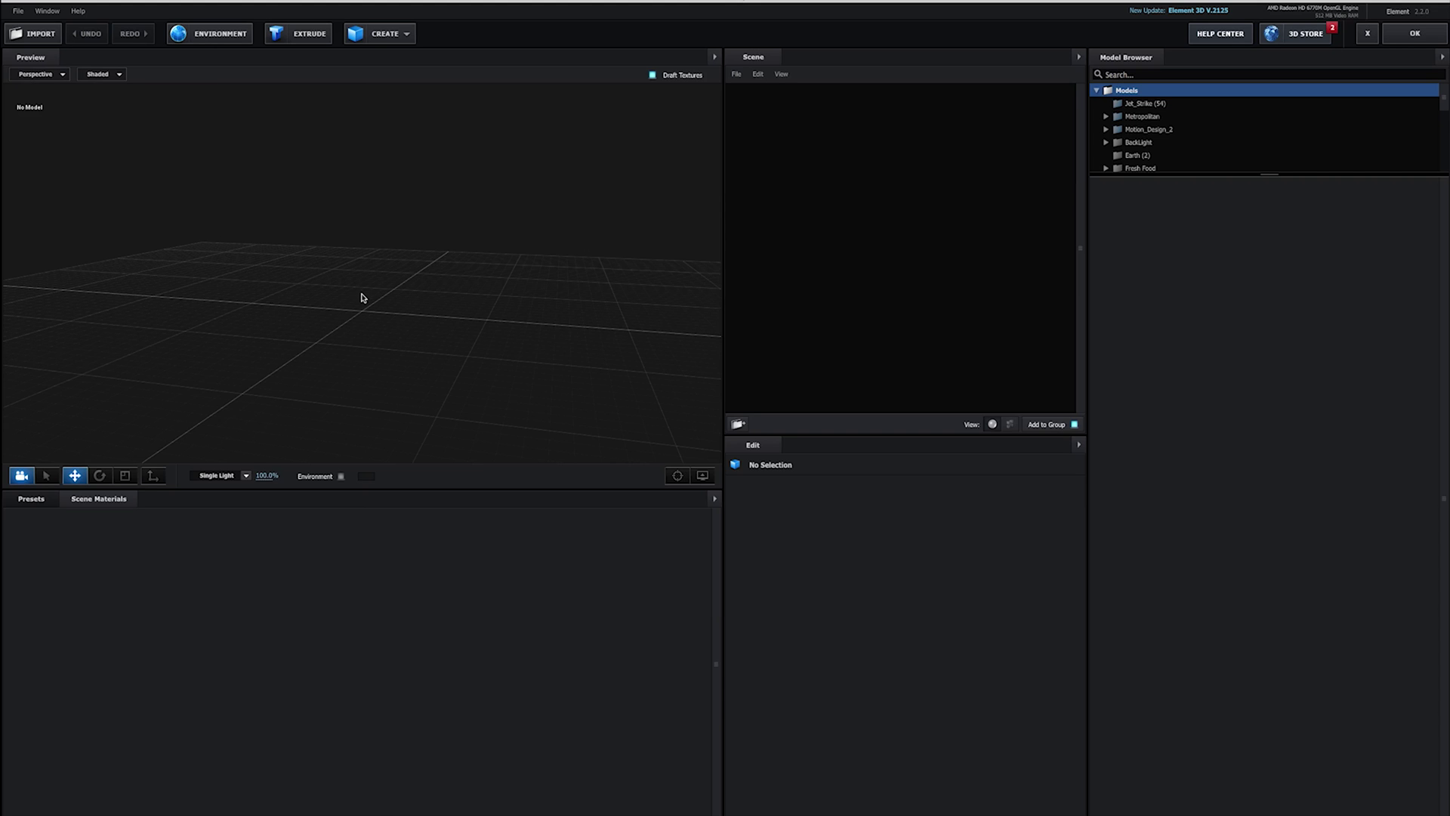
mouse_move(361, 299)
mouse_down()
mouse_move(385, 284)
mouse_move(370, 295)
mouse_up()
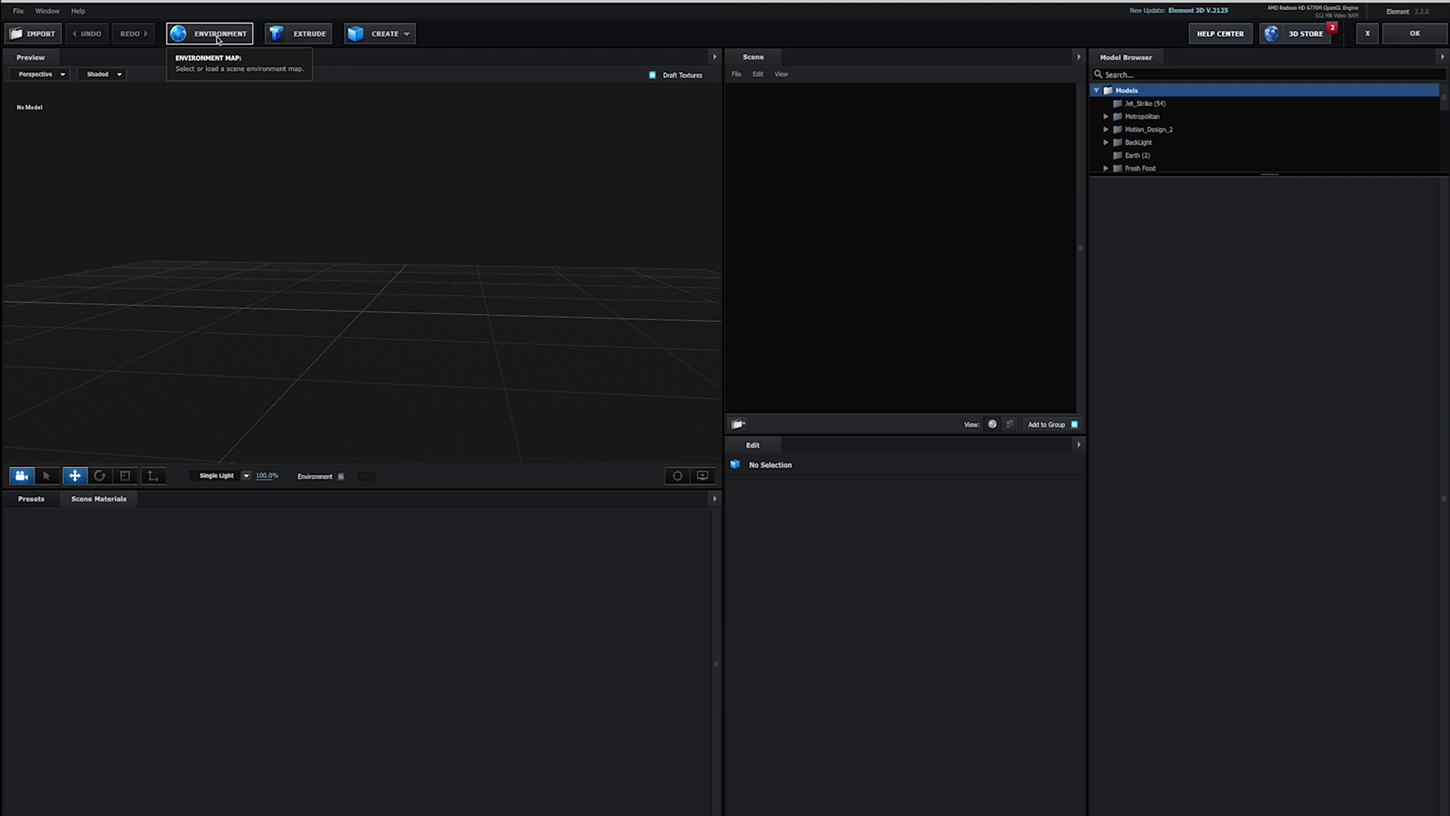
click(298, 41)
- Add a box primitive from the Create options into the Group Folder
click(395, 36)
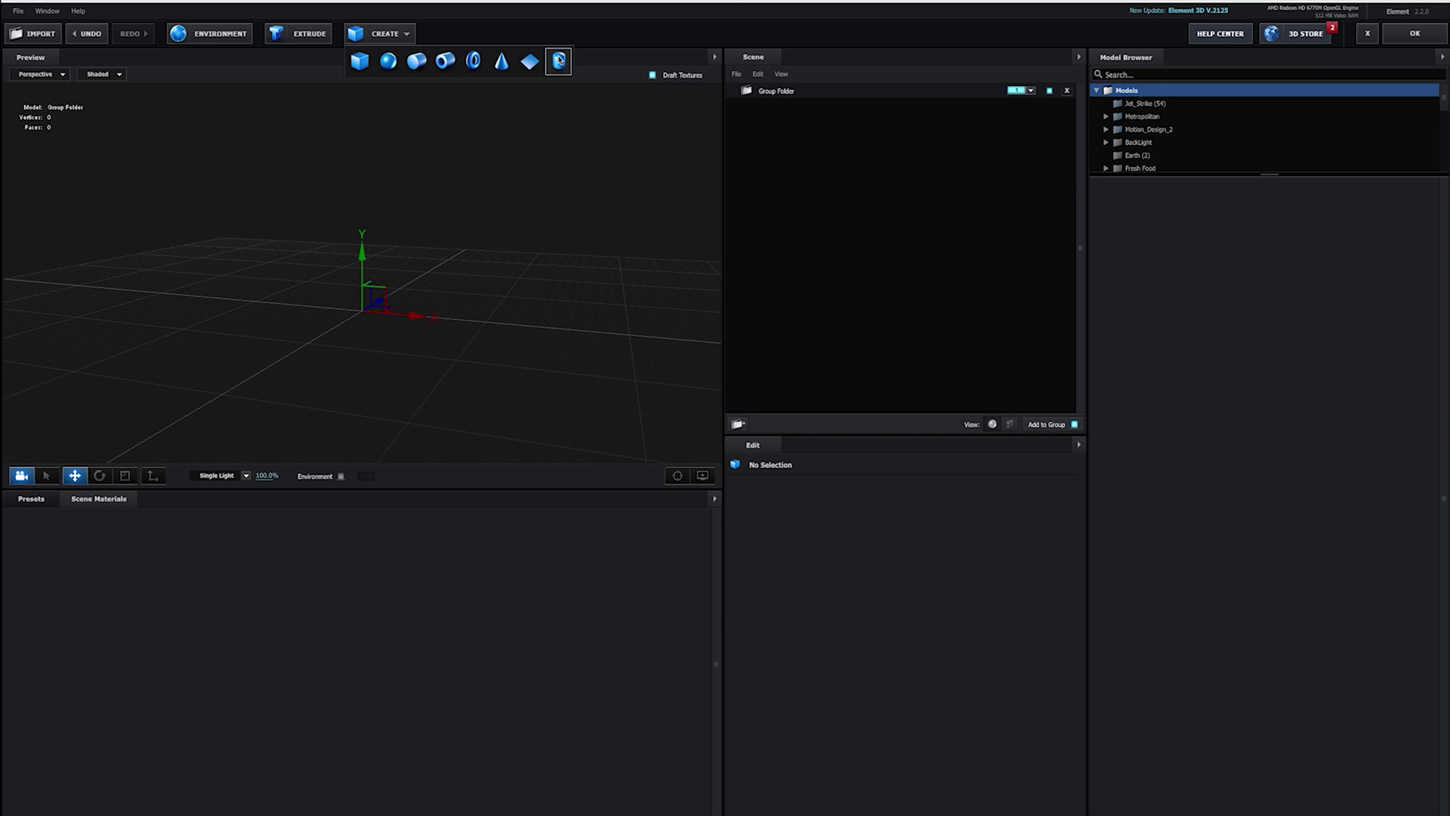
click(360, 62)
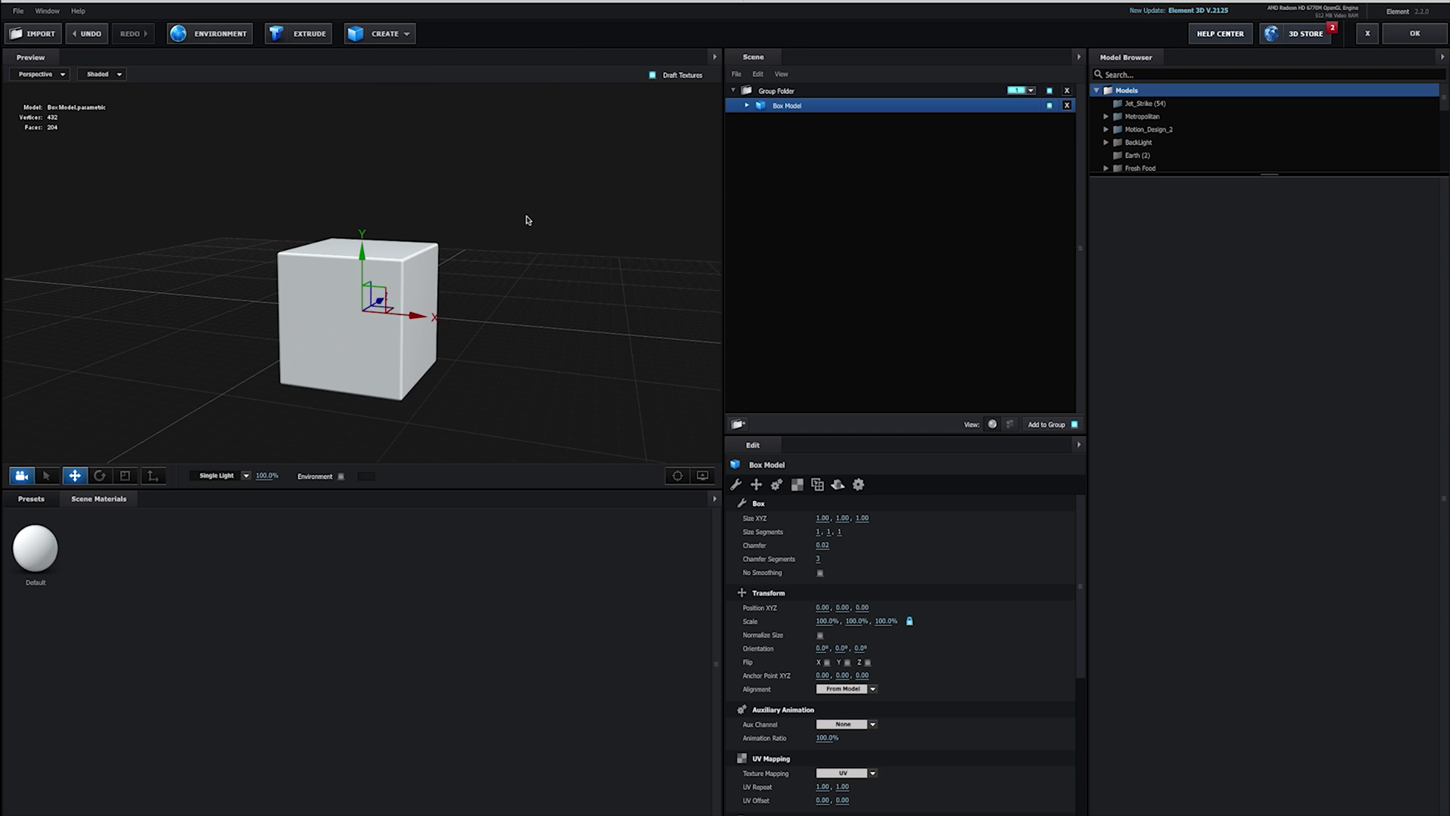
- Orbit the Preview around the box, reset to the default view, then angle it again
drag(508, 220, 572, 277)
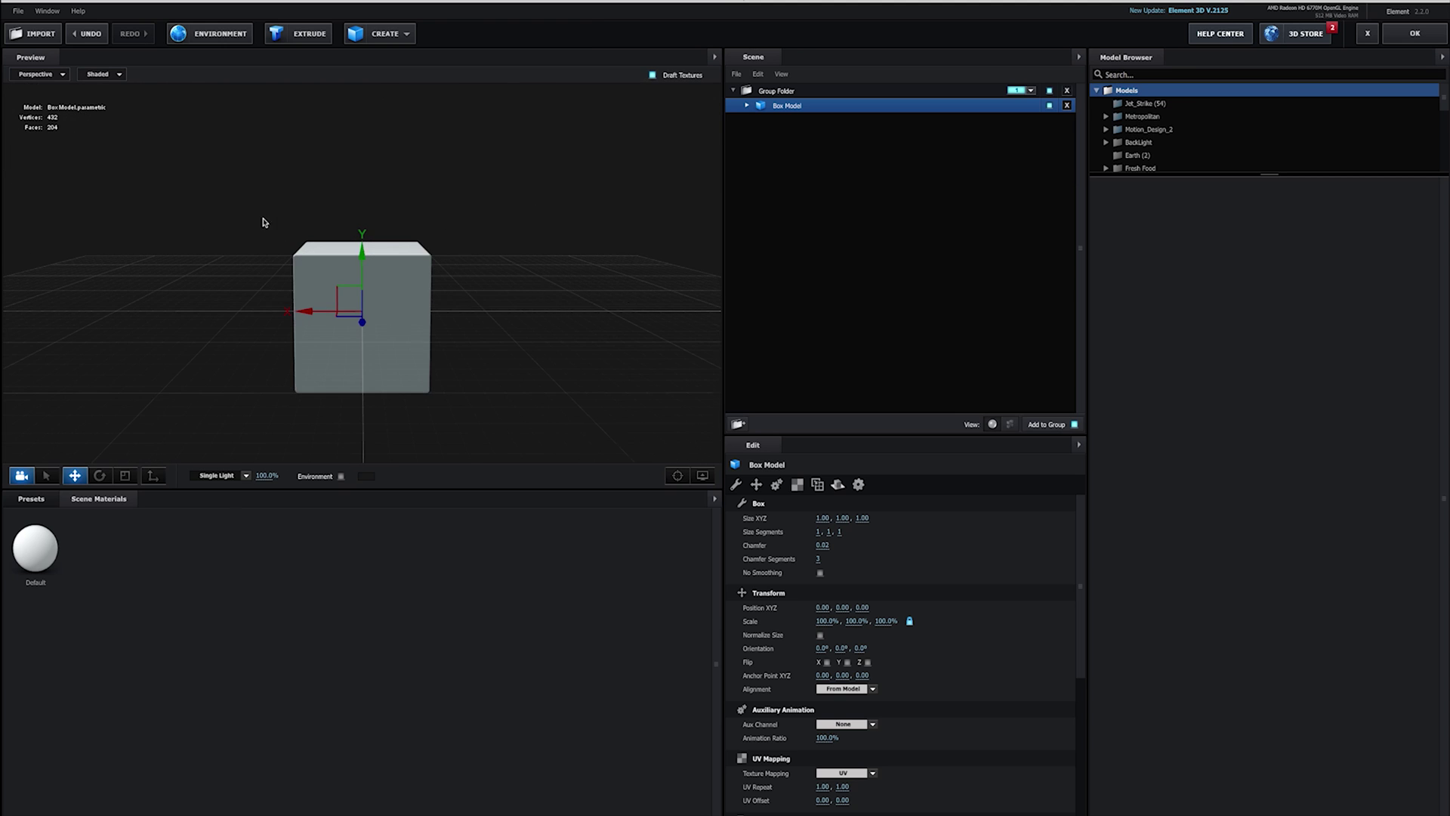
drag(265, 220, 338, 203)
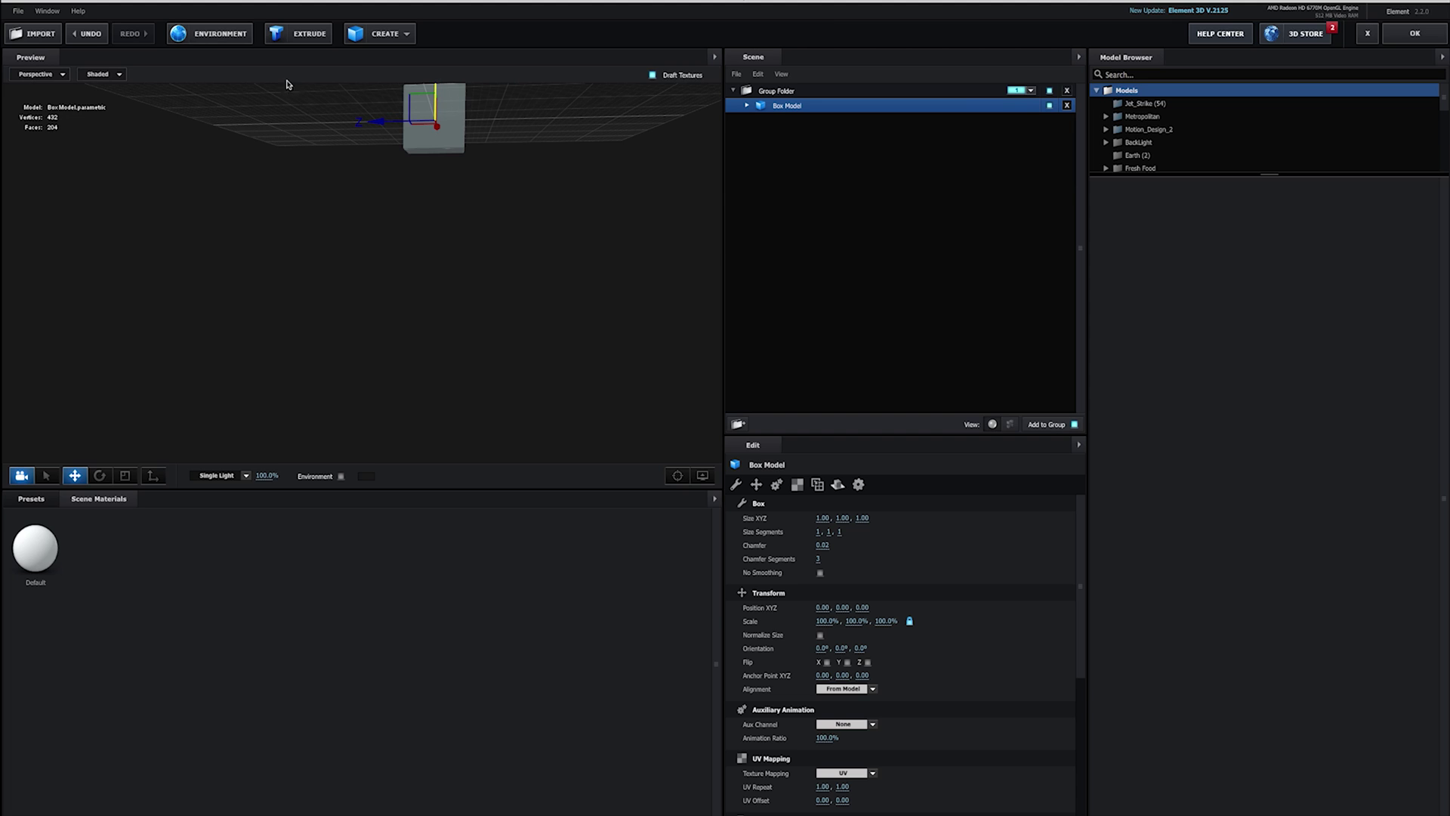
click(715, 58)
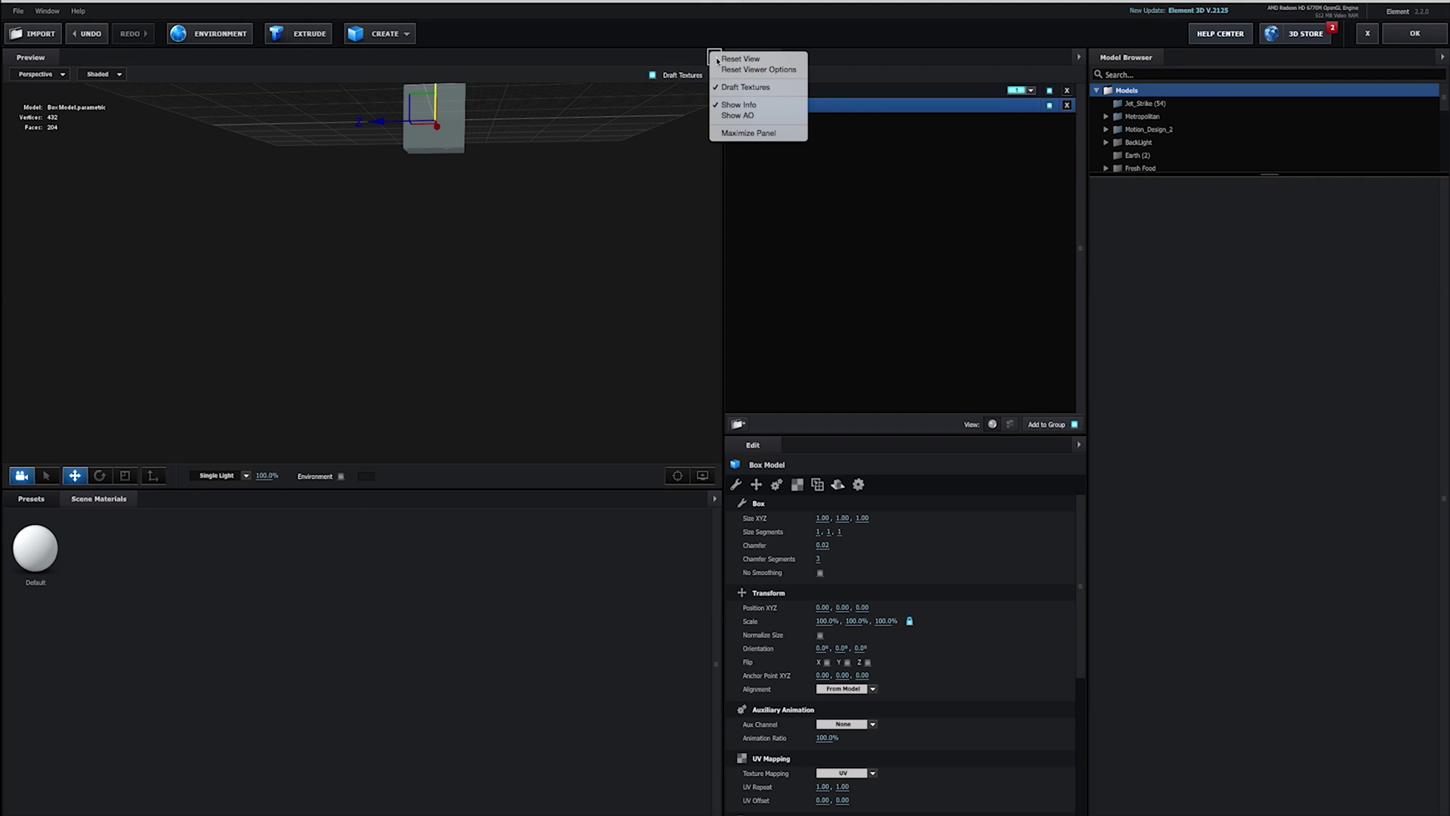
click(730, 60)
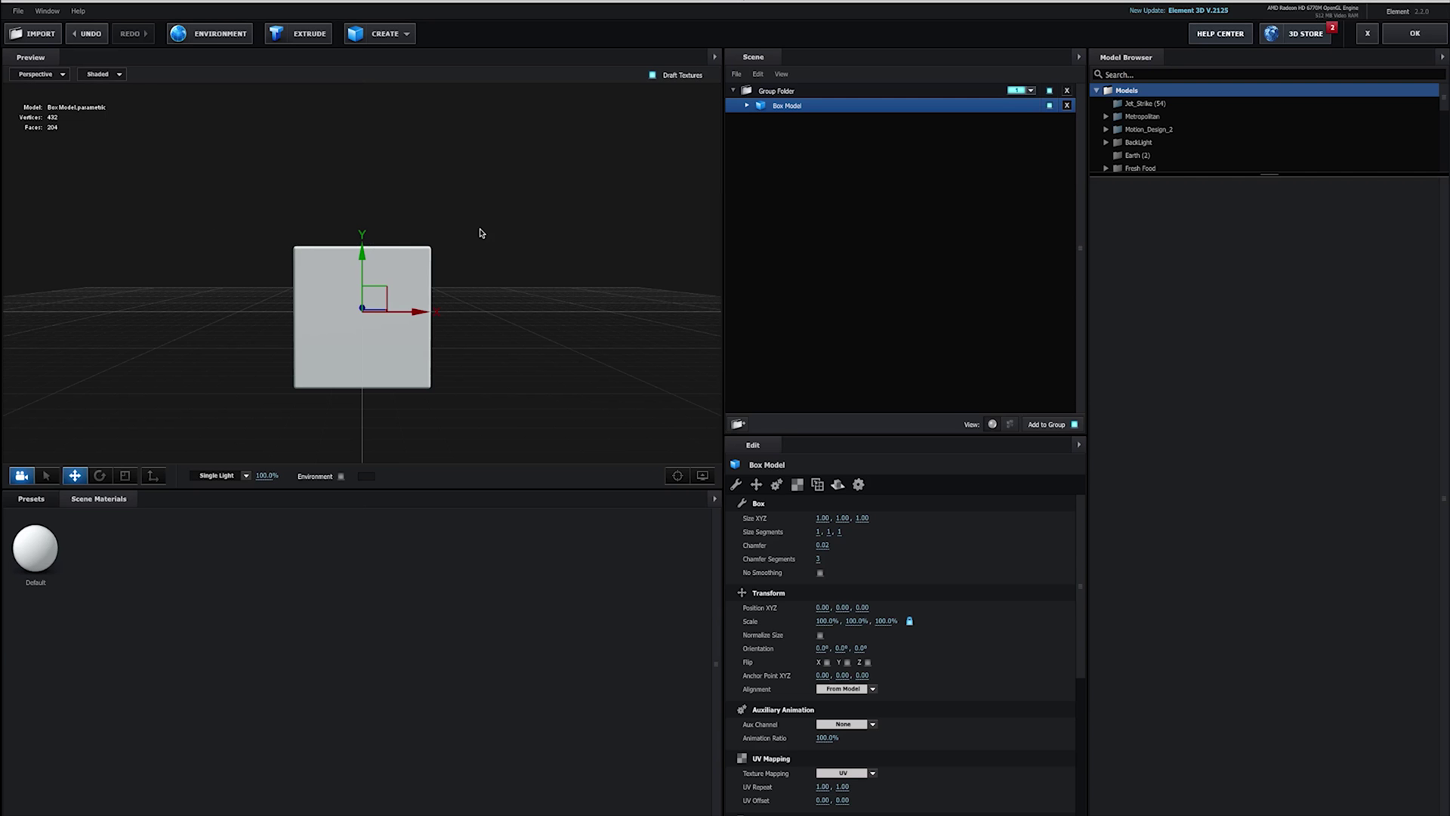
drag(482, 229, 442, 261)
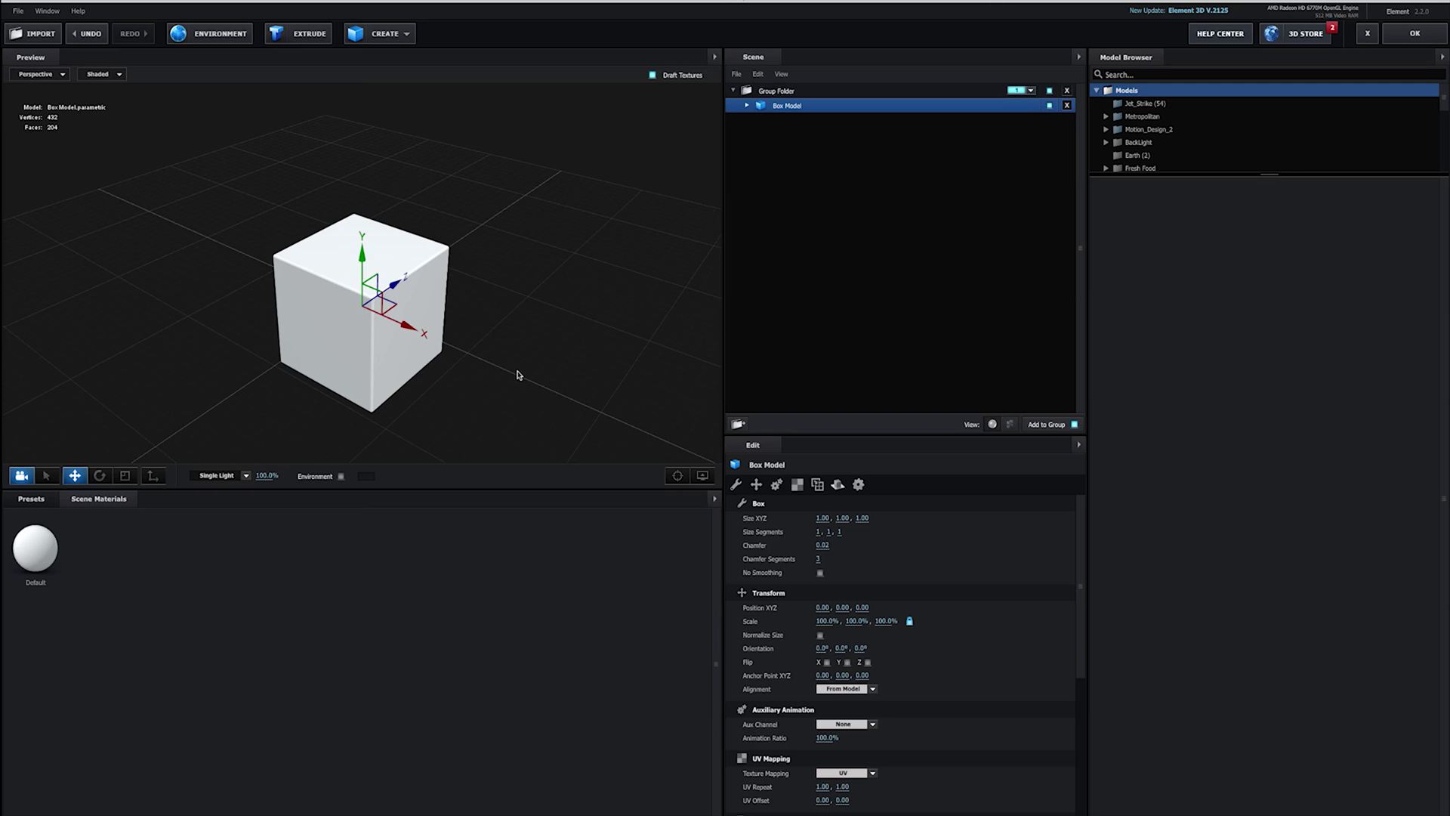
- Drag the box along its axes to position -2.49, -0.60, 0.62, undoing the last stray move
drag(408, 326, 706, 340)
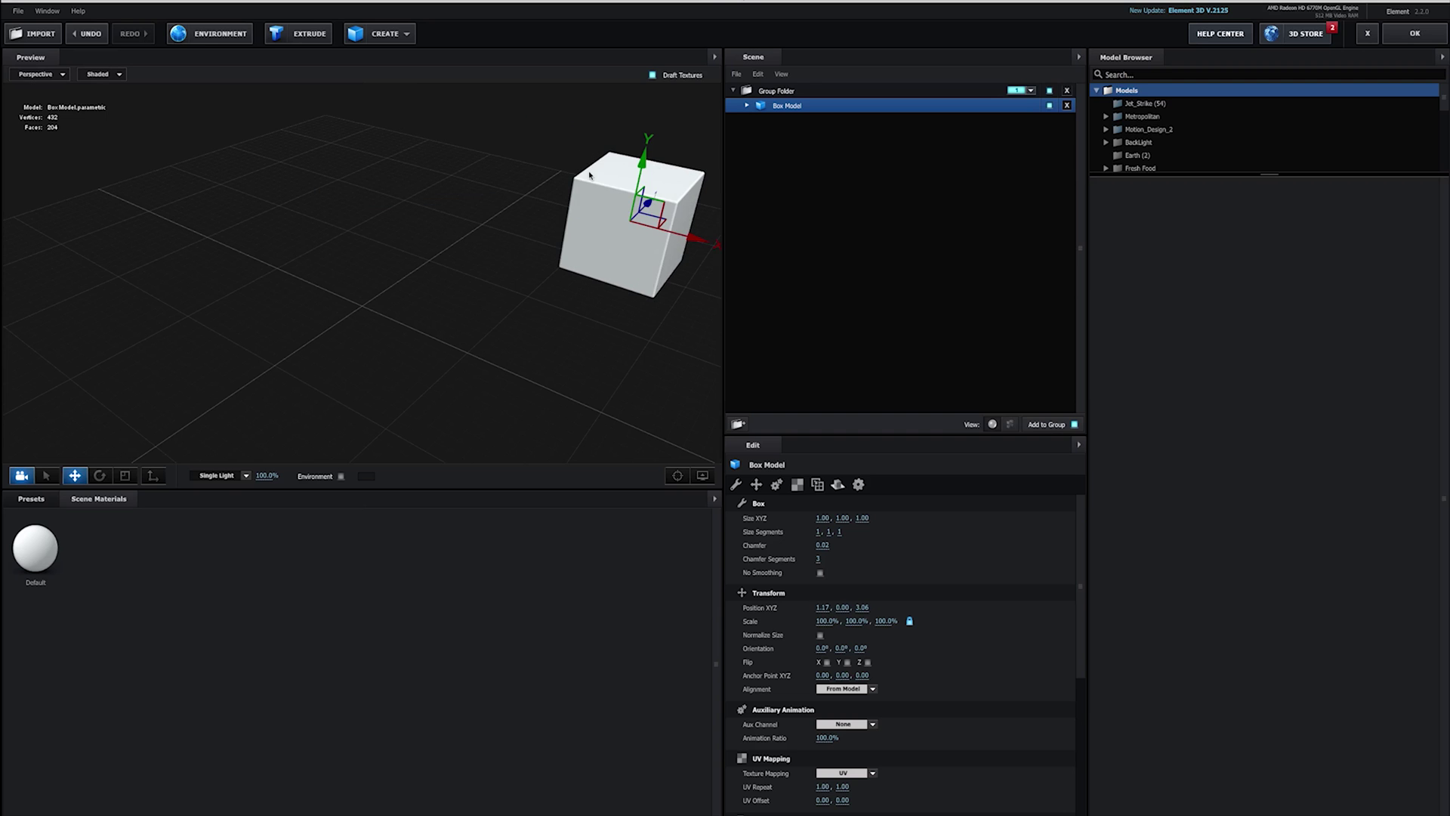
drag(639, 168, 657, 106)
drag(669, 164, 261, 257)
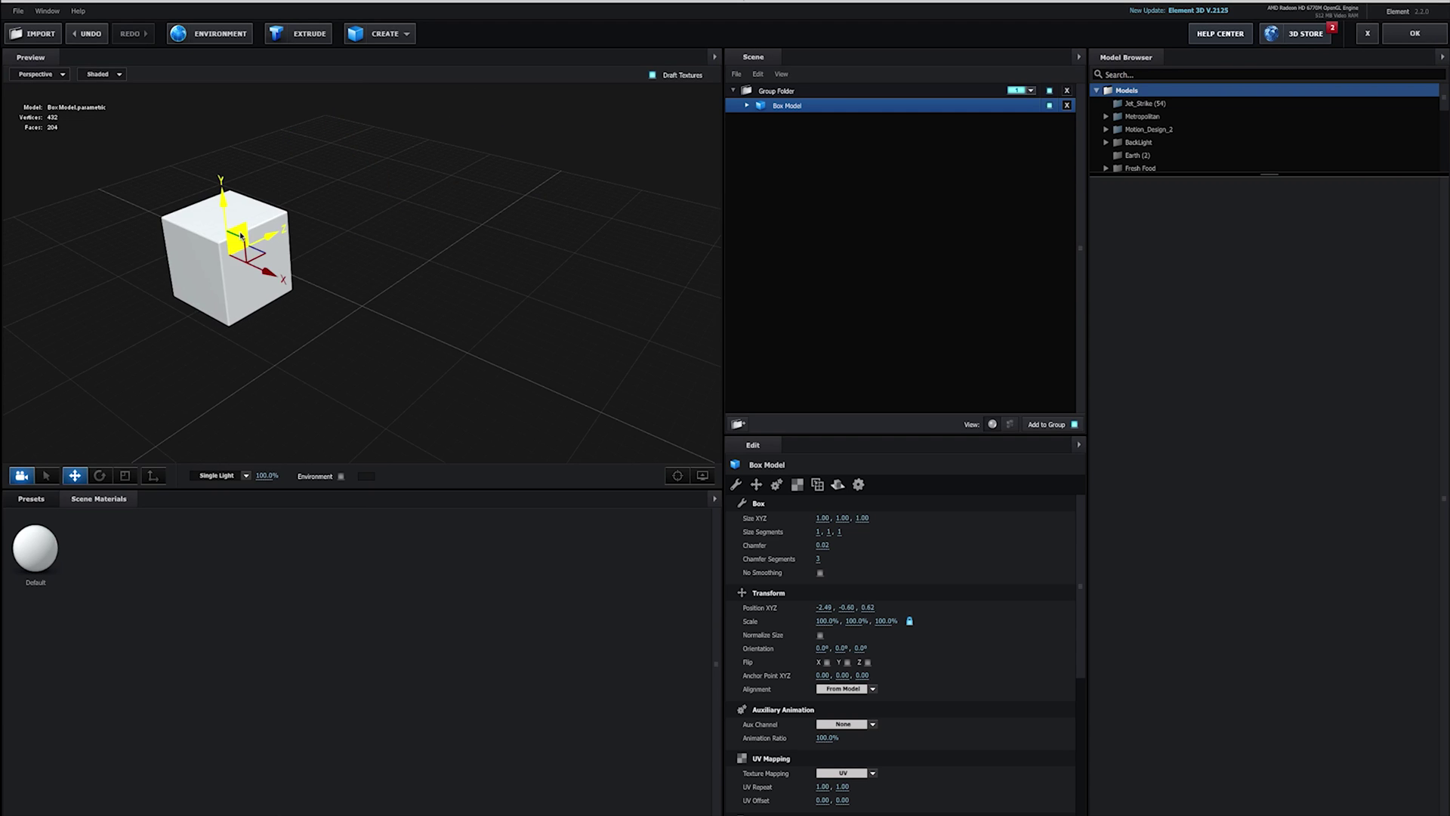
drag(241, 230, 329, 151)
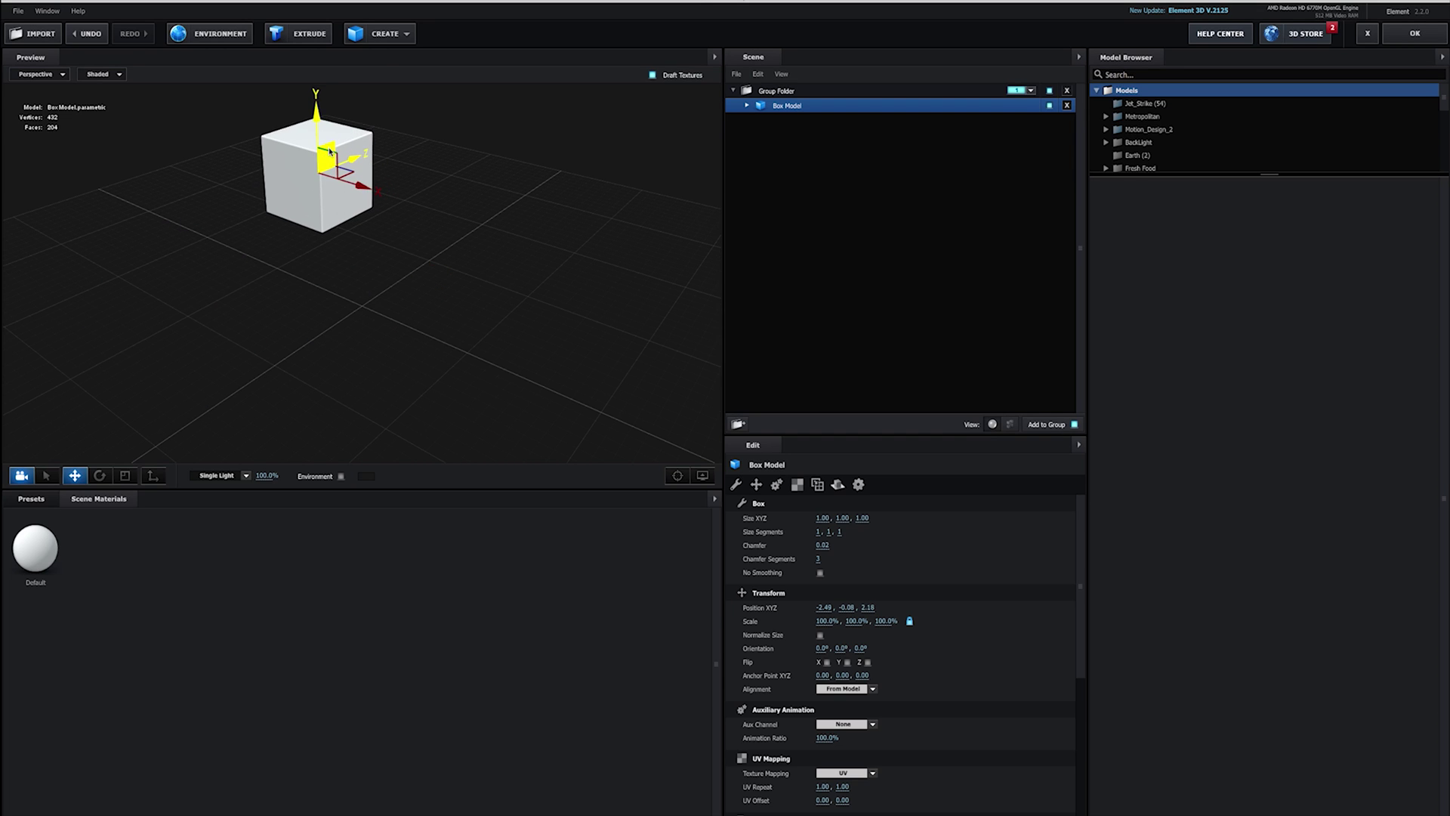
key(ctrl+z)
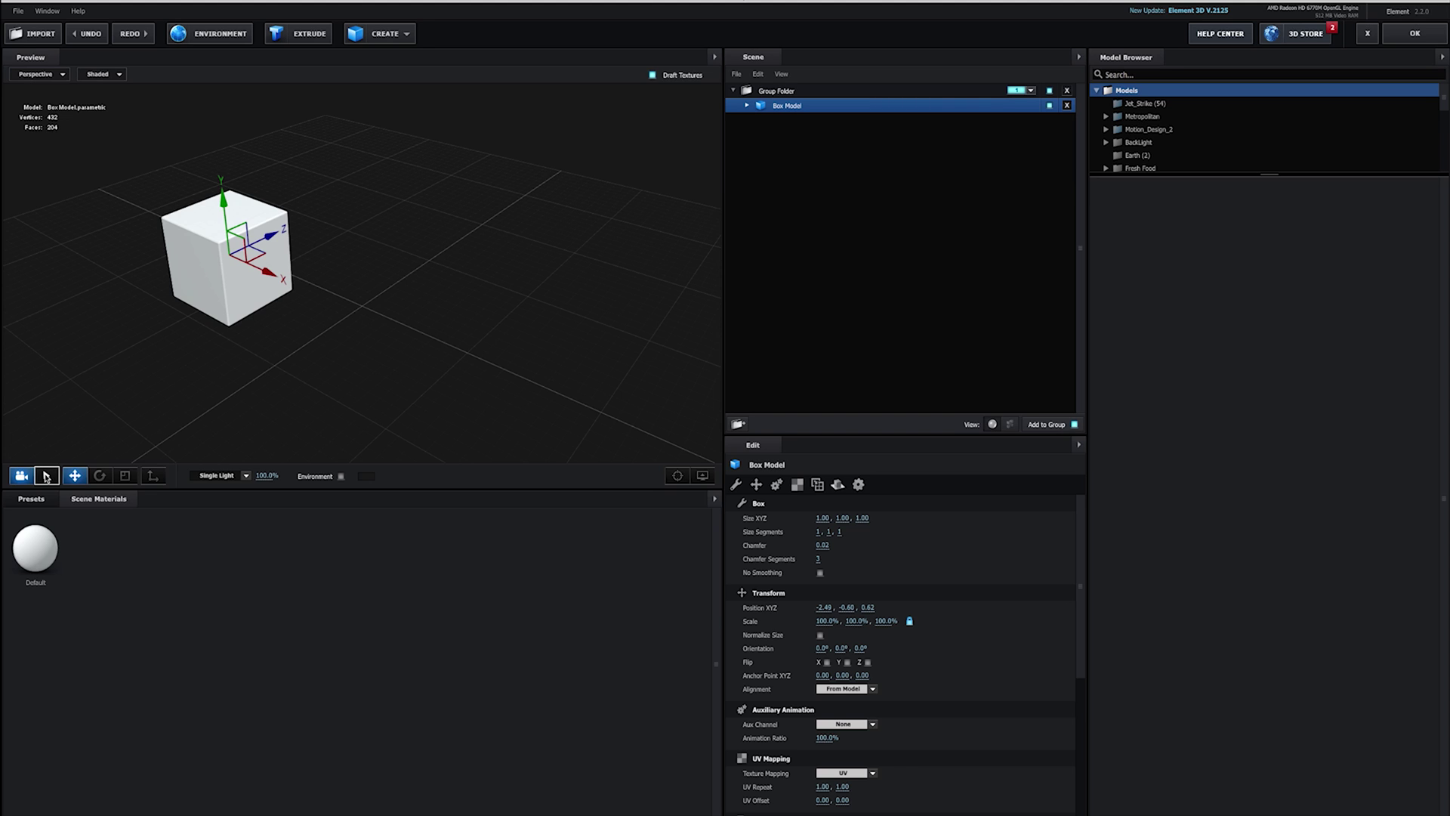
- Select the Box Model and rotate it around its Z axis
click(46, 476)
click(92, 380)
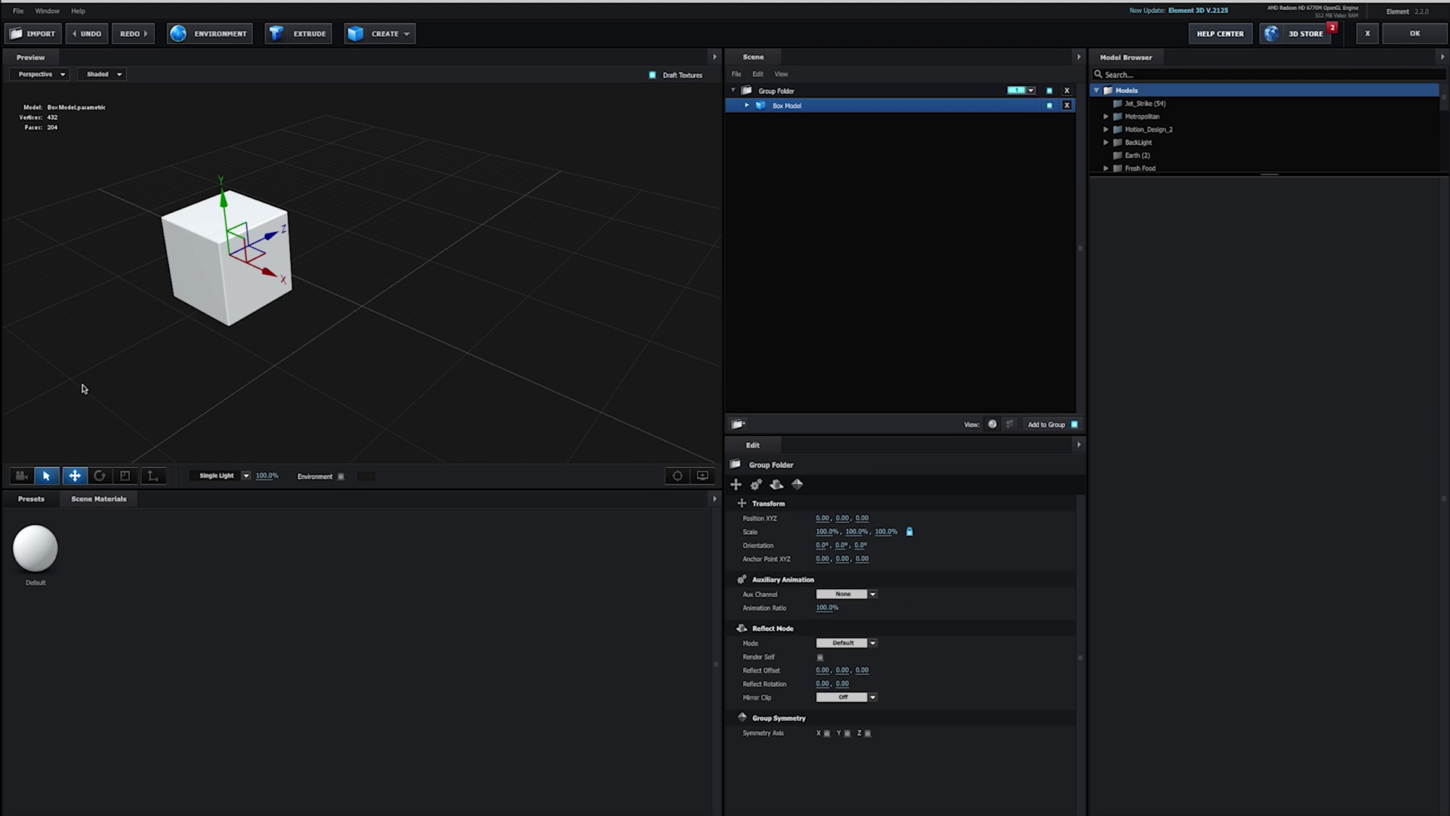
click(199, 259)
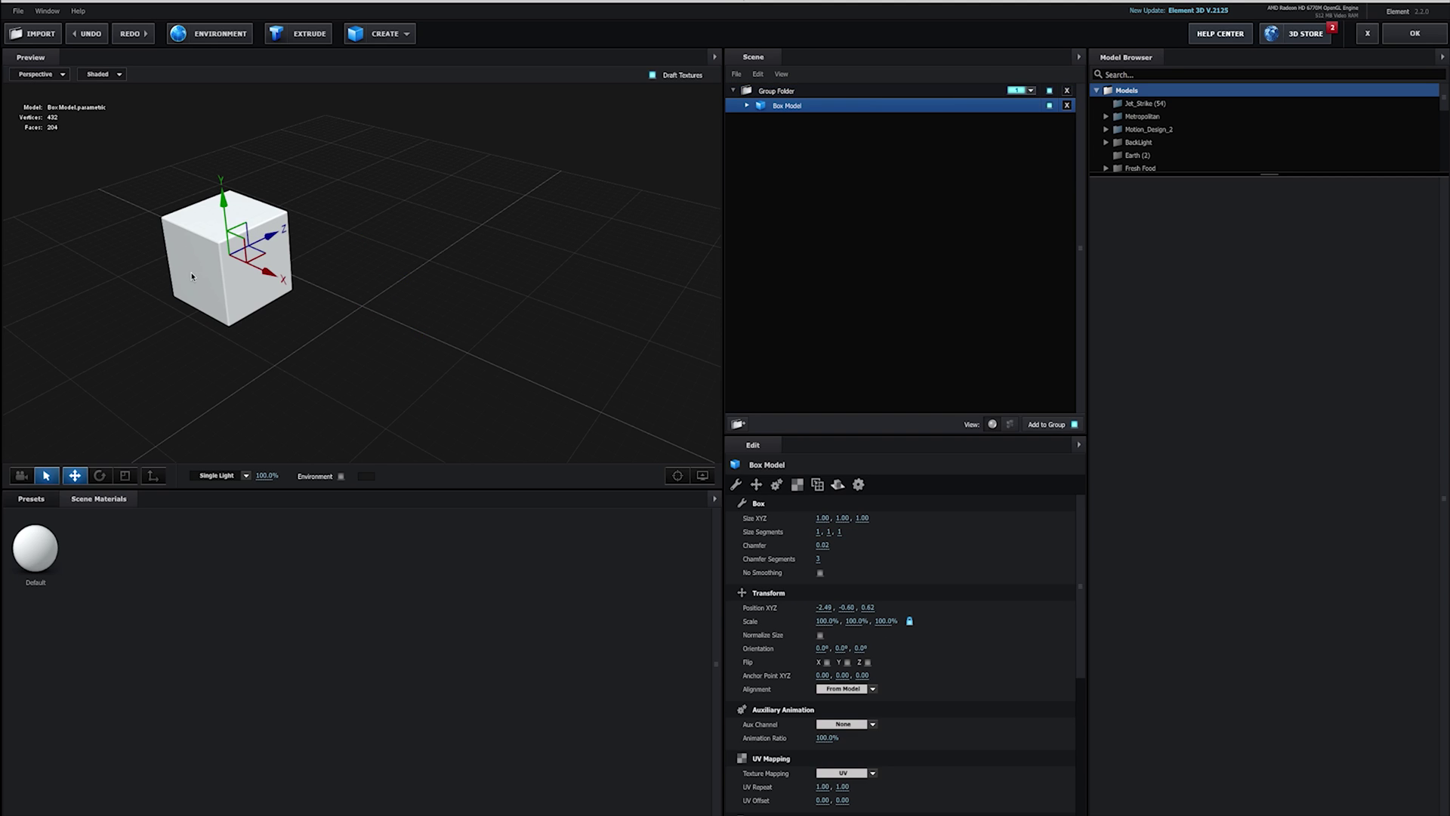
click(99, 475)
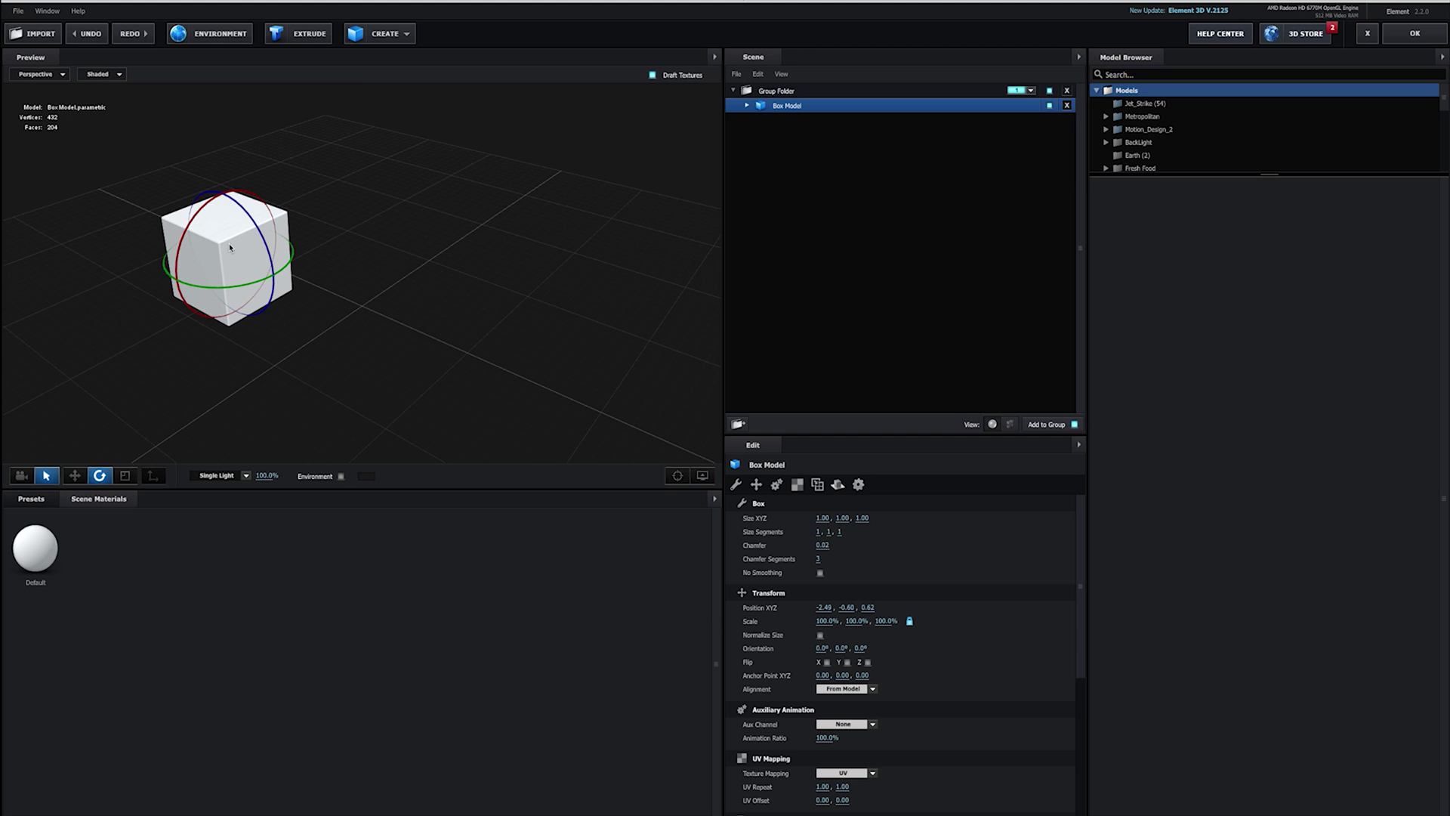
drag(244, 239, 317, 387)
- Stretch the box into a thin slab (20.1%, 120.7%, 288.5%) and tilt it around X
click(125, 475)
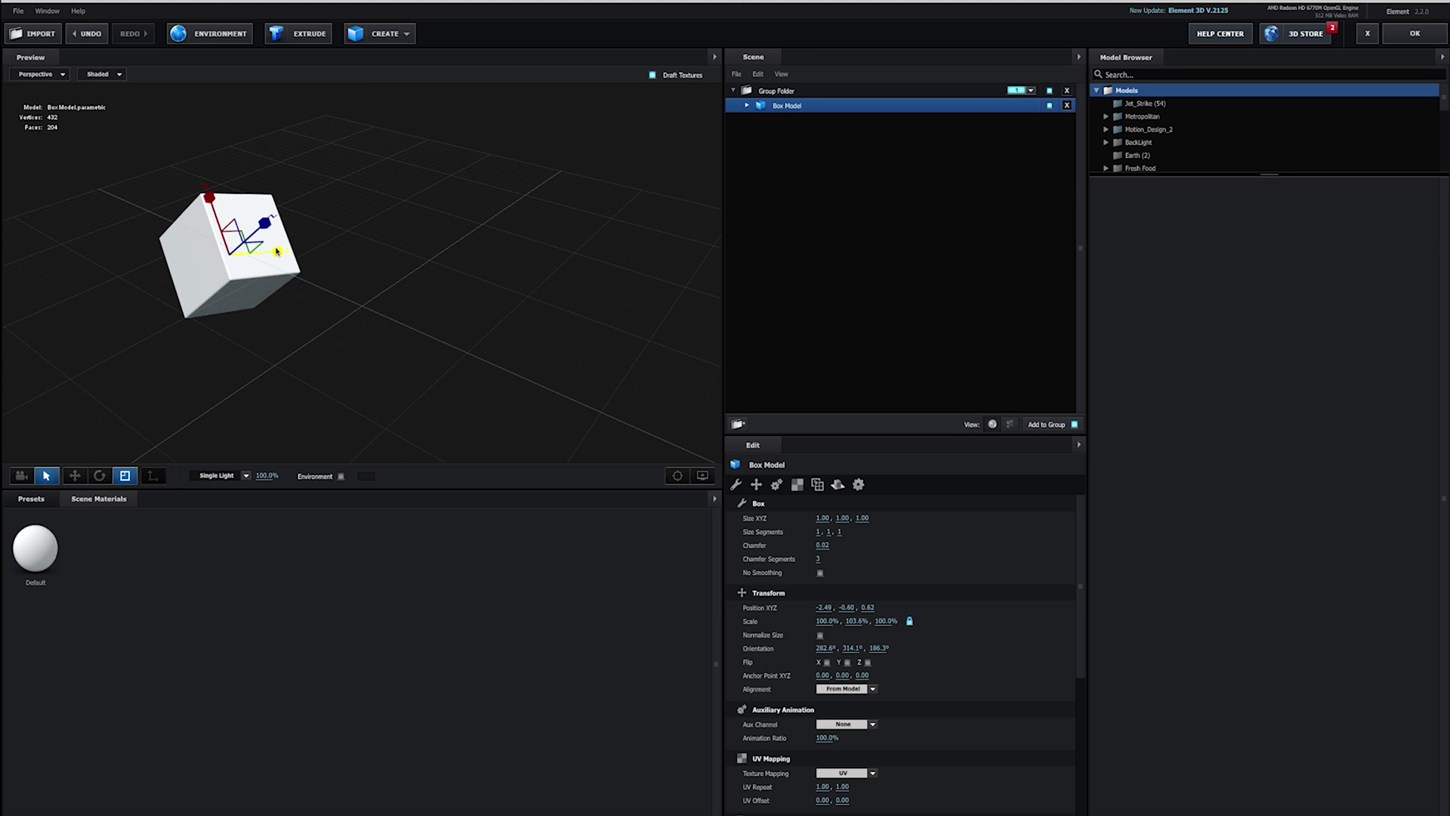
drag(277, 251, 303, 171)
drag(209, 197, 208, 232)
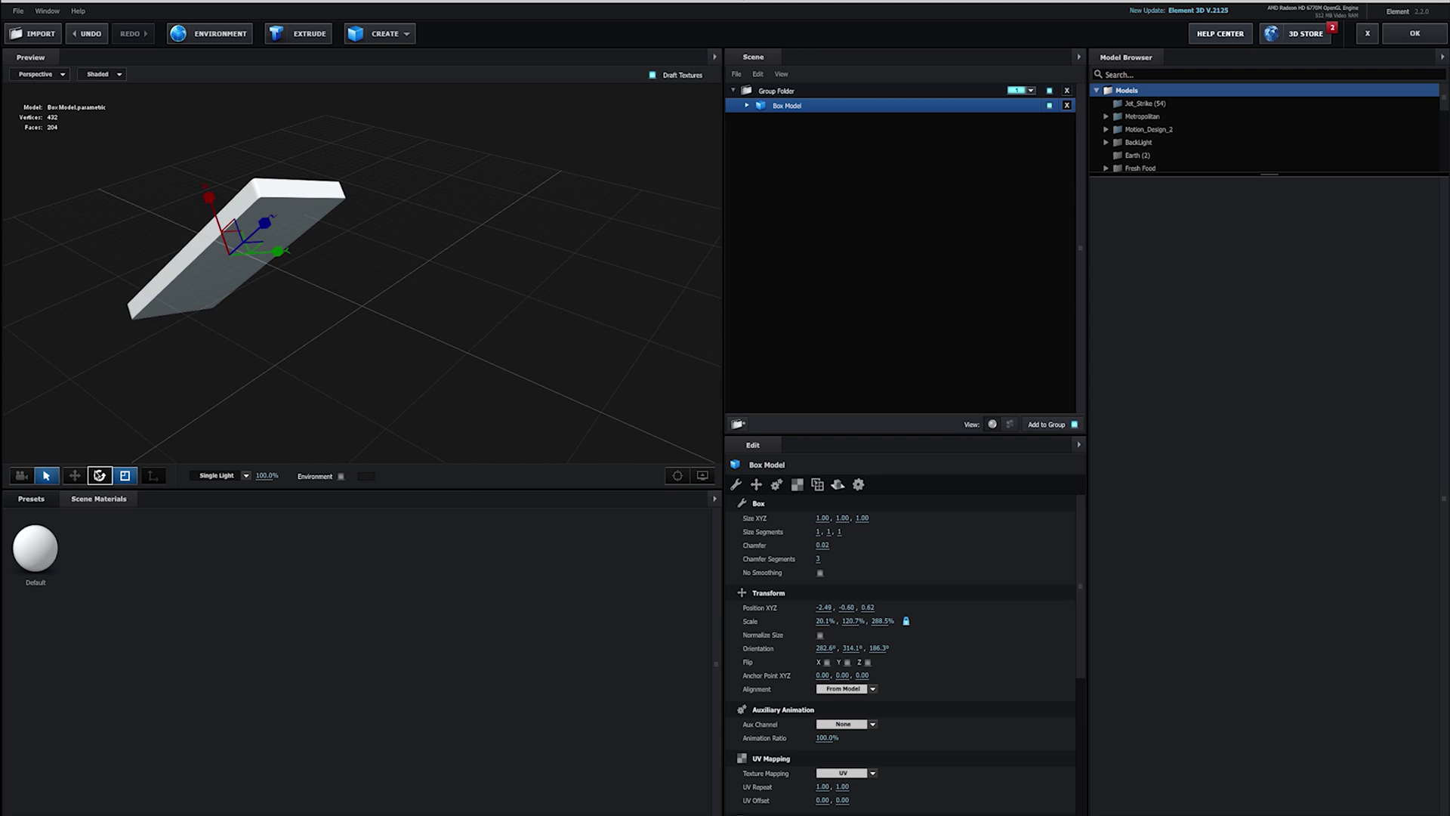
click(99, 475)
drag(190, 225, 232, 199)
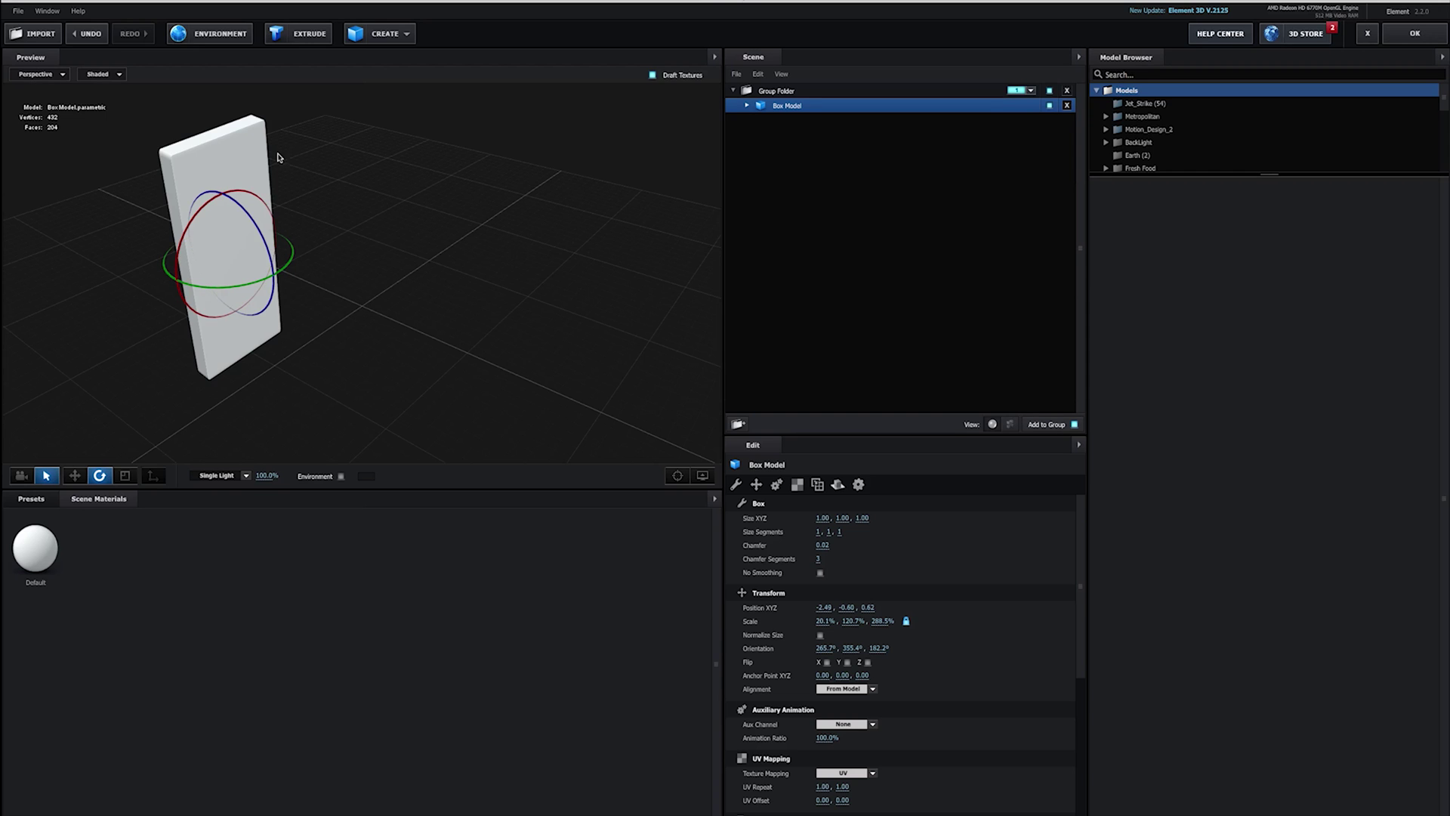
- Undo the scale, rotation and moves so the box is back at 0, 0, 0, 100%, 0°
key(ctrl+z)
key(ctrl+z)
key(ctrl+z)
key(ctrl+z)
key(ctrl+z)
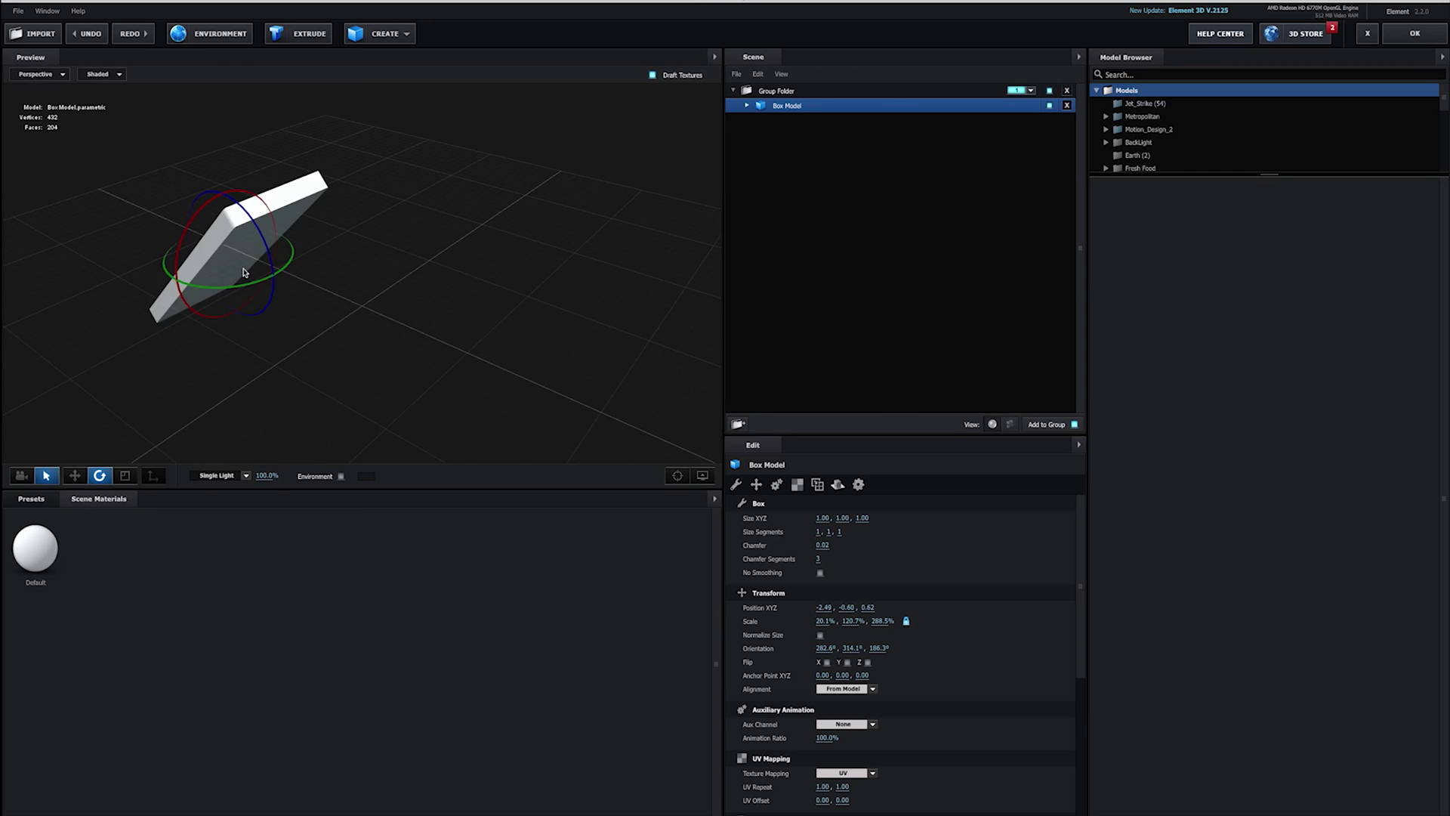
key(ctrl+z)
key(ctrl+z)
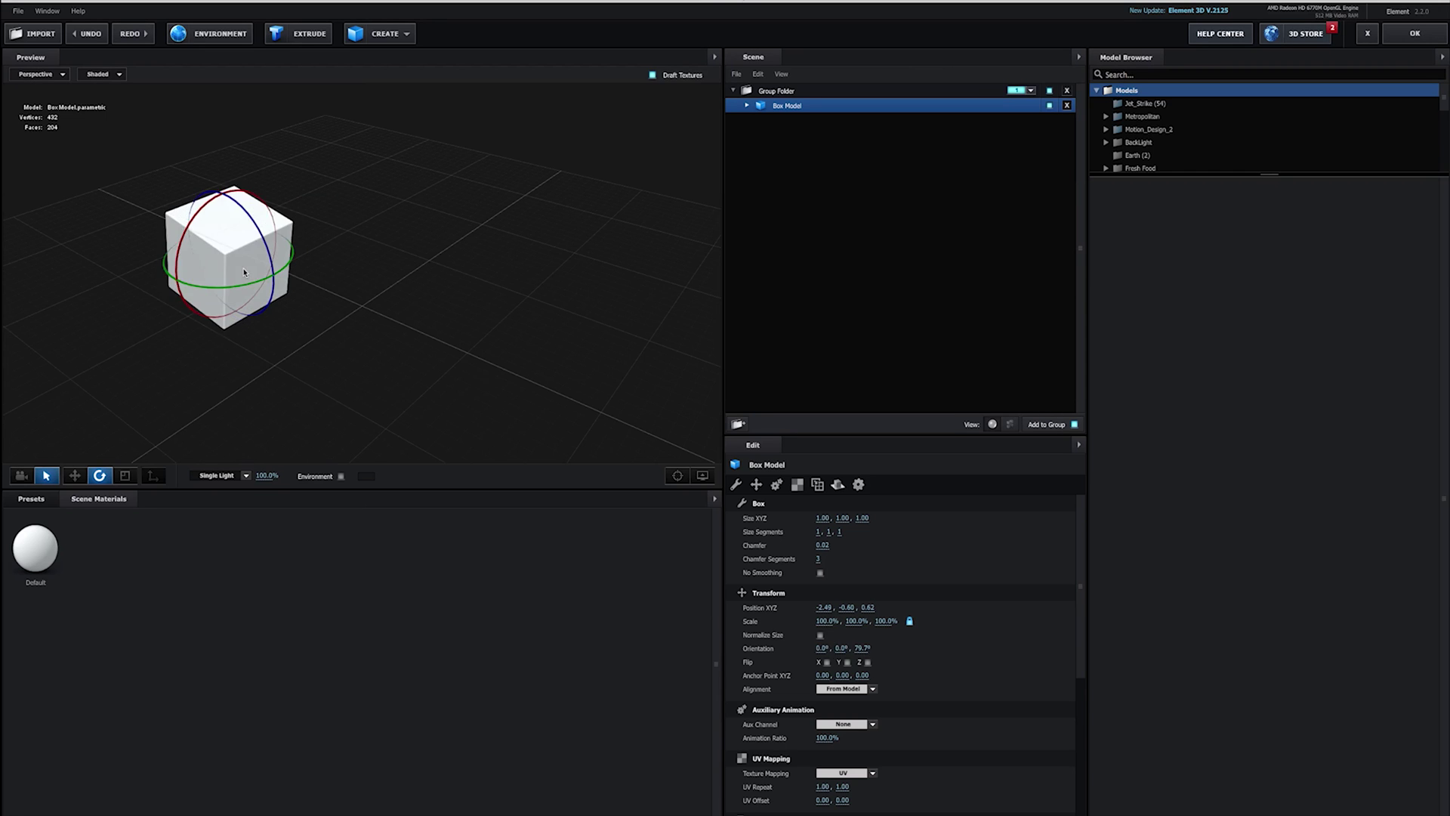
key(ctrl+z)
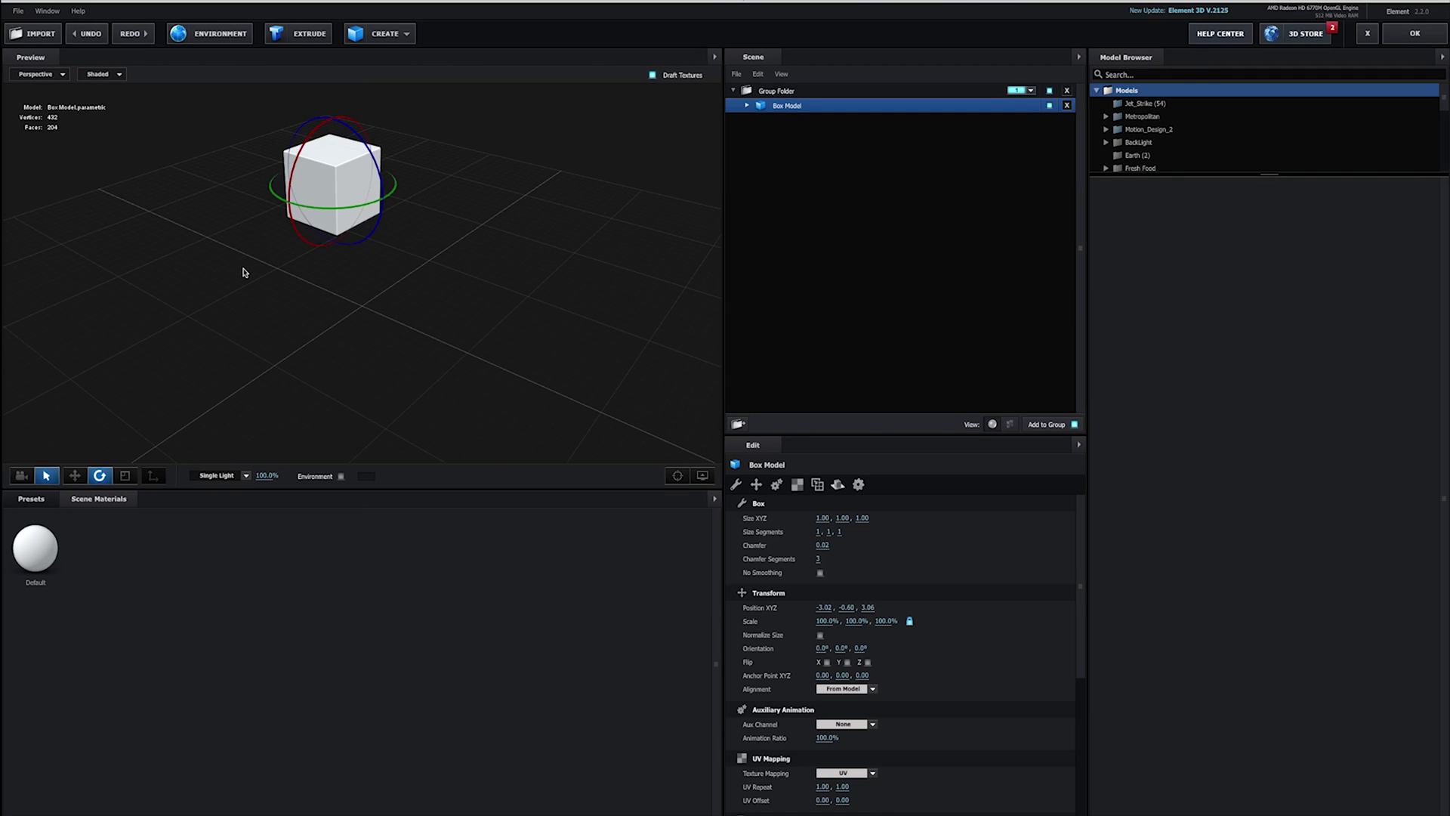
key(ctrl+z)
key(ctrl+z)
key(ctrl+z)
key(ctrl+z)
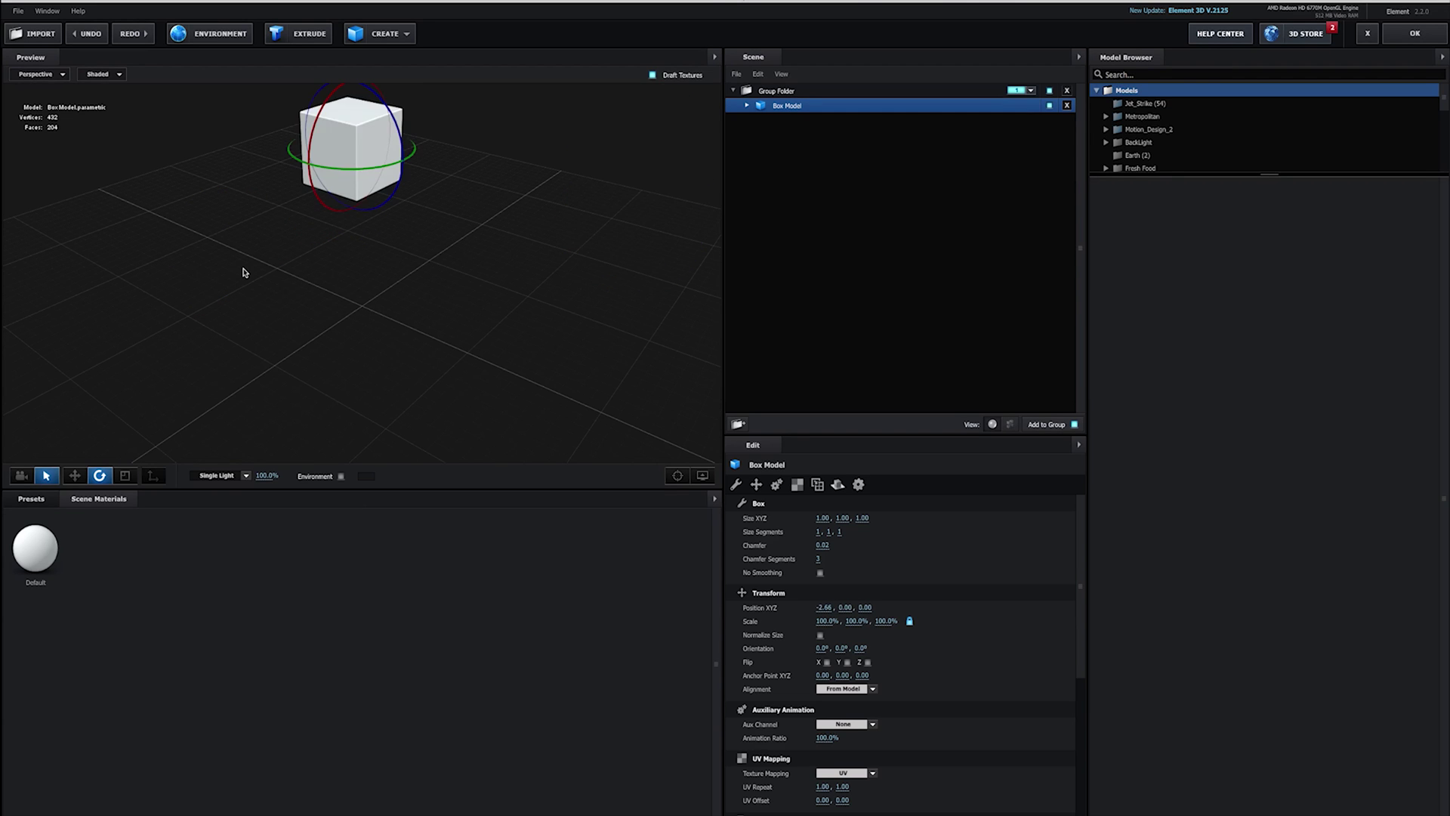
key(ctrl+z)
key(ctrl+z)
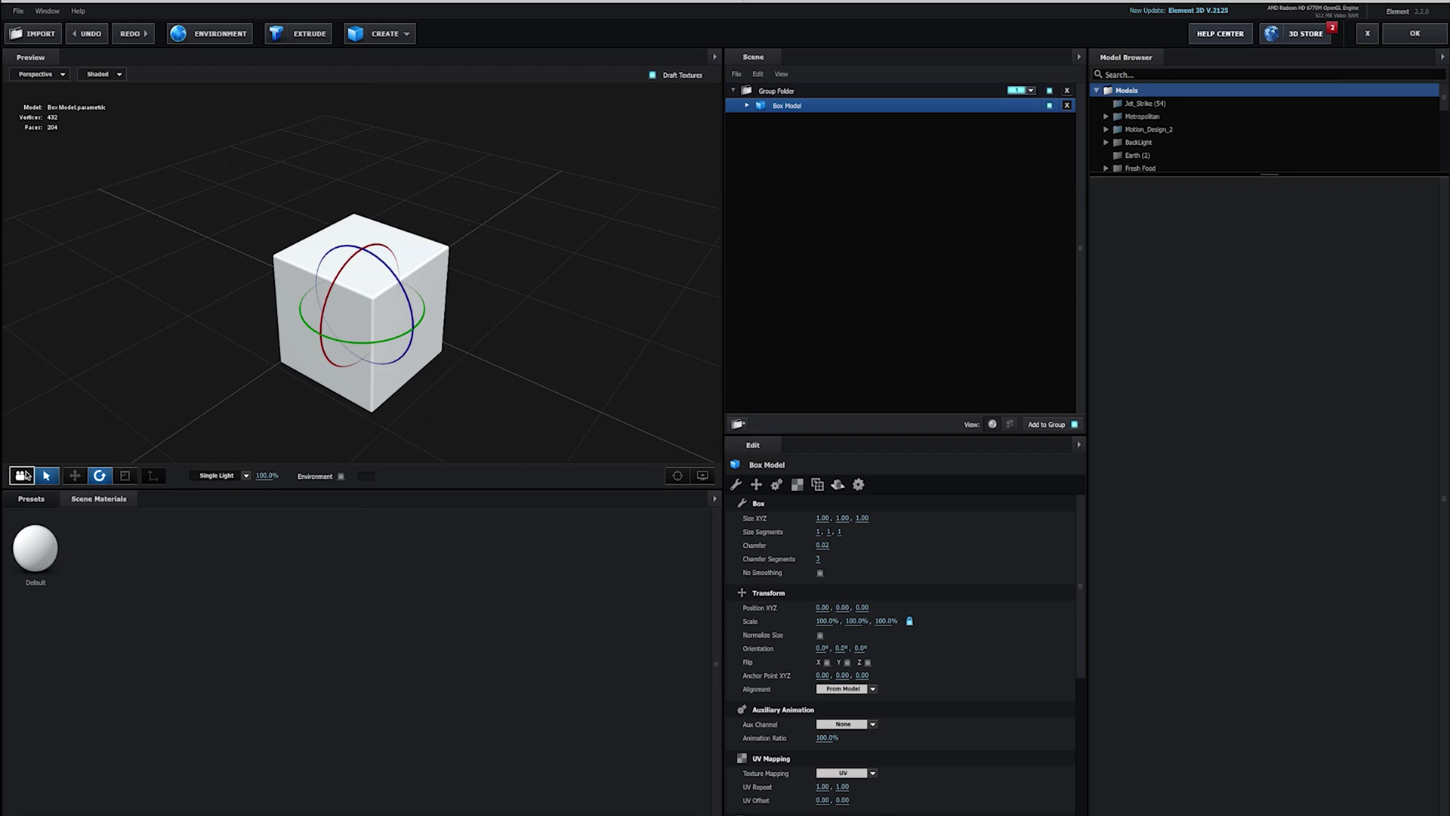
click(25, 475)
- Create a plane at the origin and scale it to 507%, 507%, 858% as a floor
click(74, 475)
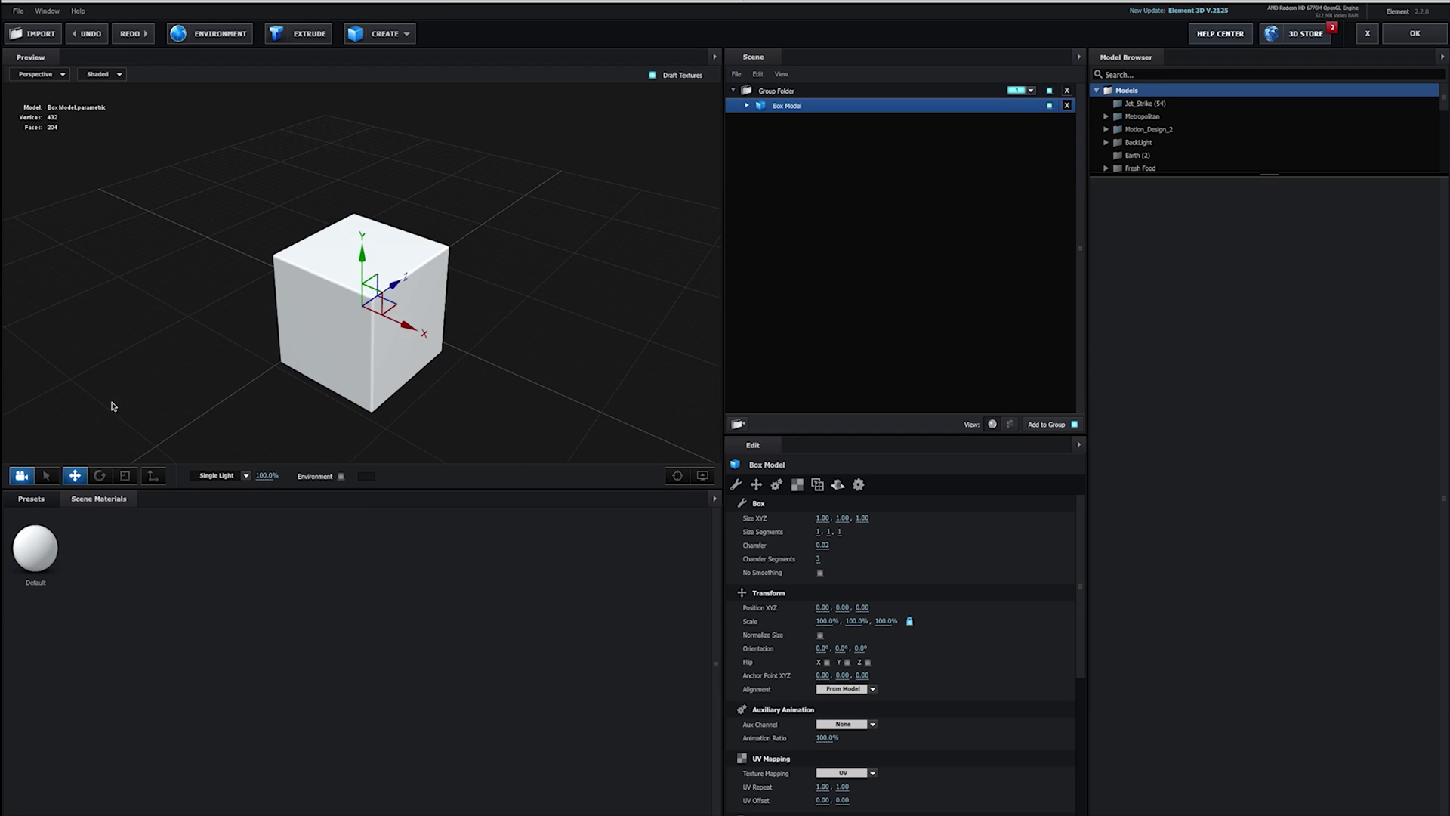
click(408, 33)
click(538, 63)
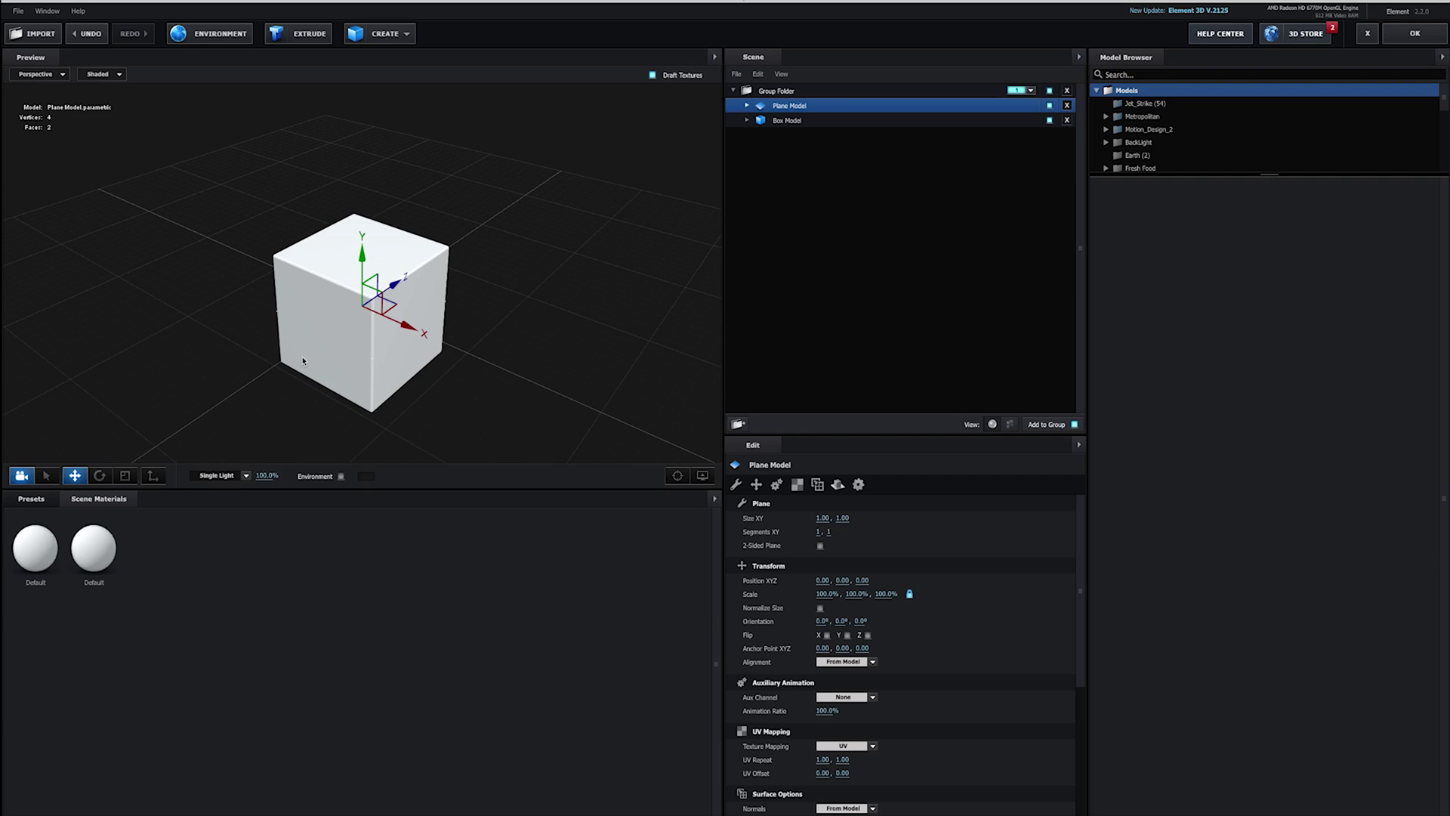
drag(403, 281, 495, 404)
key(ctrl+z)
key(ctrl+z)
key(ctrl+z)
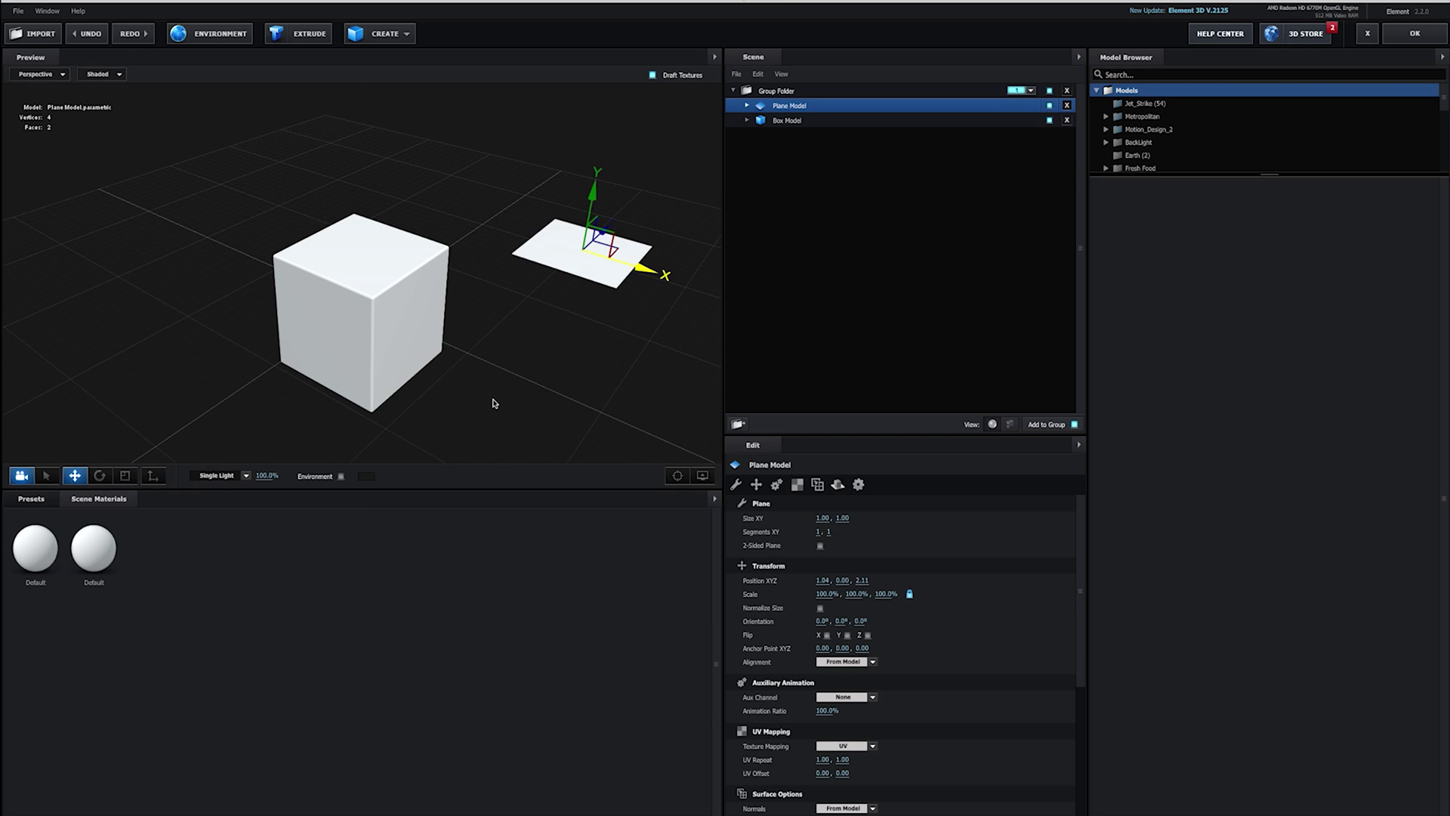
click(125, 475)
drag(371, 301, 515, 272)
- Move the Box Model up to 0, 0.50, 0 so it rests on the plane floor
click(43, 477)
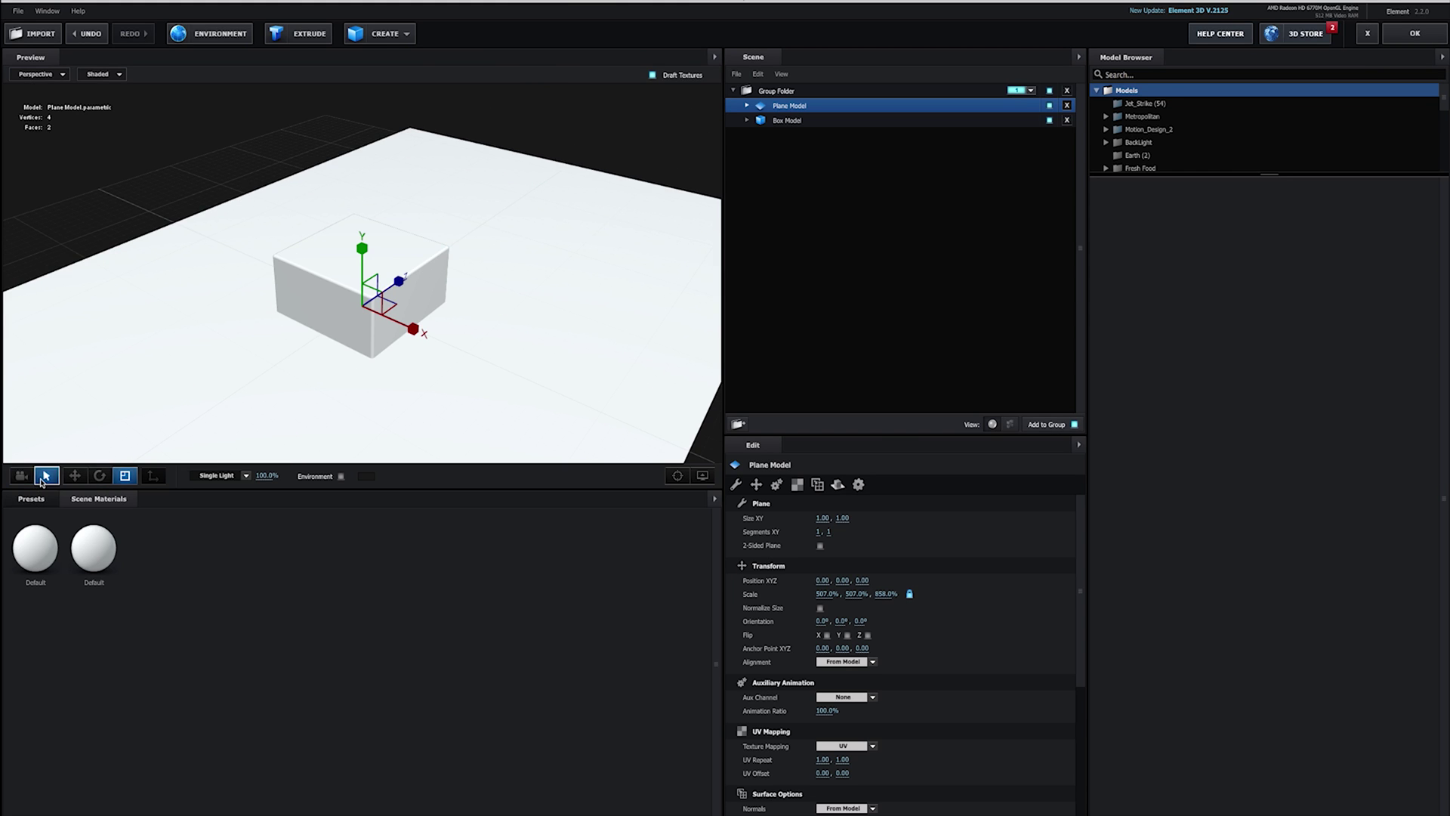
click(393, 253)
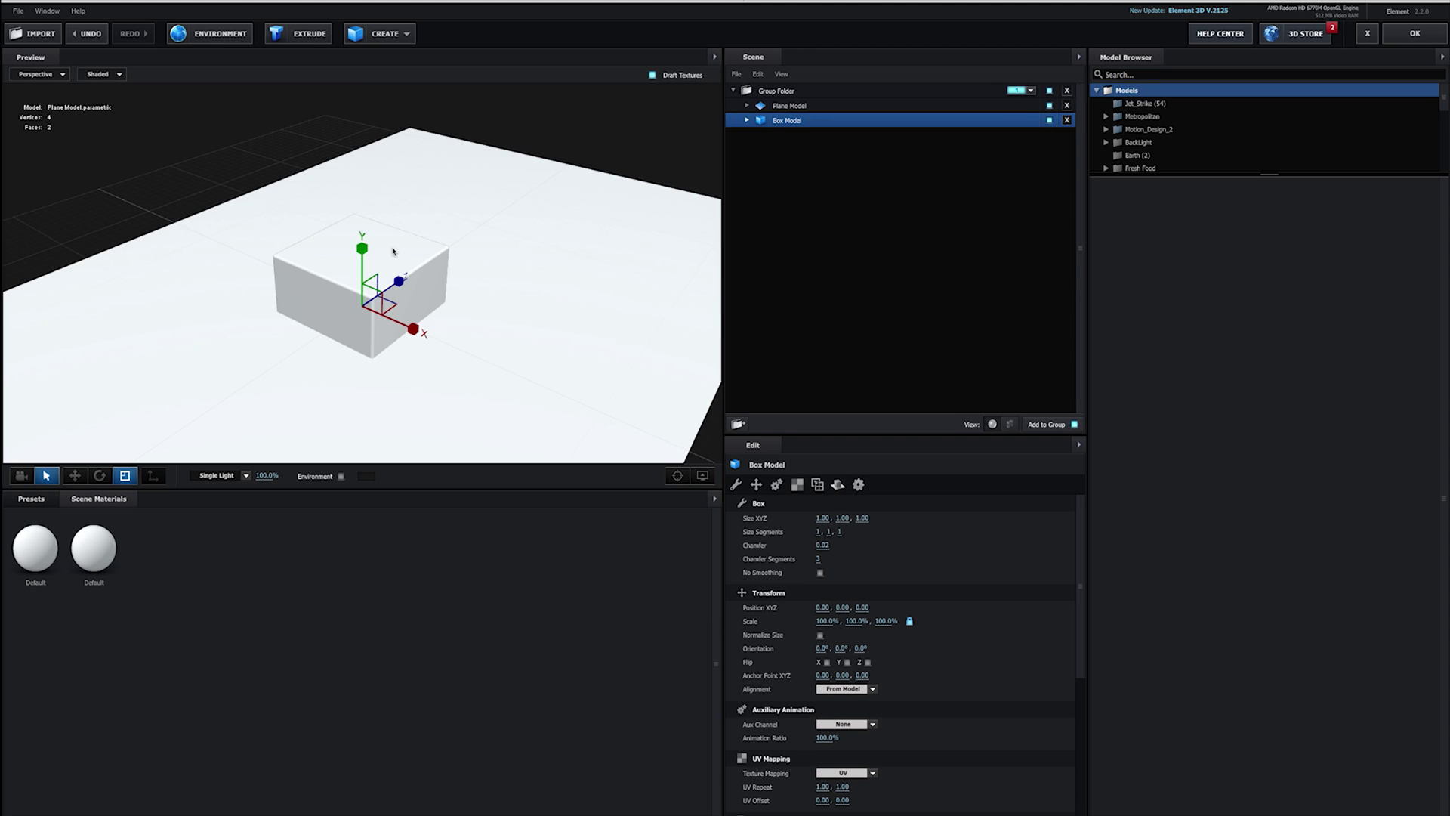
click(74, 475)
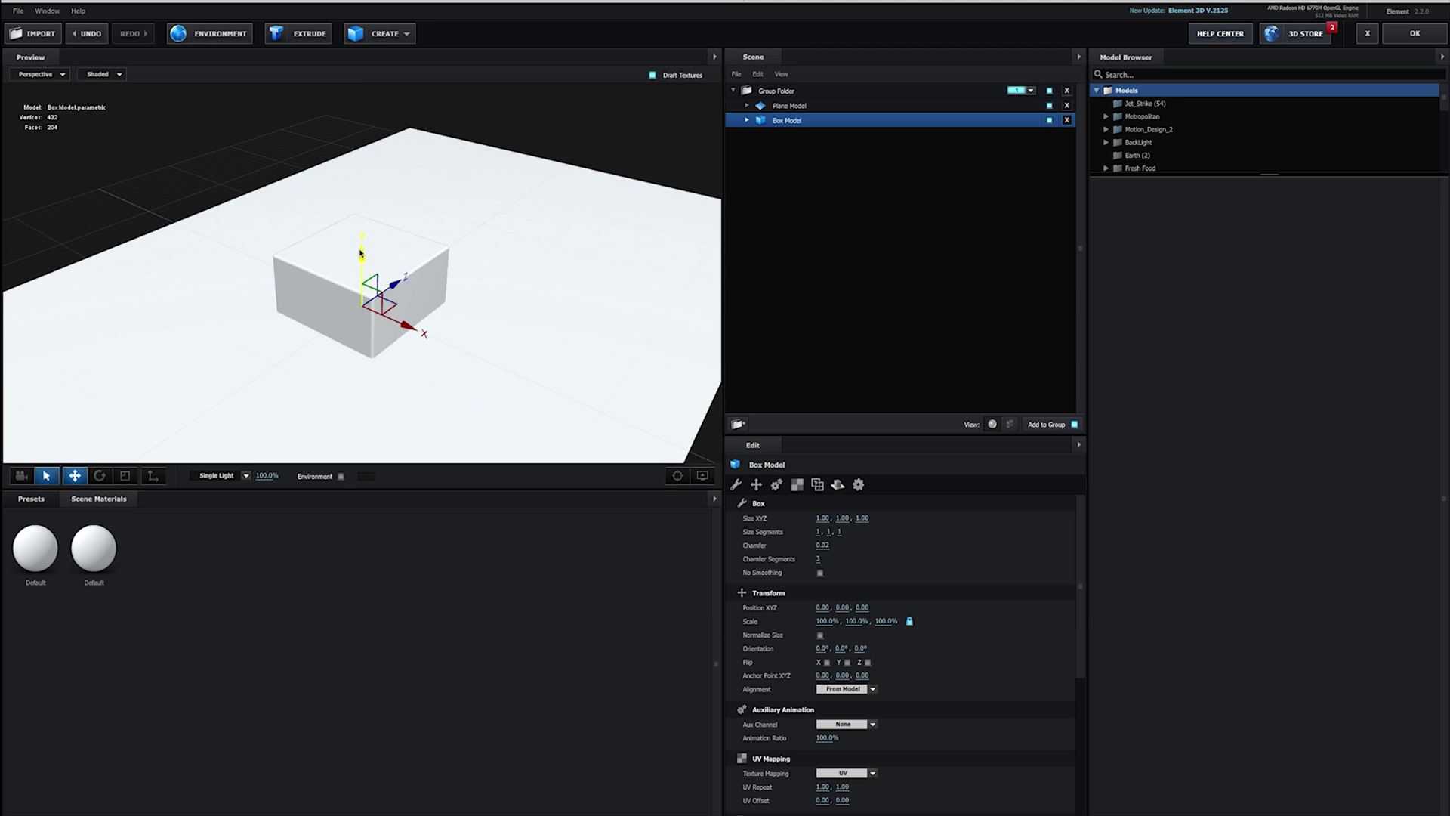
drag(361, 253, 375, 193)
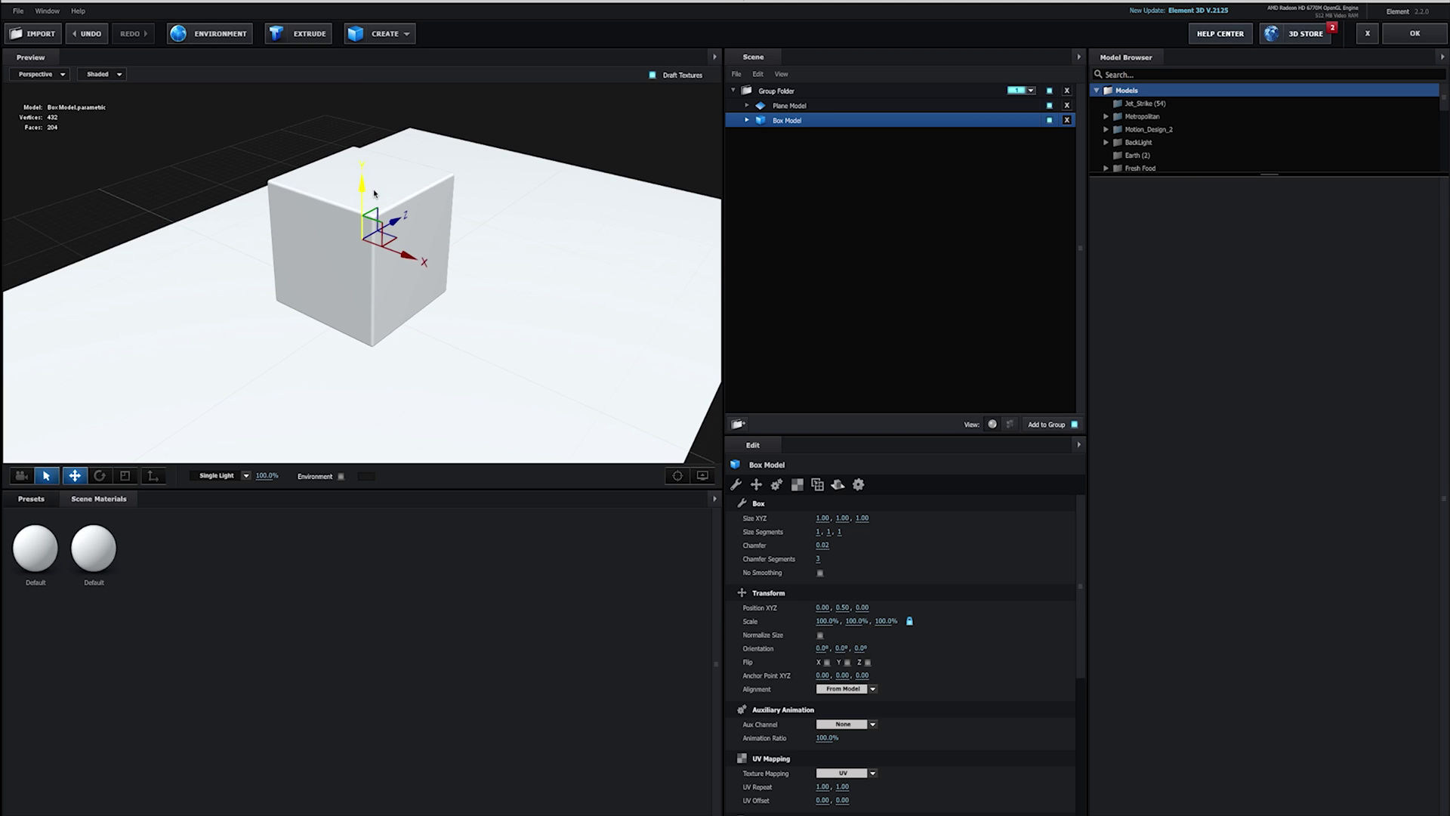
click(485, 343)
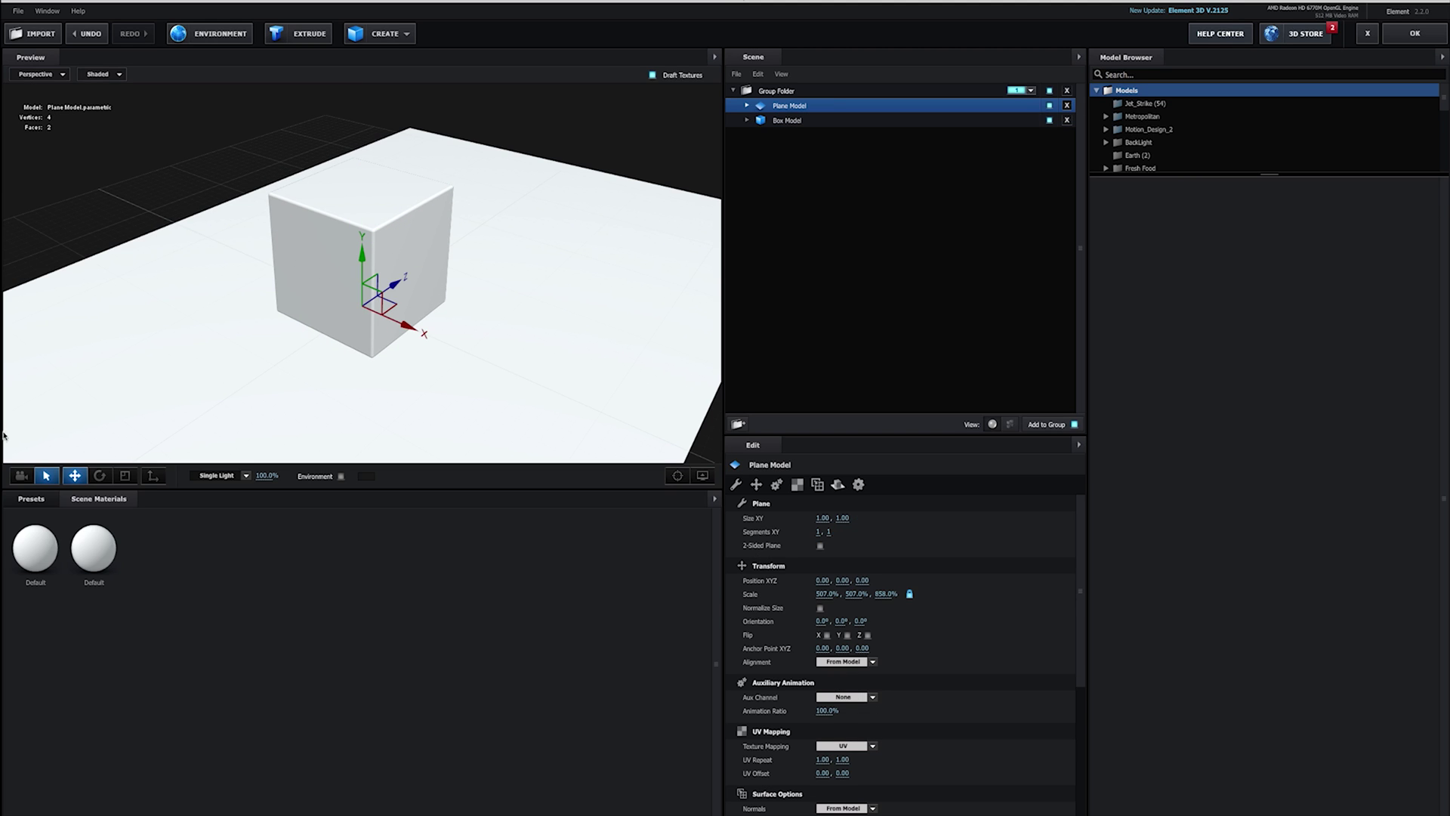
click(21, 475)
drag(527, 320, 491, 320)
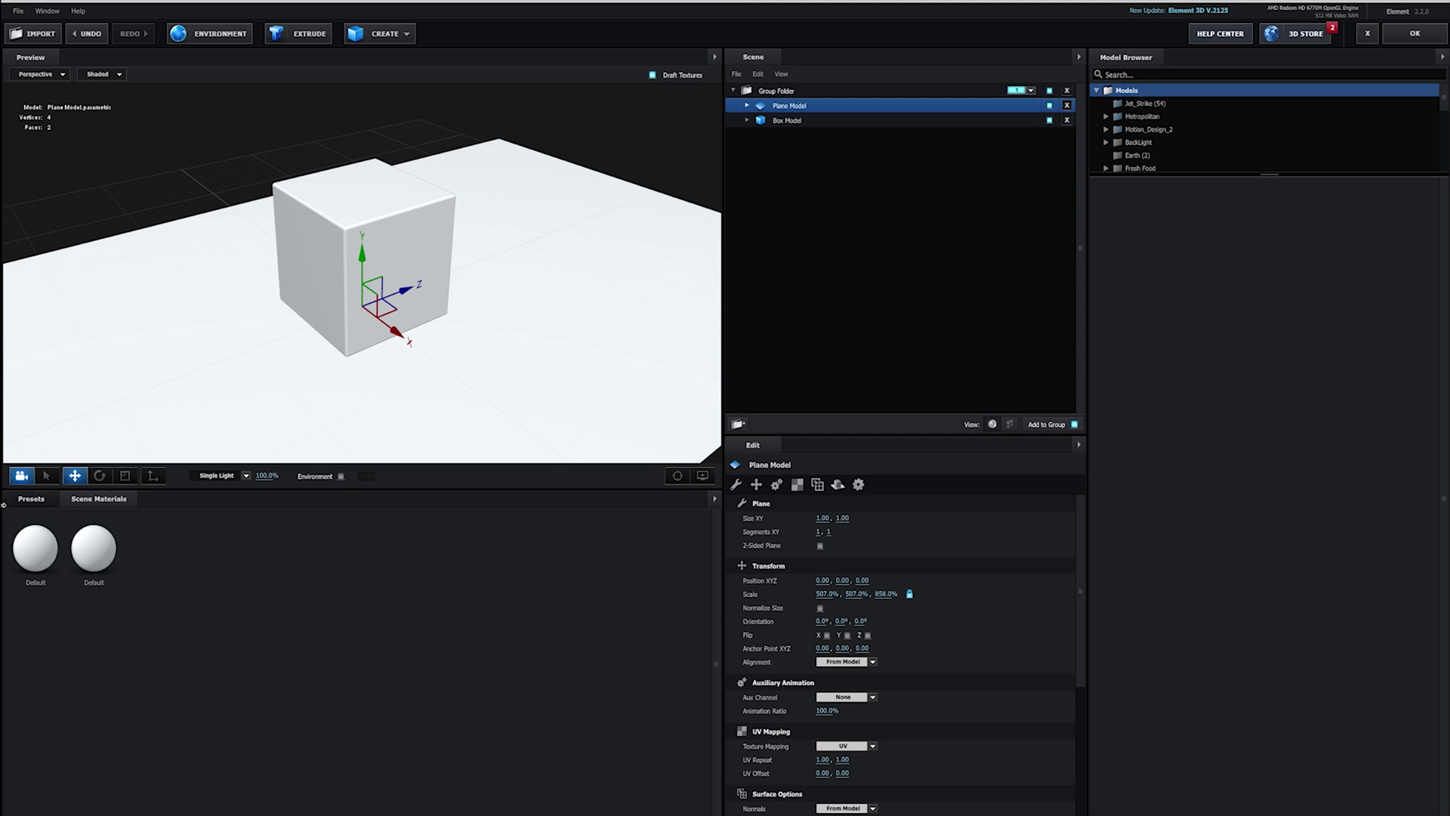
- Show the Materials folder in the material Presets library
click(31, 499)
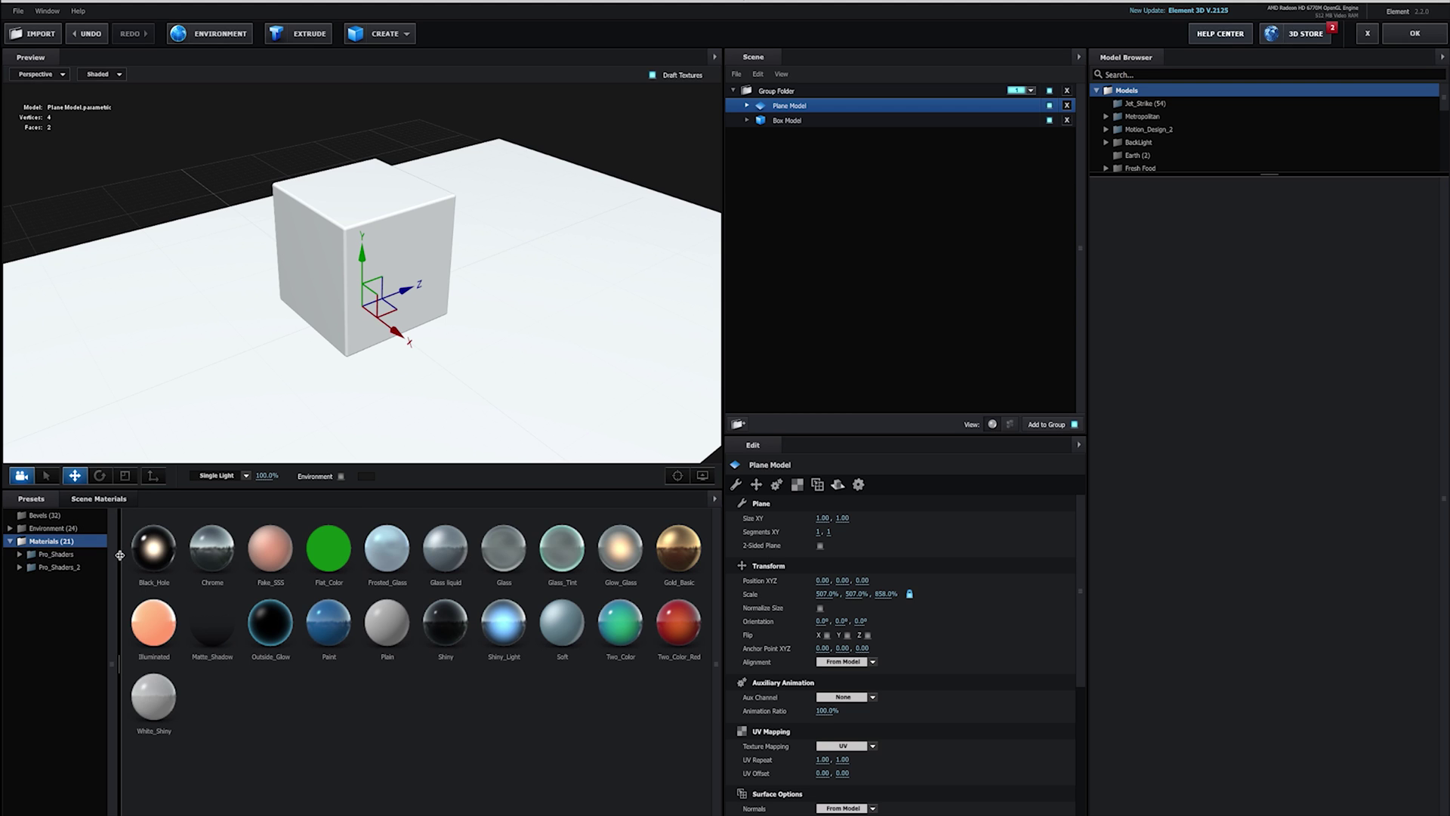
click(20, 543)
click(12, 543)
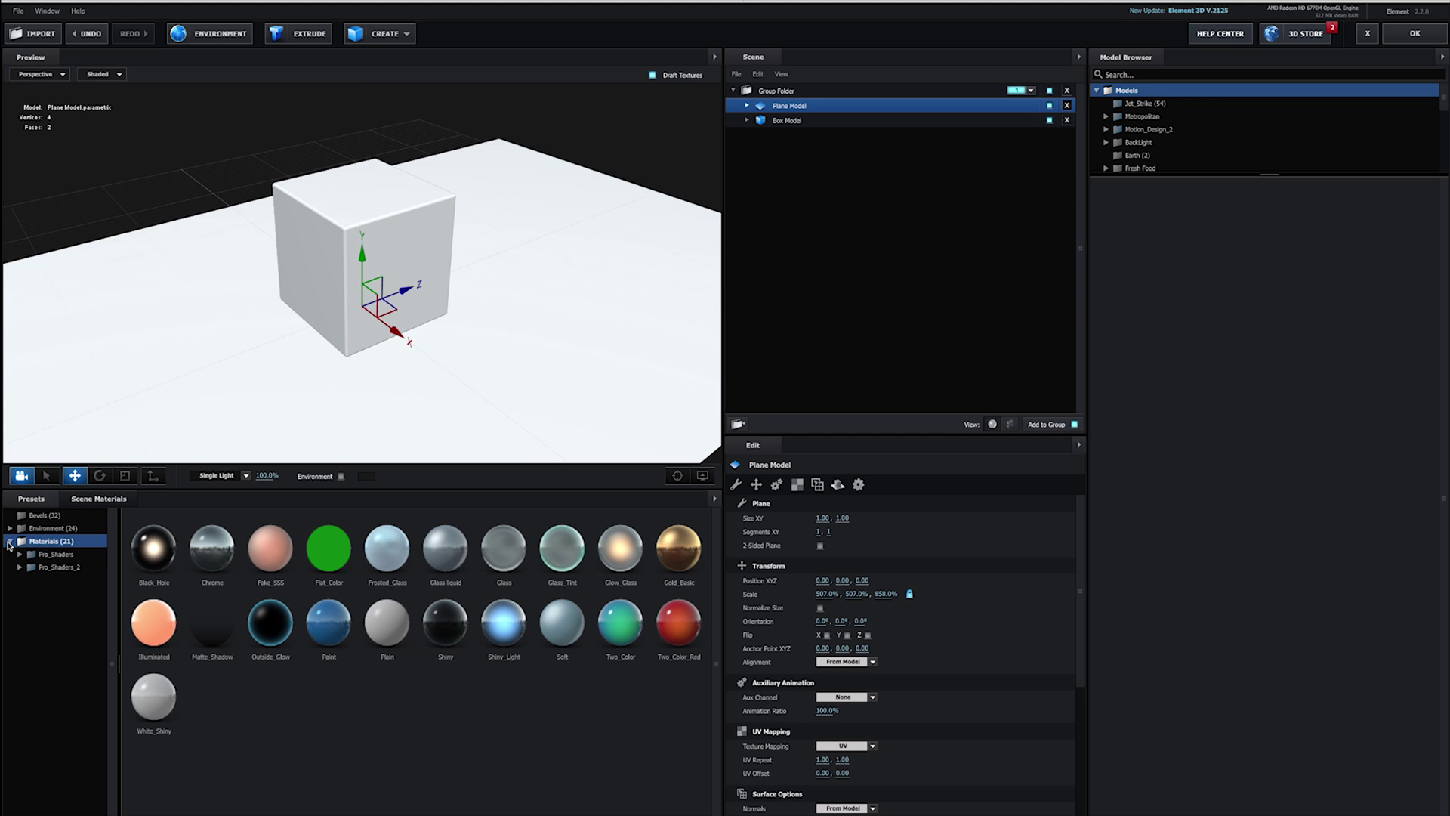
- Browse the Concrete materials in the Pro_Shaders and Pro_Shaders_2 folders
double_click(59, 557)
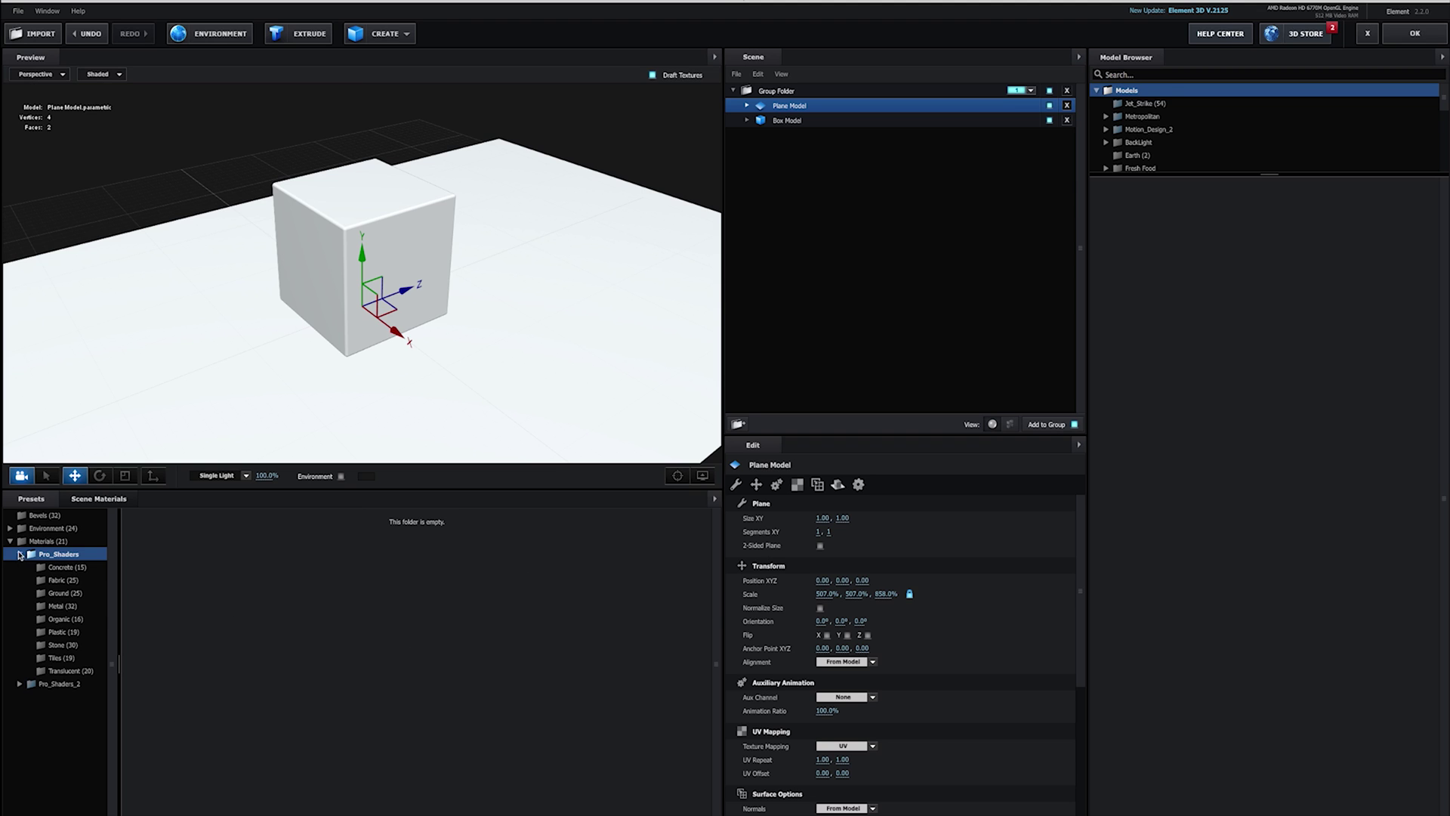
click(19, 555)
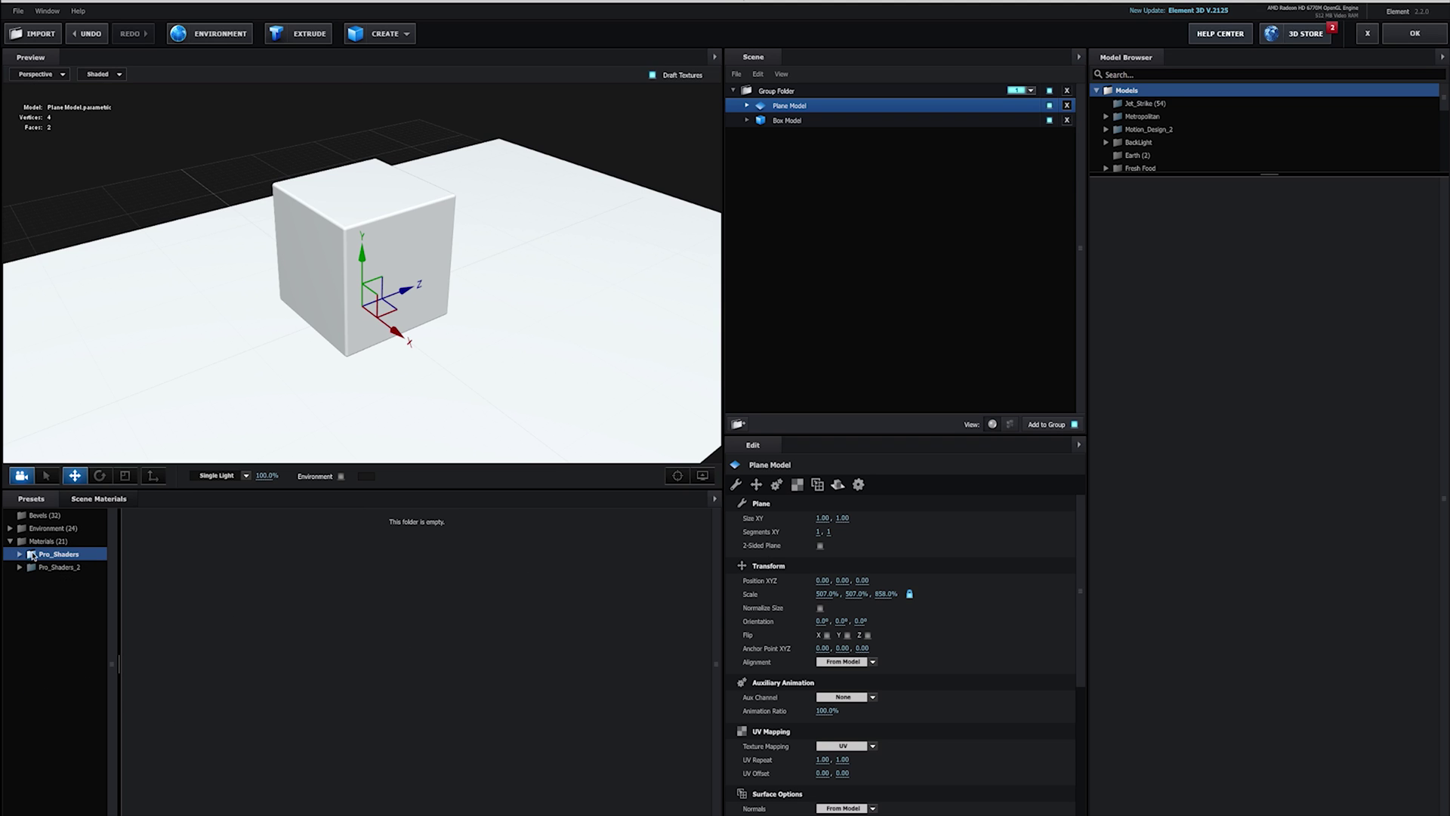
click(21, 568)
click(69, 592)
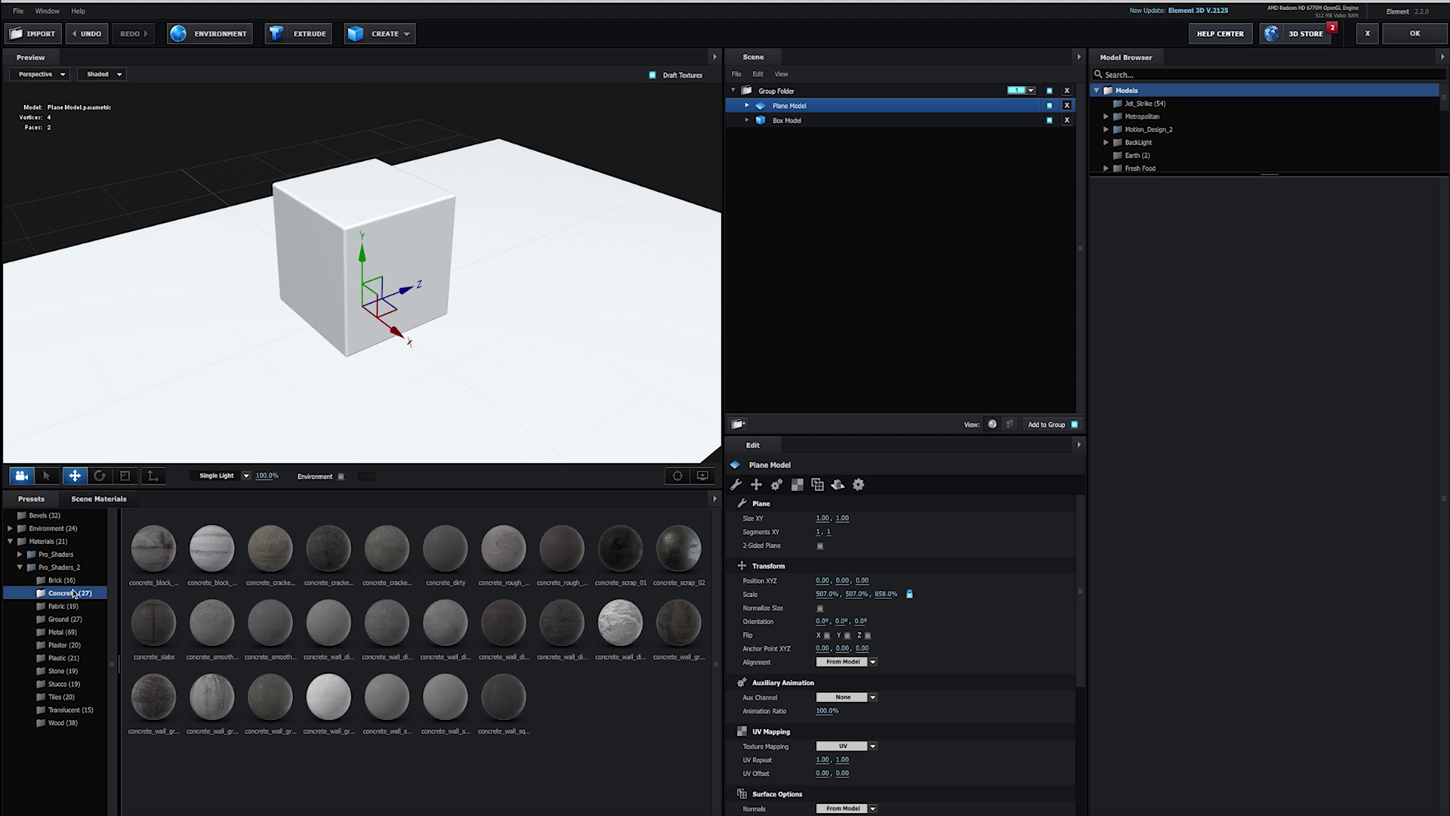
click(20, 569)
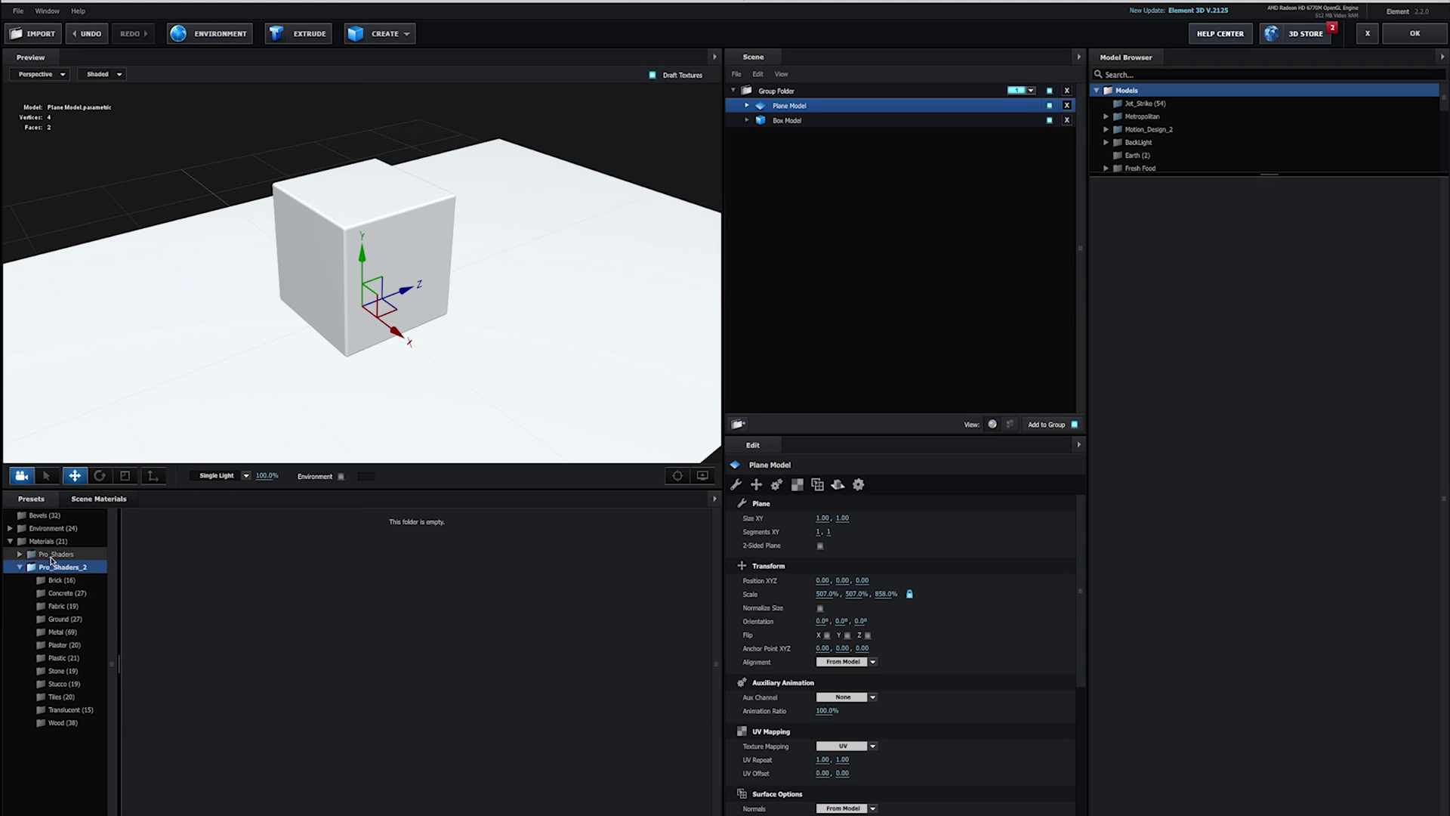
click(21, 567)
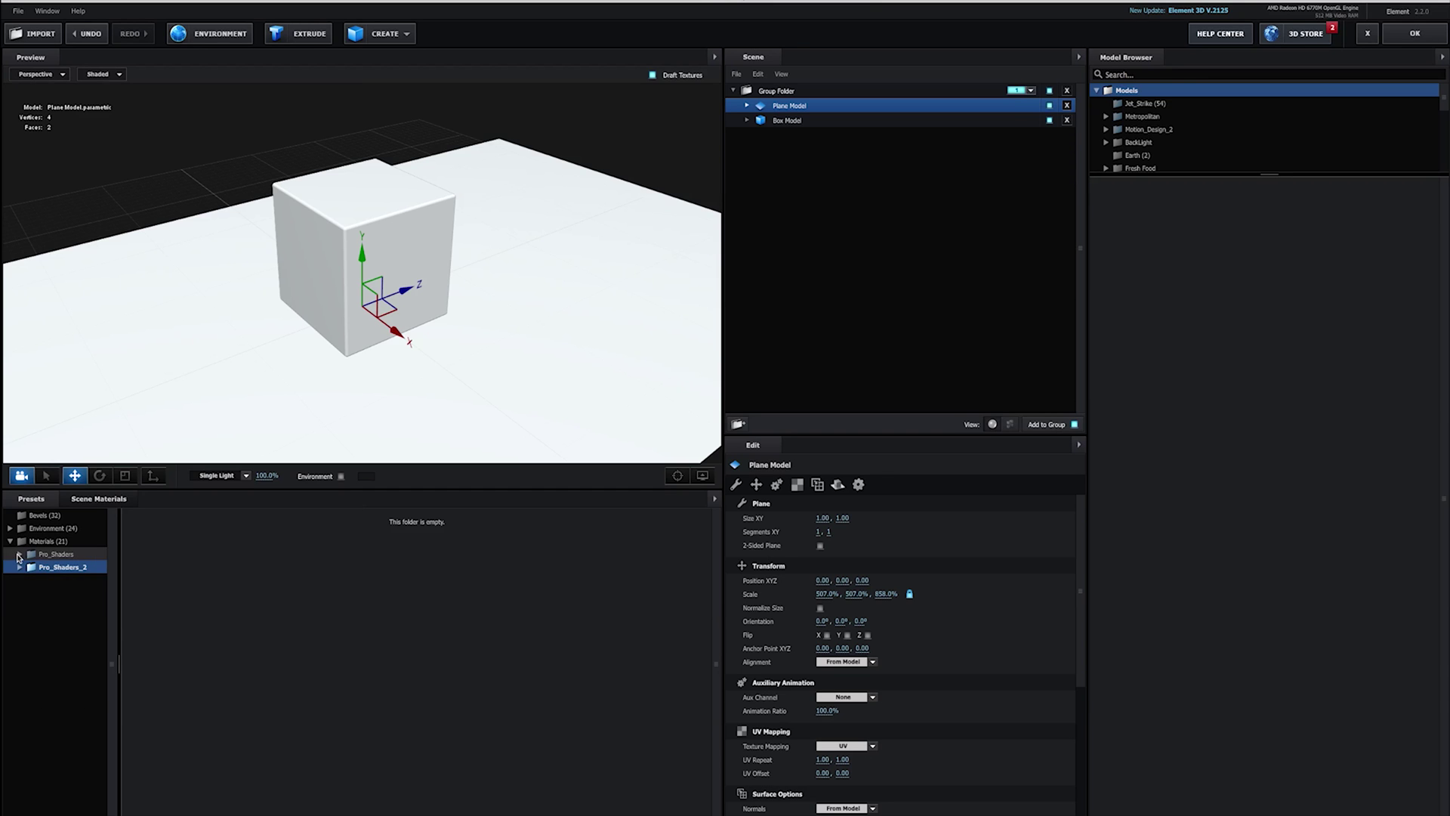
click(19, 556)
click(27, 565)
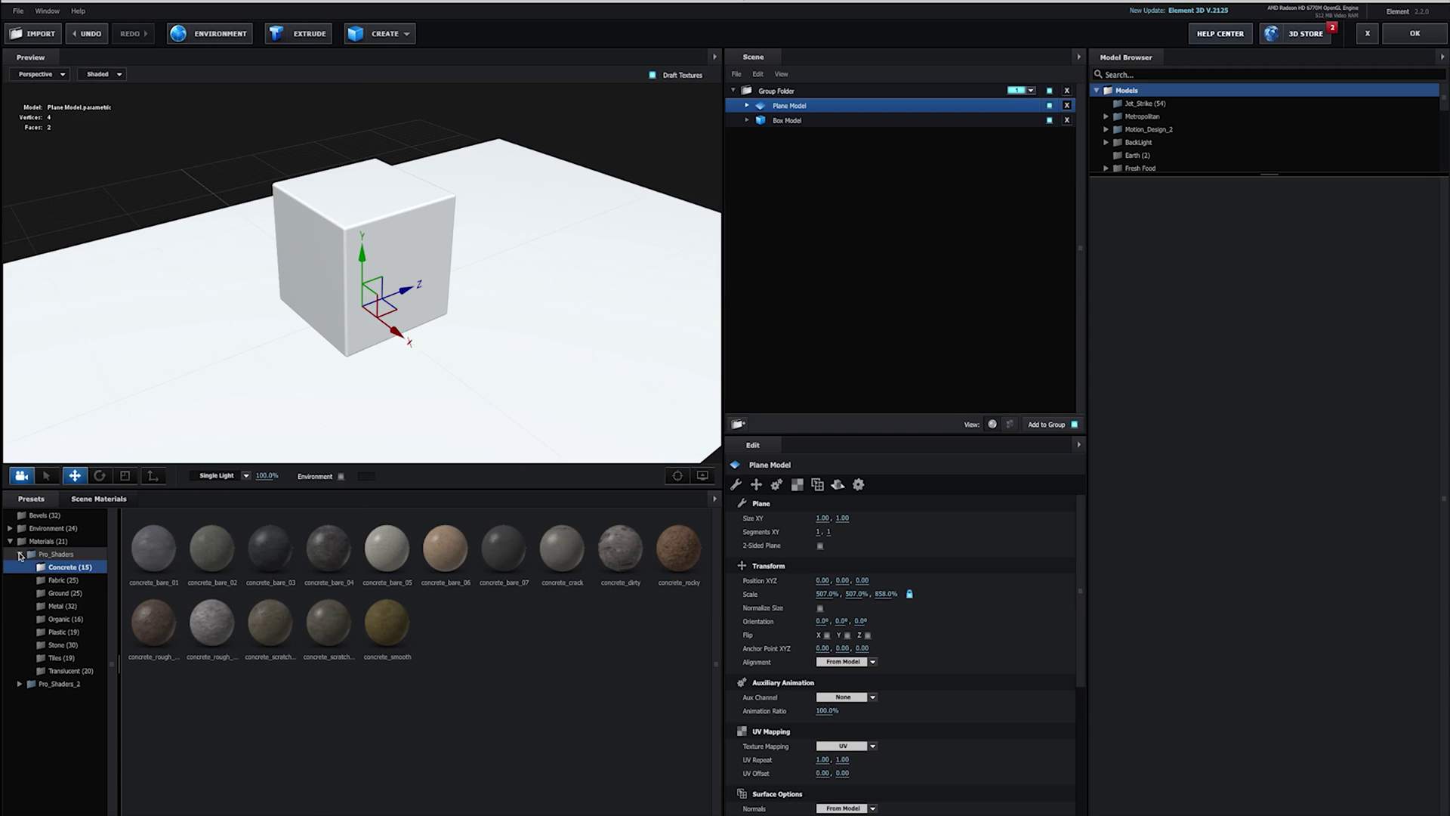
- Return to the basic Materials (21) collection with Chrome, Glass and Gold_Basic
click(20, 556)
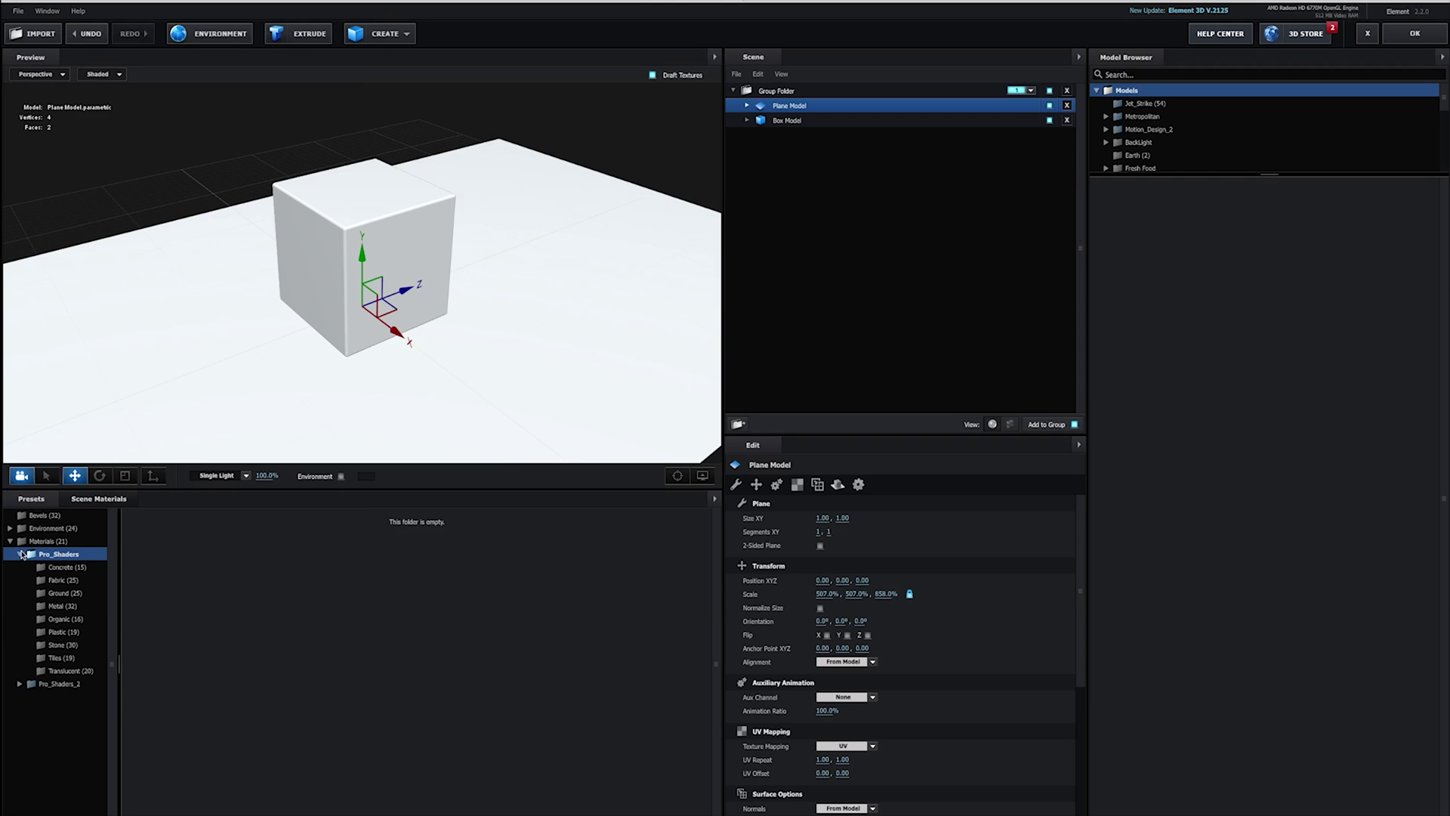
click(21, 555)
click(42, 541)
click(10, 544)
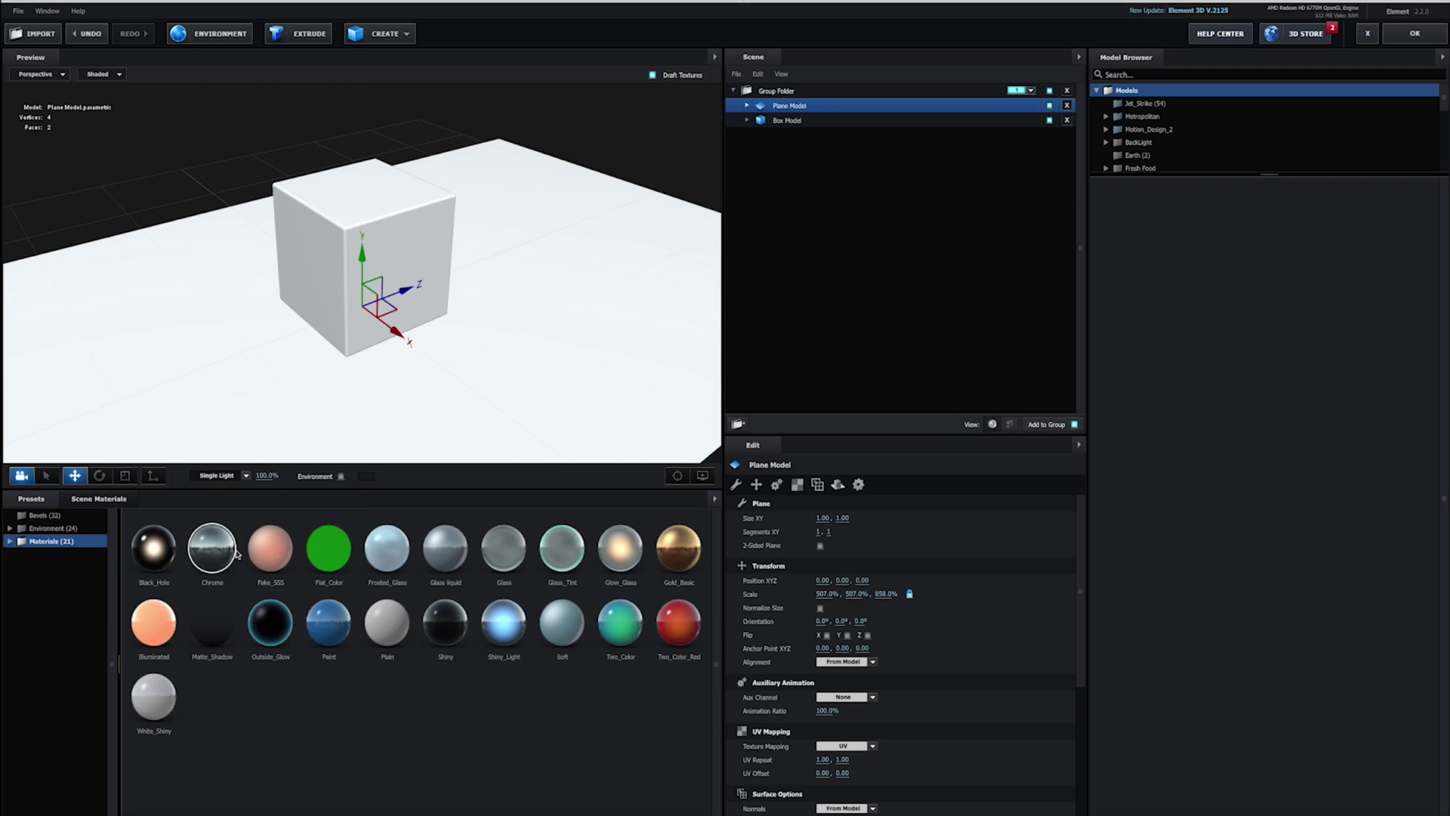
- Try the Chrome and Gold_Basic presets on the box in the preview
drag(226, 559, 460, 417)
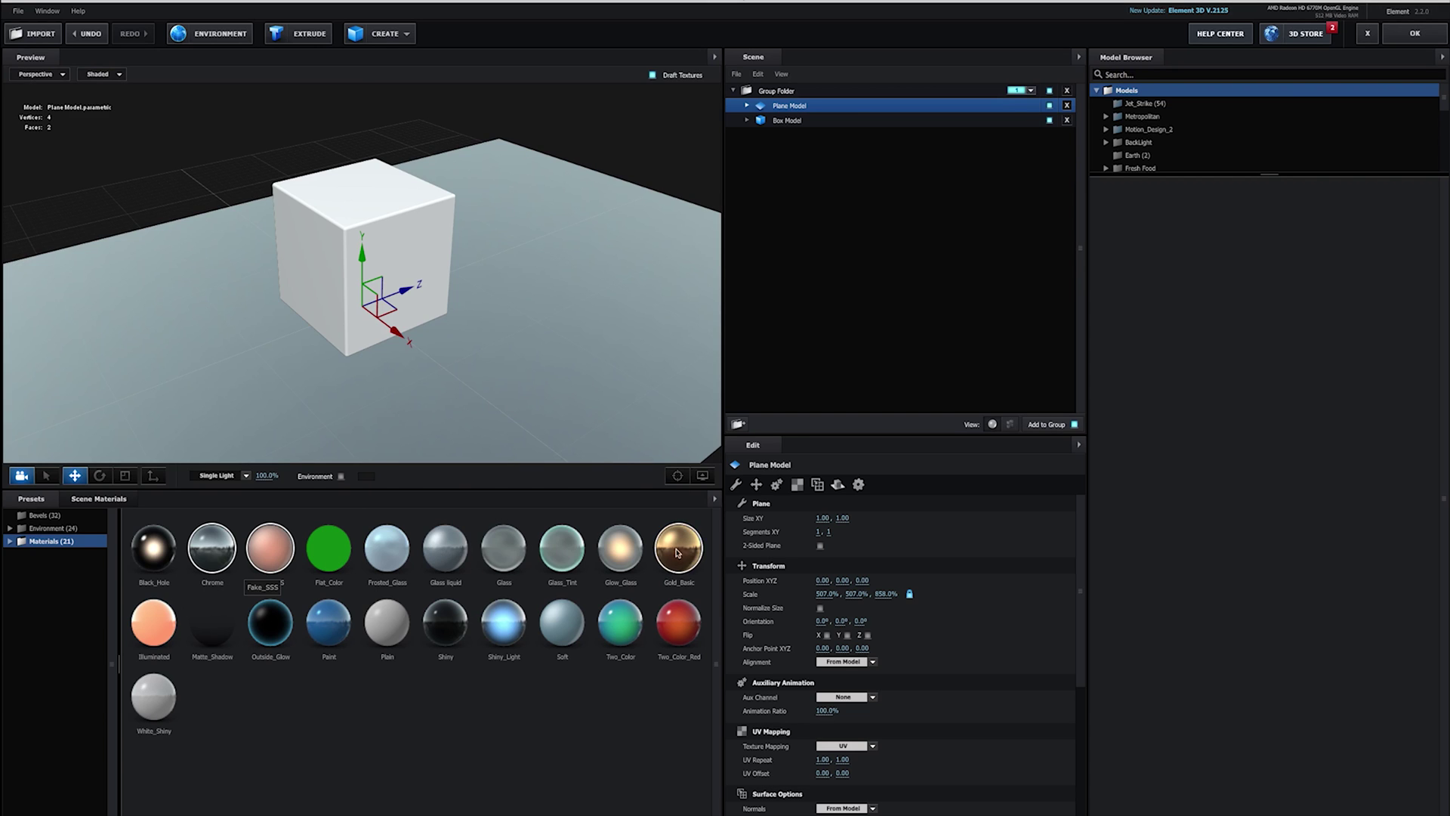
drag(678, 547, 402, 239)
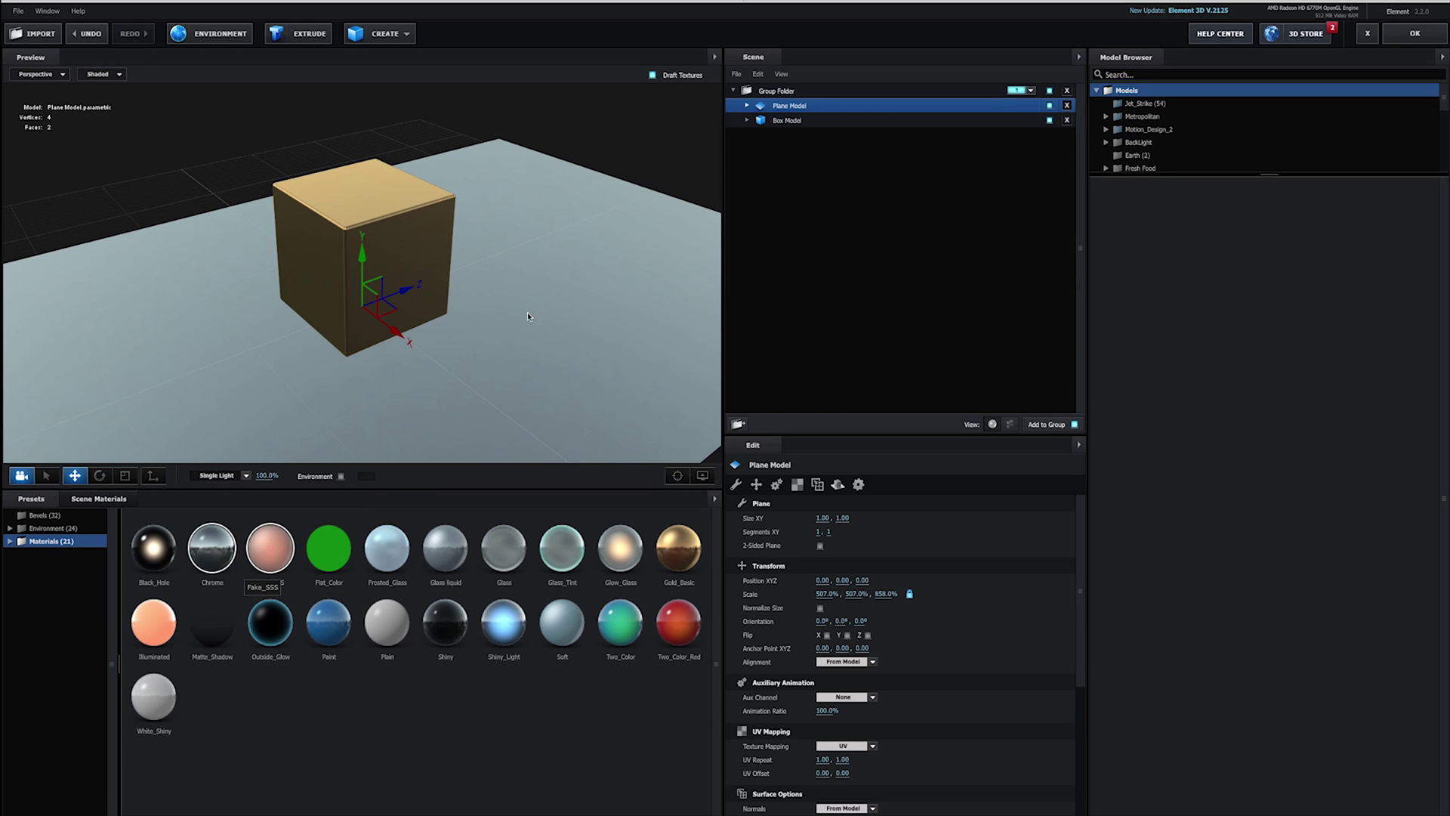
drag(539, 346, 472, 326)
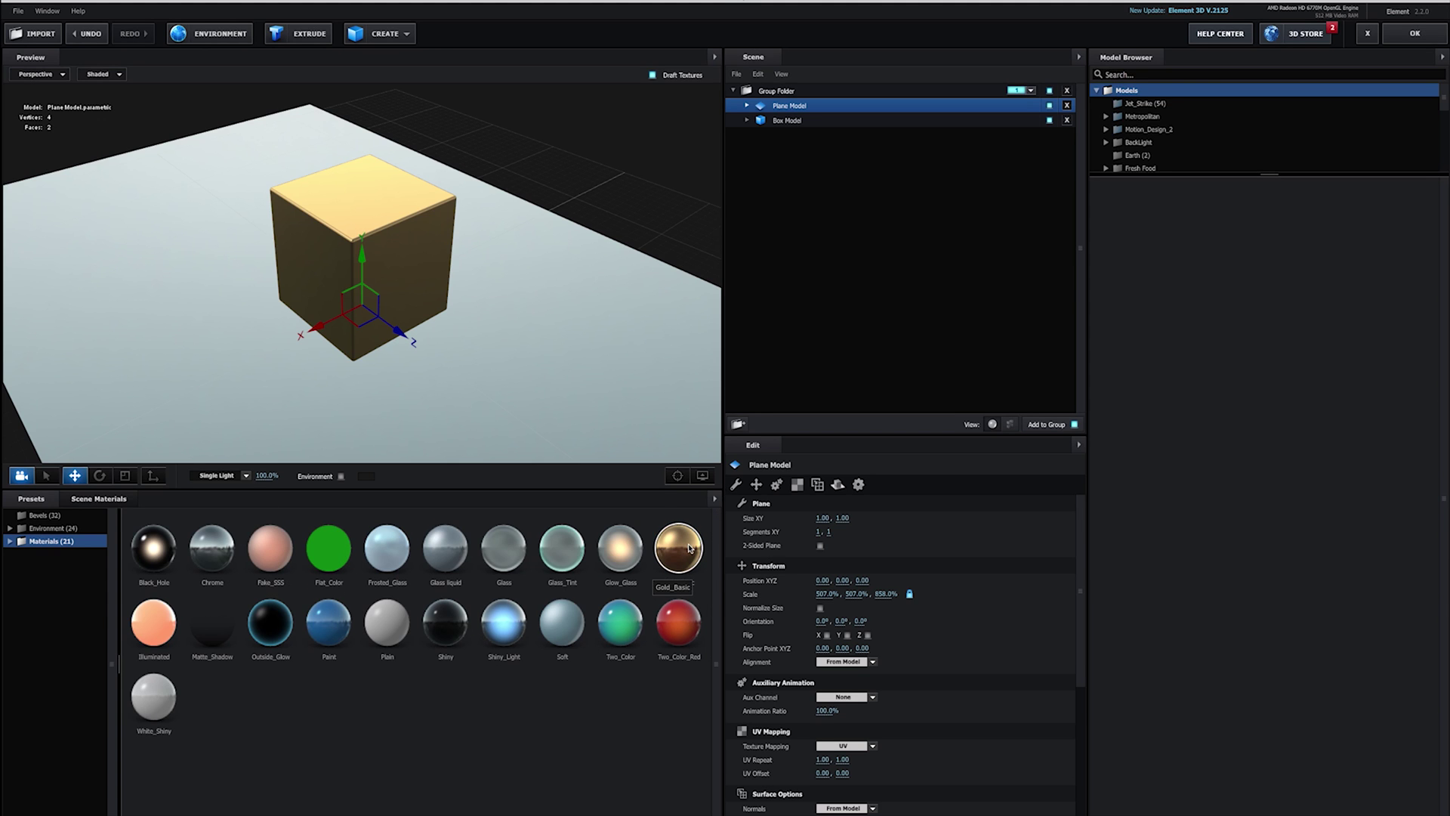
- Apply Gold_Basic to the plane floor and Chrome to the box
drag(689, 550, 641, 403)
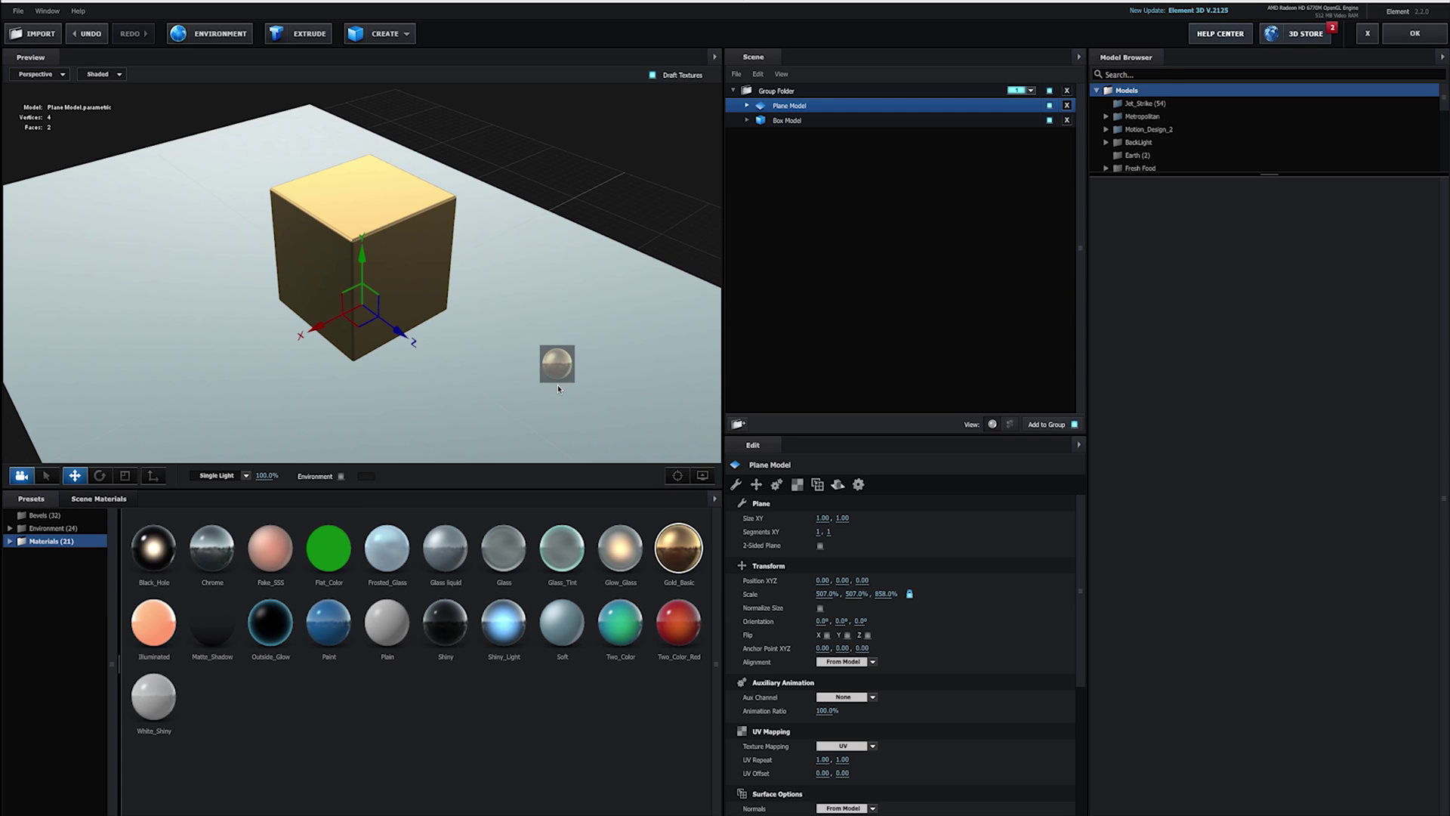
drag(557, 388, 558, 388)
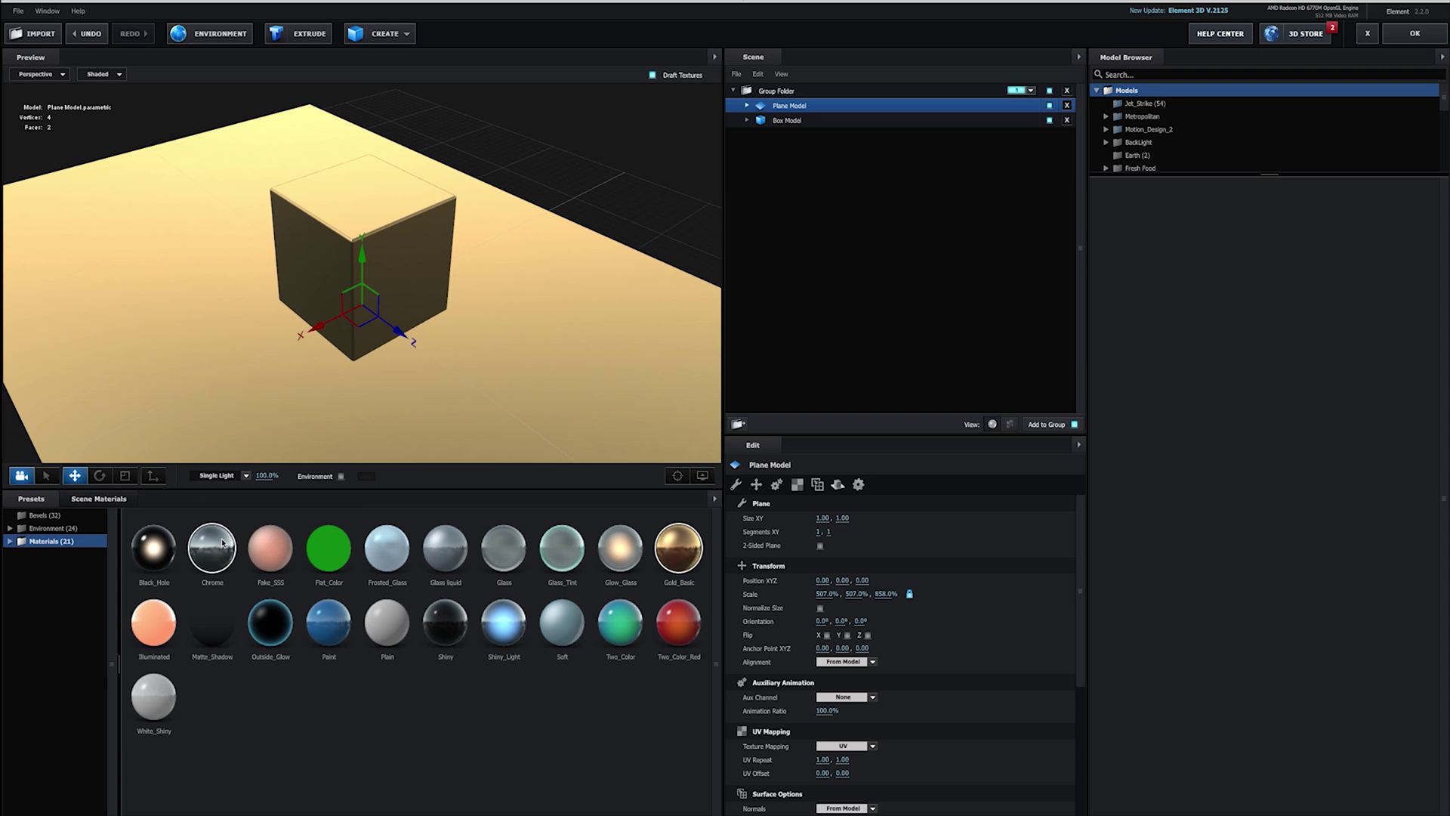
drag(223, 542, 338, 215)
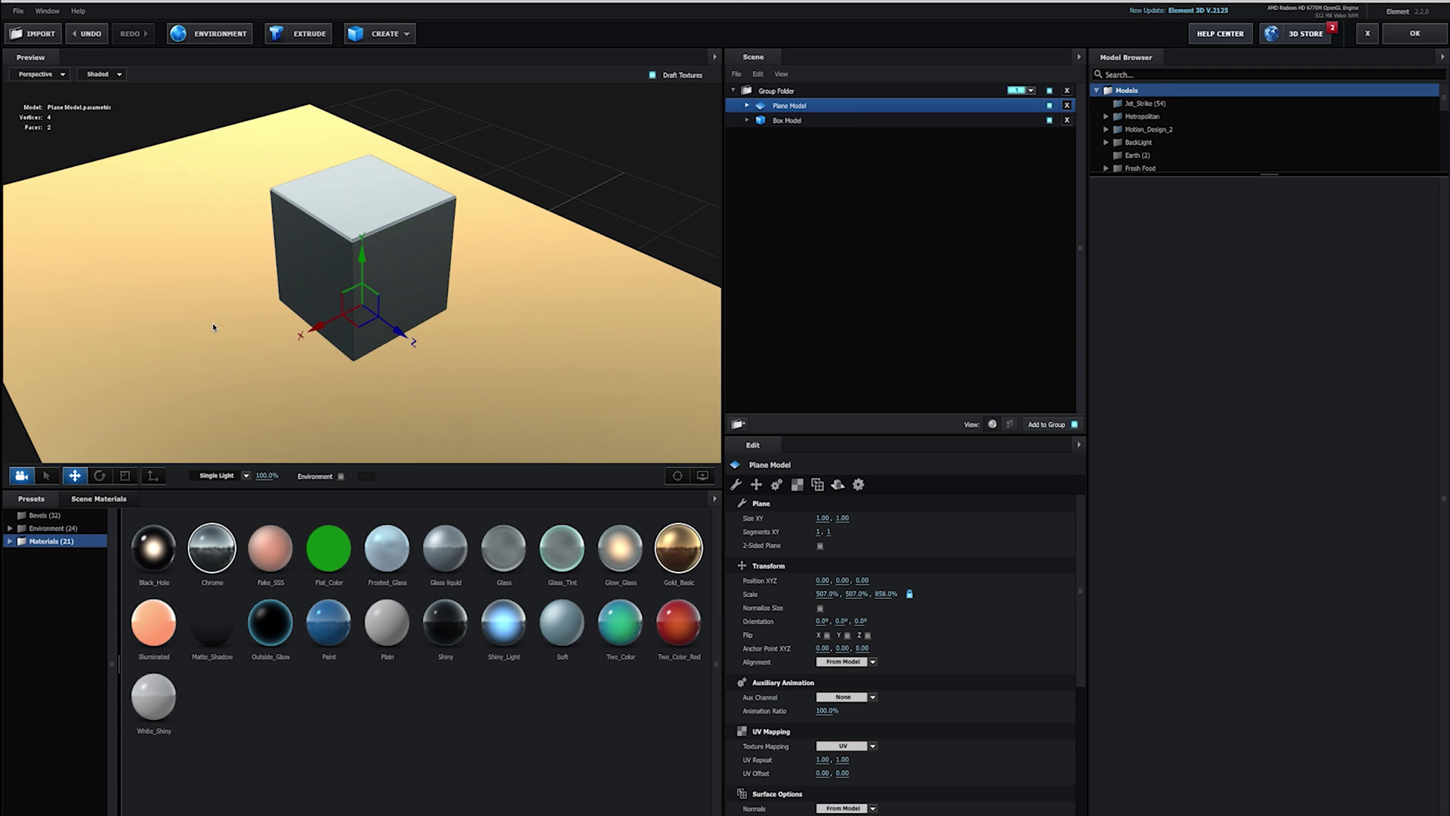
mouse_move(213, 327)
mouse_down()
mouse_move(261, 321)
mouse_move(302, 284)
mouse_move(273, 308)
mouse_move(205, 315)
mouse_up()
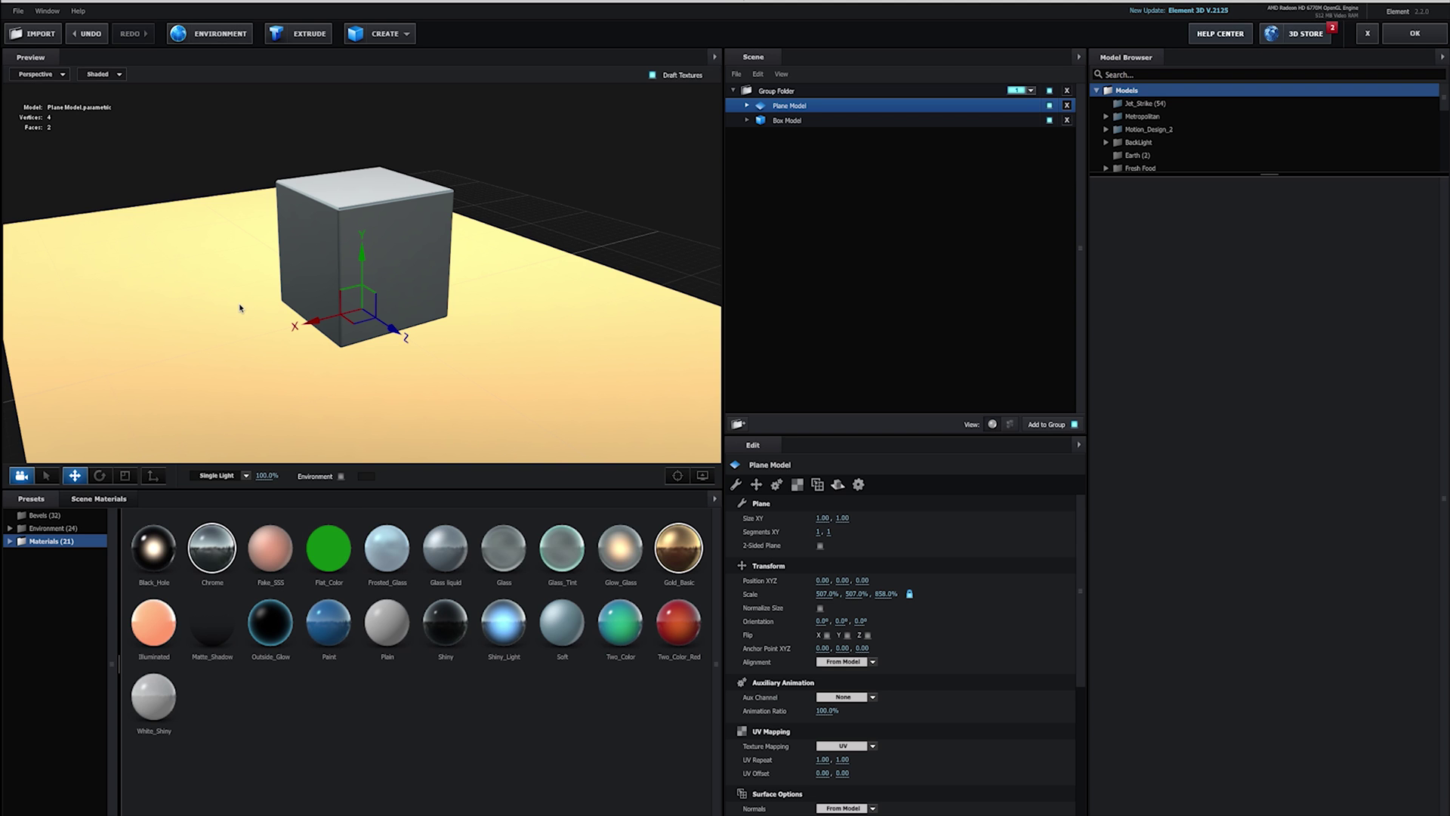
drag(224, 288, 253, 288)
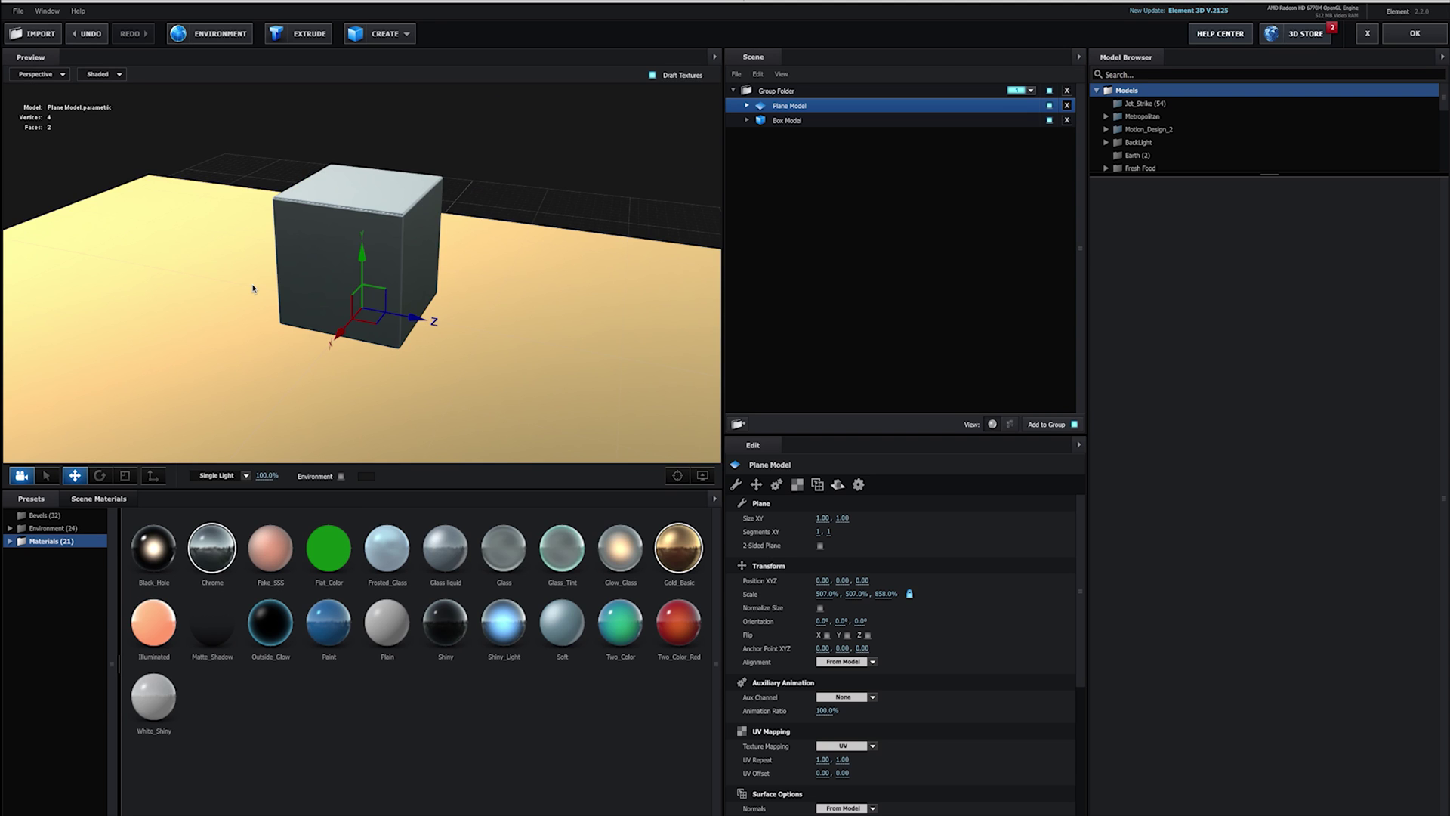
- Select the Box Model and Plane Model in the Scene panel to check their properties
click(787, 121)
key(Up)
click(795, 123)
click(795, 122)
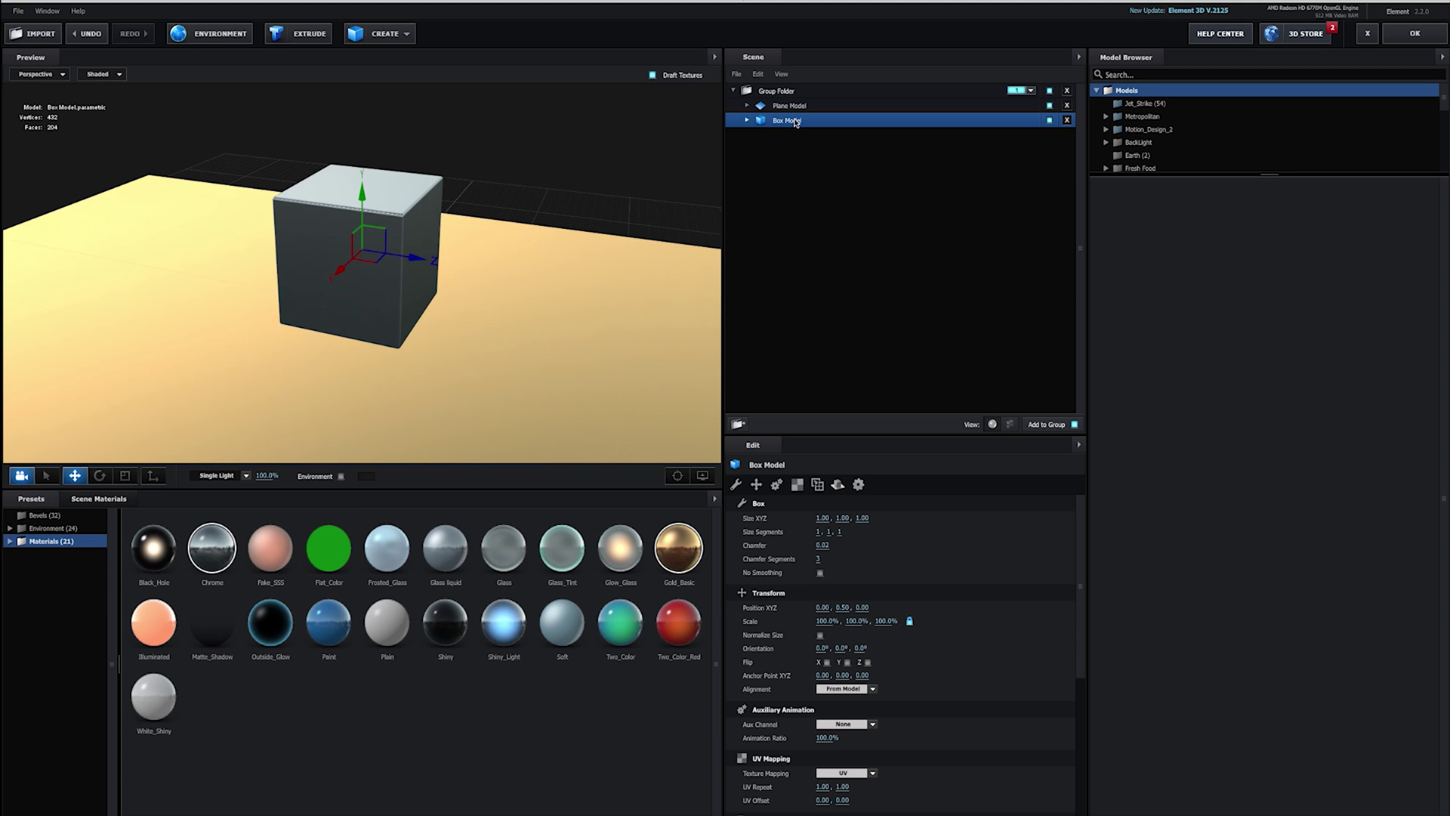
click(780, 108)
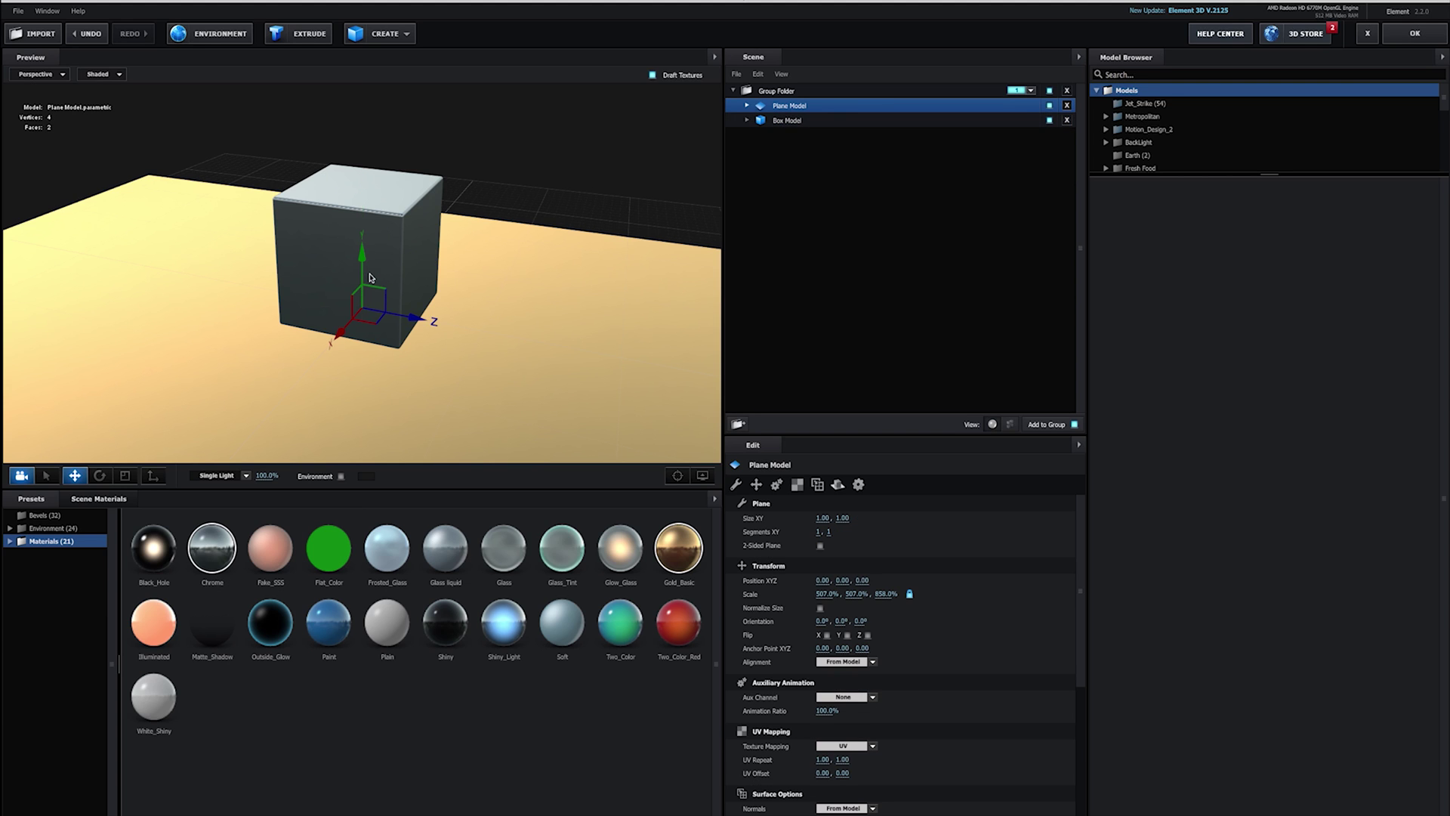
click(798, 121)
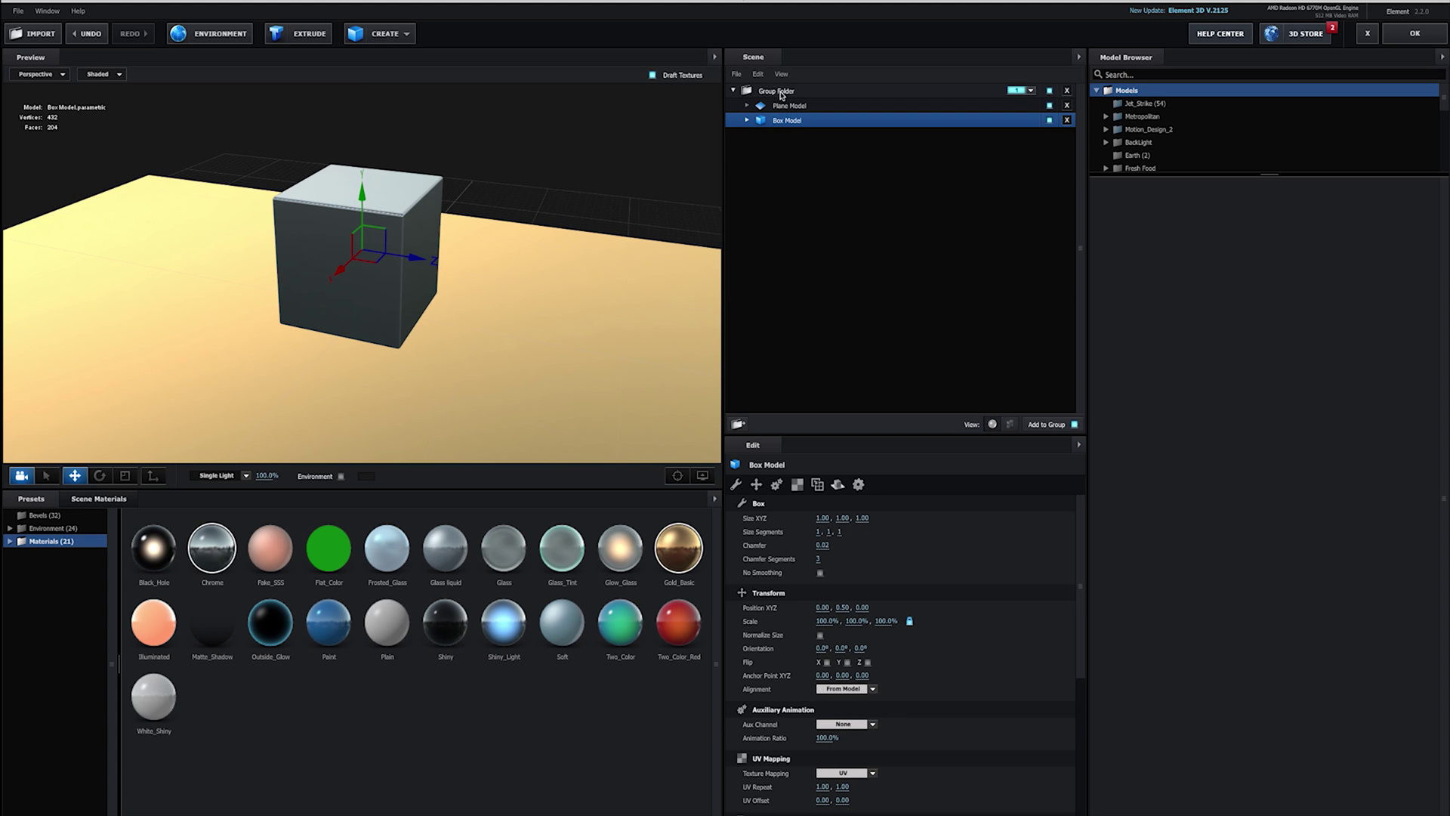
- Collapse the Group Folder so its Plane Model and Box Model are hidden
double_click(780, 92)
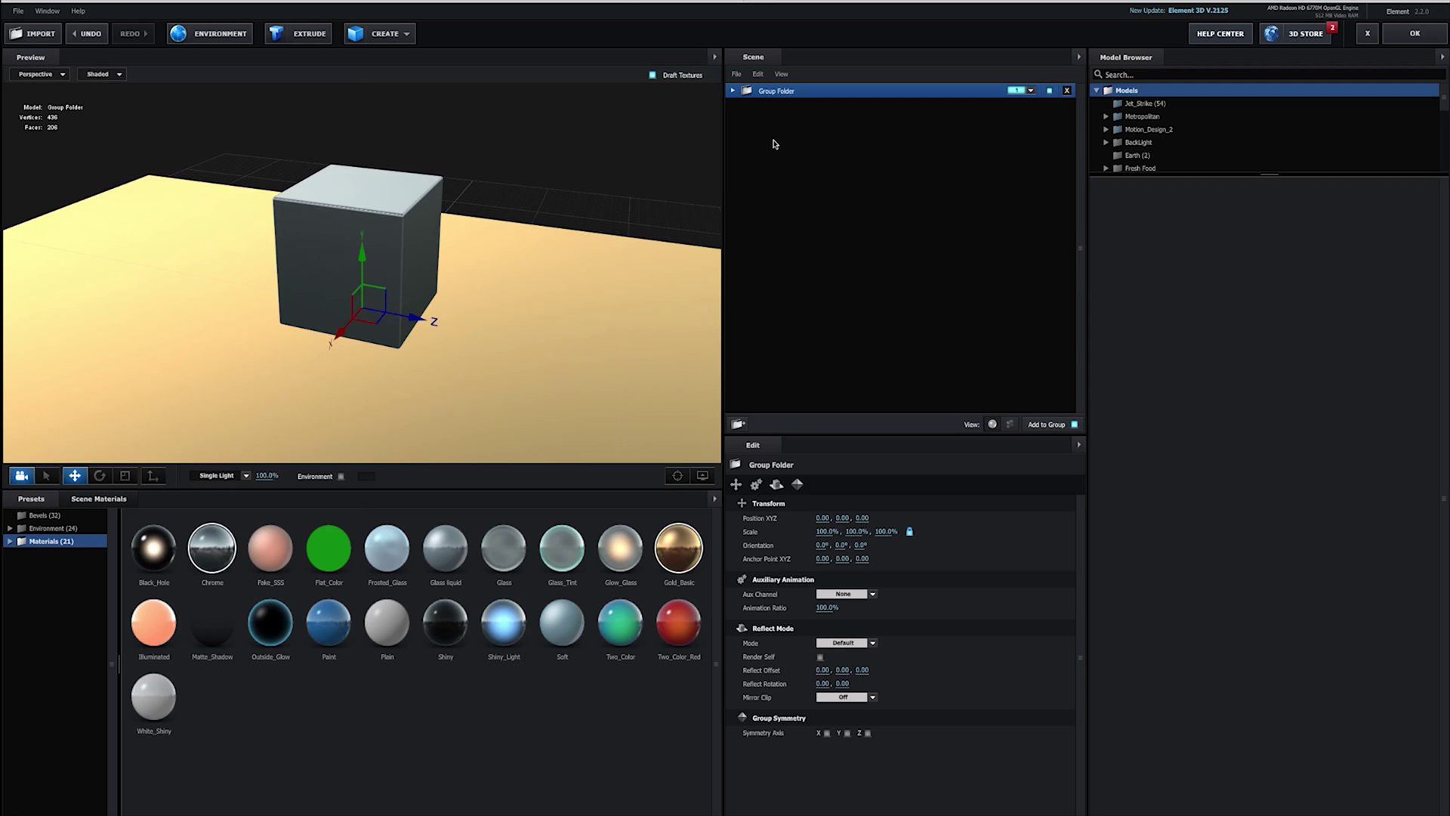
click(733, 91)
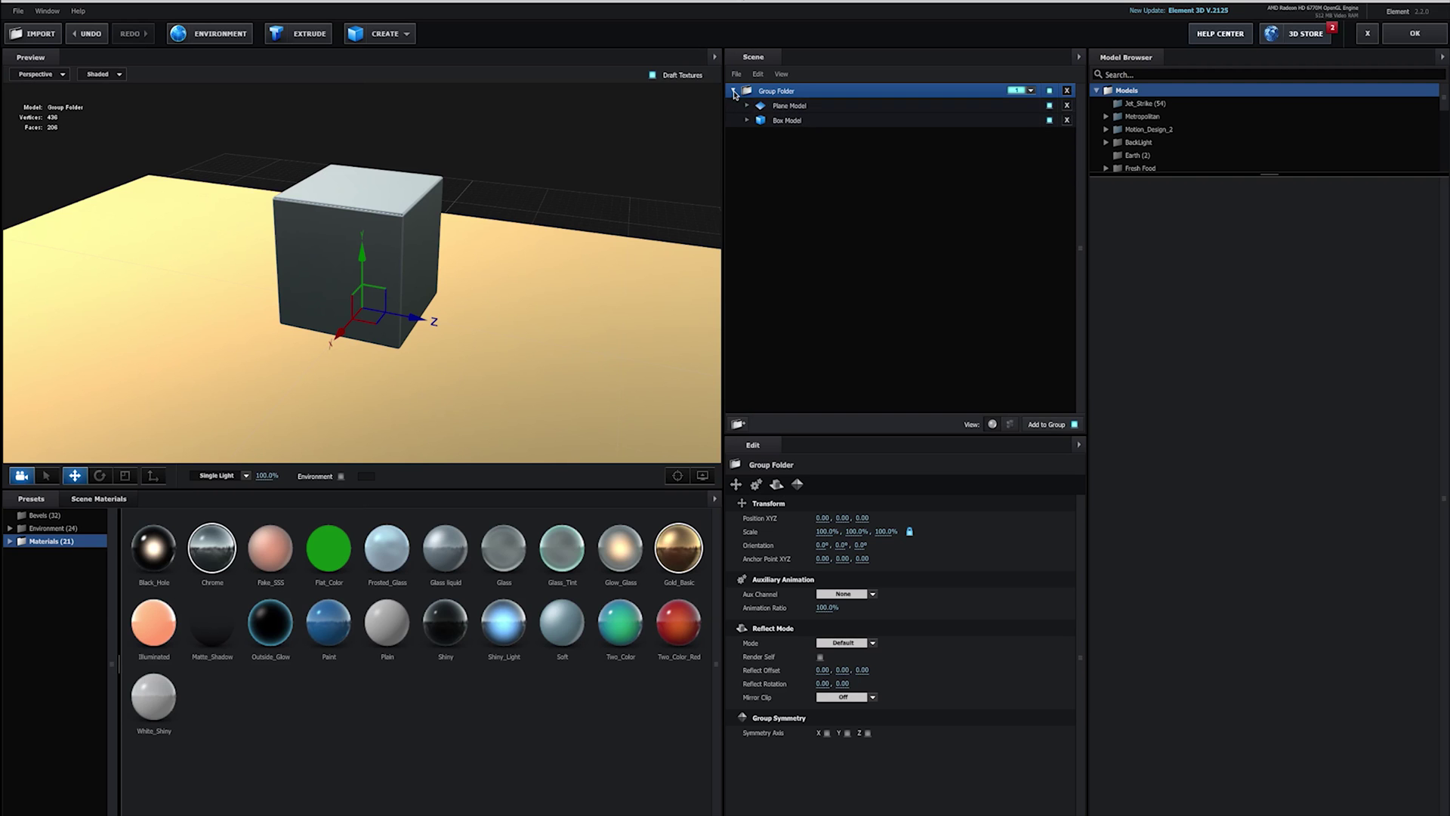
click(733, 91)
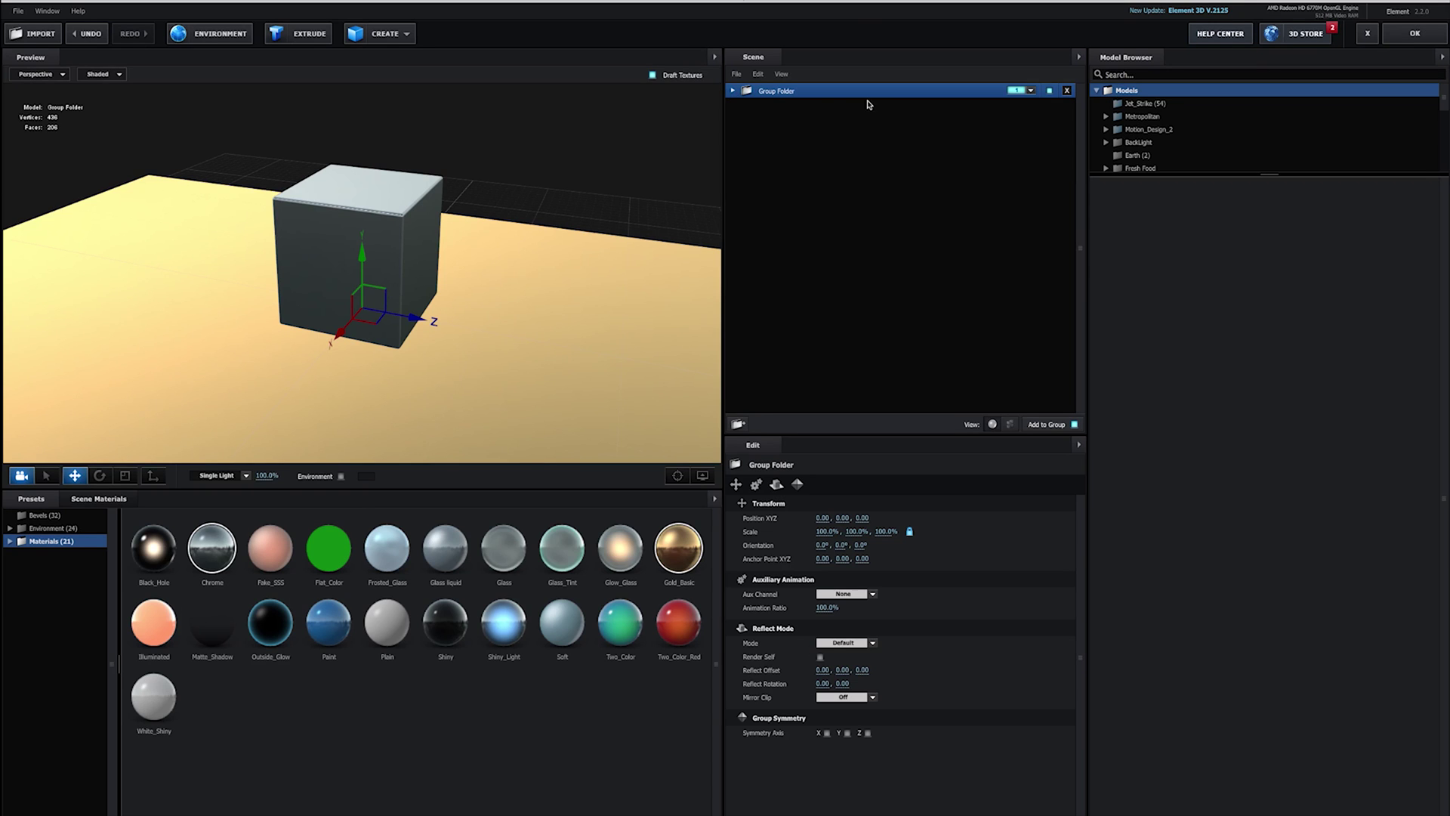
- Create a new sub-folder in the Group Folder and move the Plane Model and Box Model into it
click(739, 425)
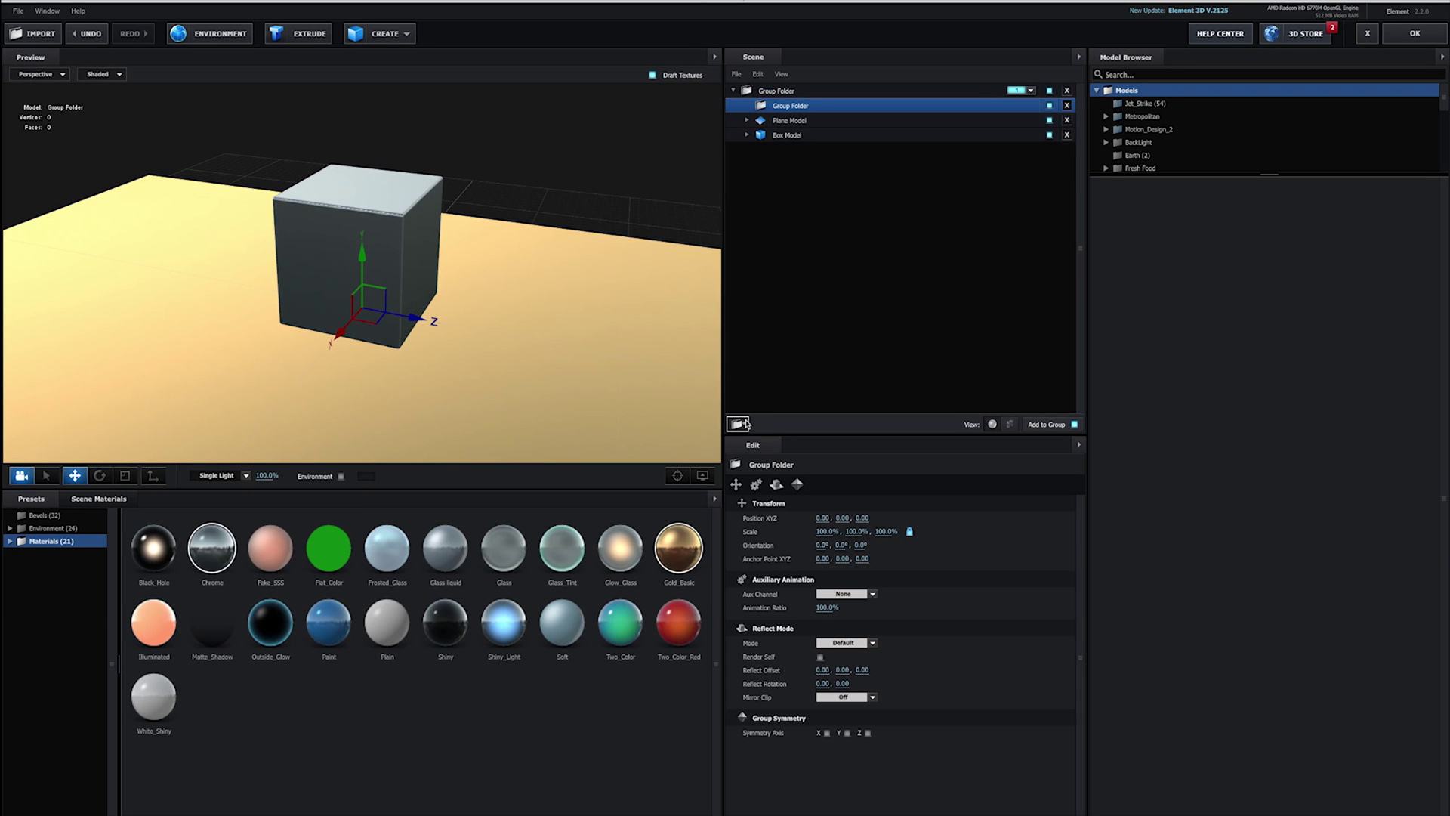
key(ctrl+z)
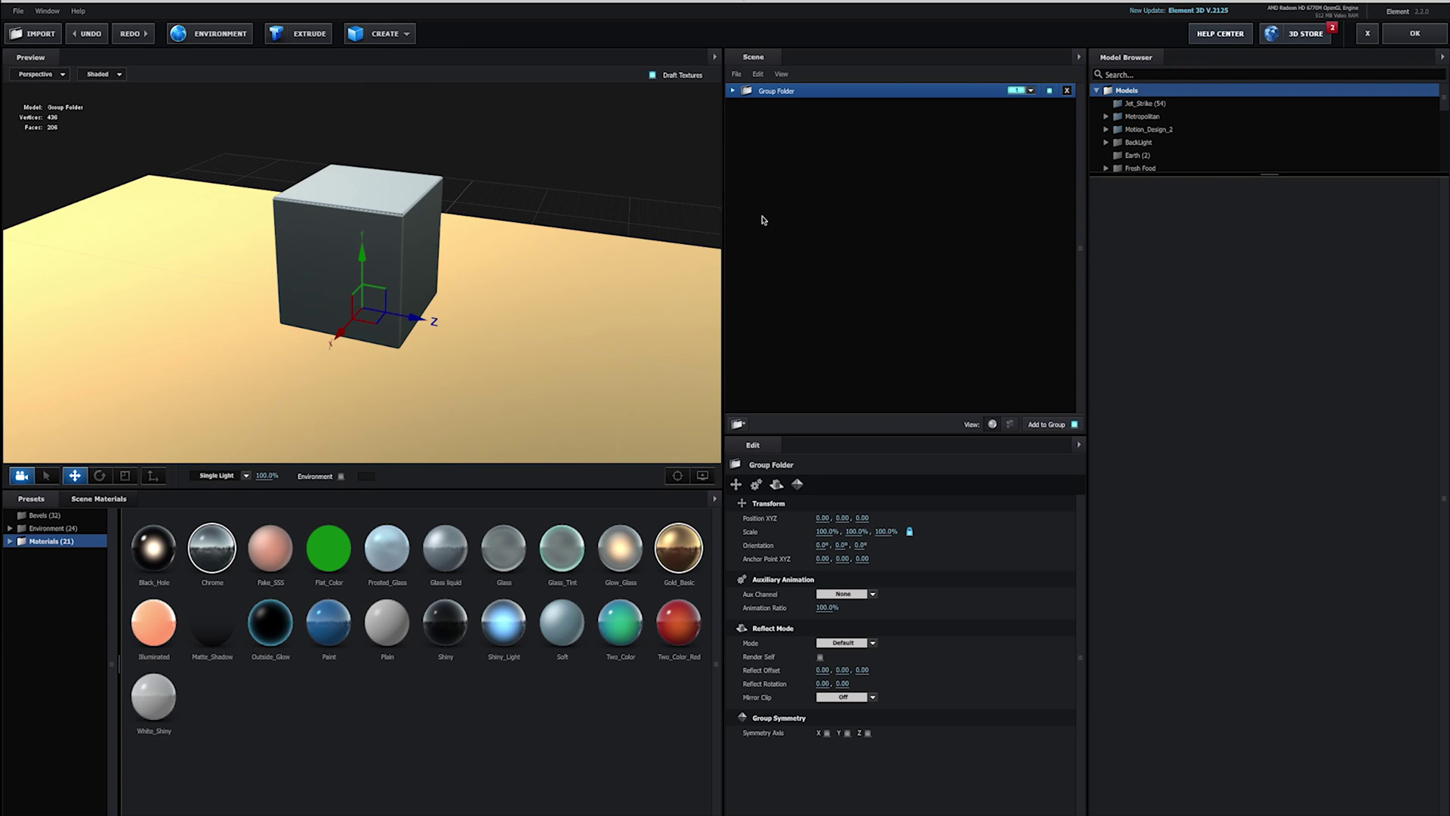
click(738, 426)
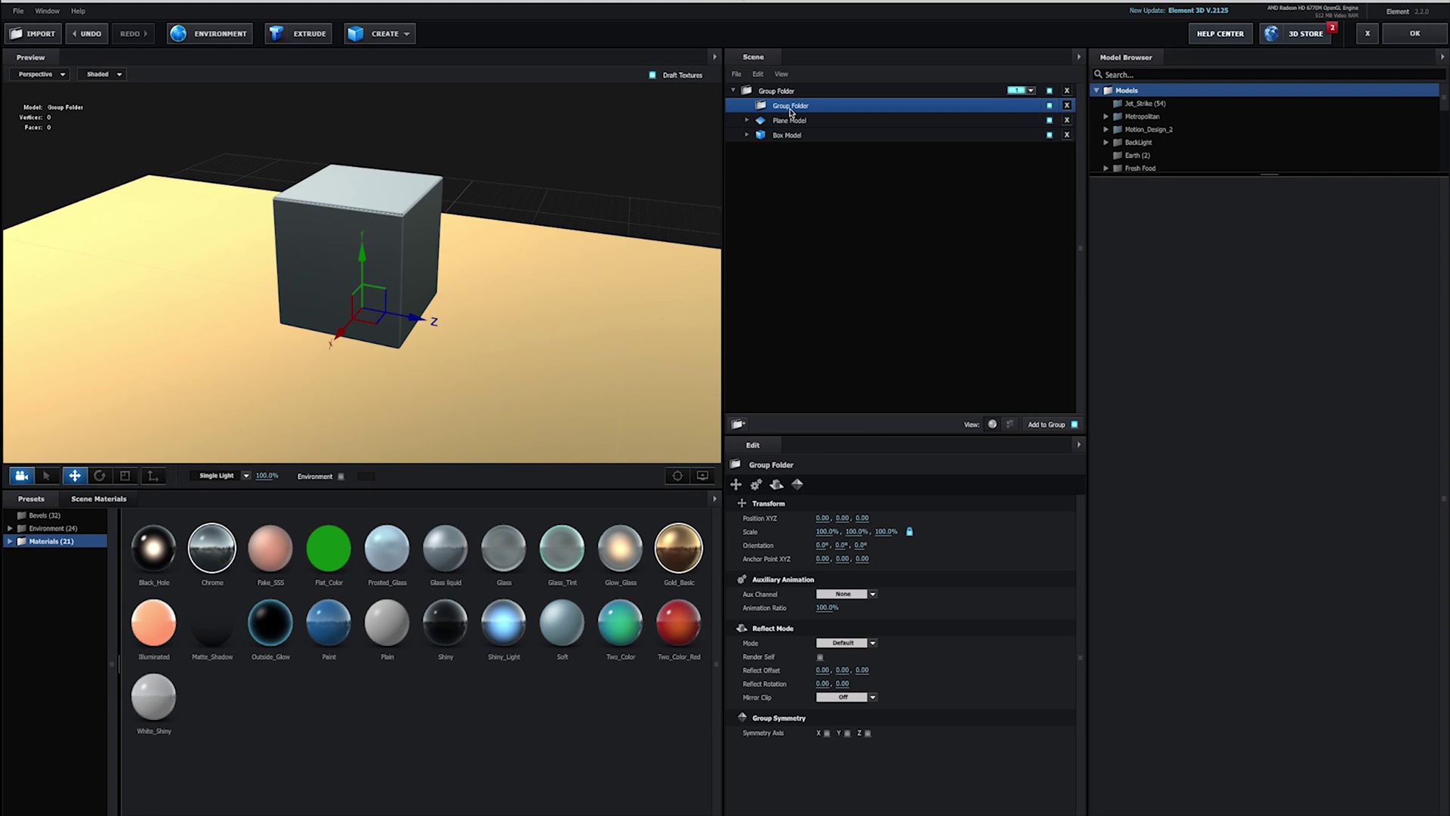
mouse_move(791, 122)
mouse_down()
mouse_move(793, 106)
mouse_move(786, 139)
mouse_move(785, 110)
mouse_up()
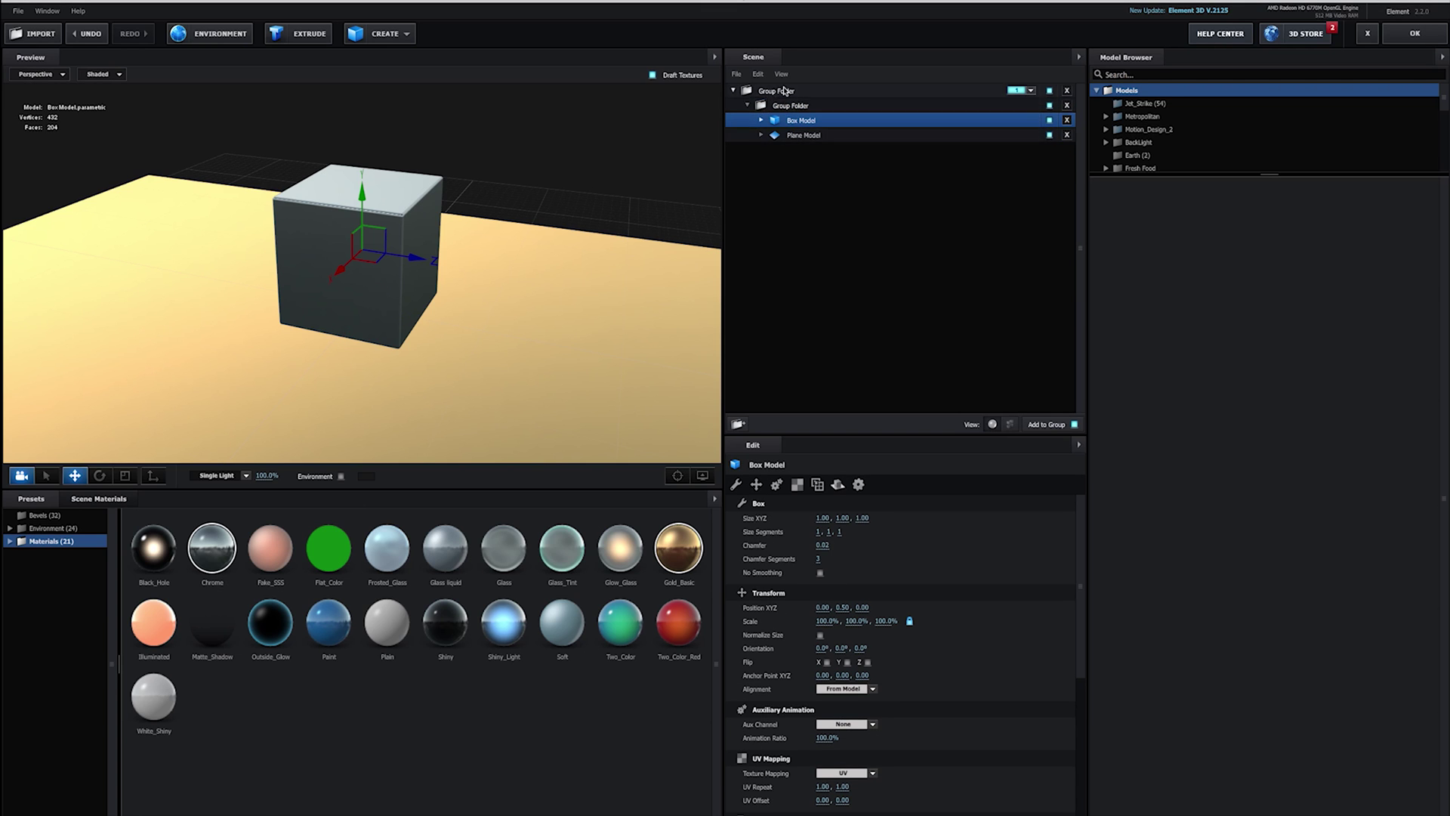
click(806, 136)
drag(804, 140, 803, 124)
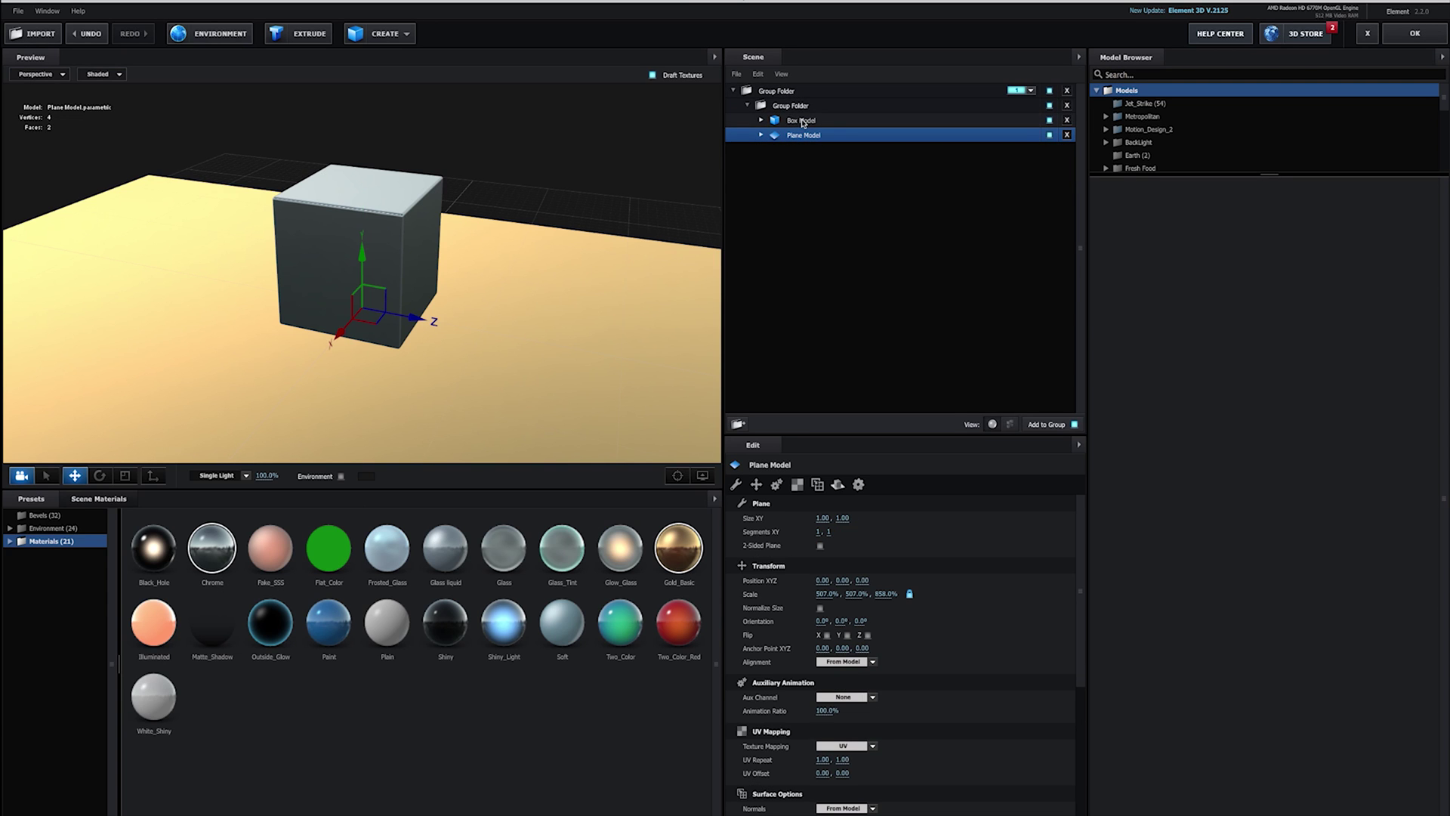
click(803, 124)
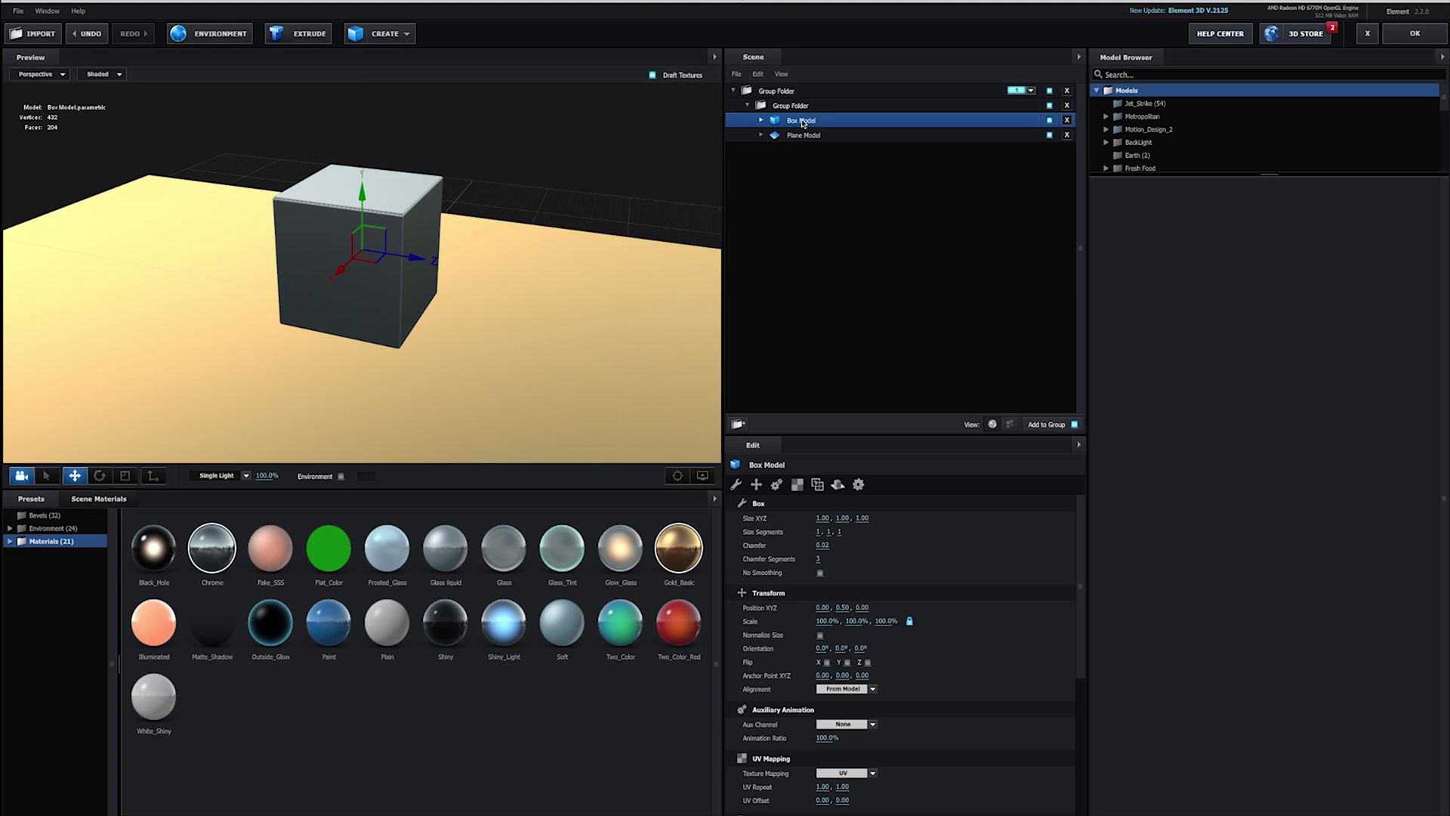
- Rename the sub-folder to 'Box and plane' and collapse it
click(794, 108)
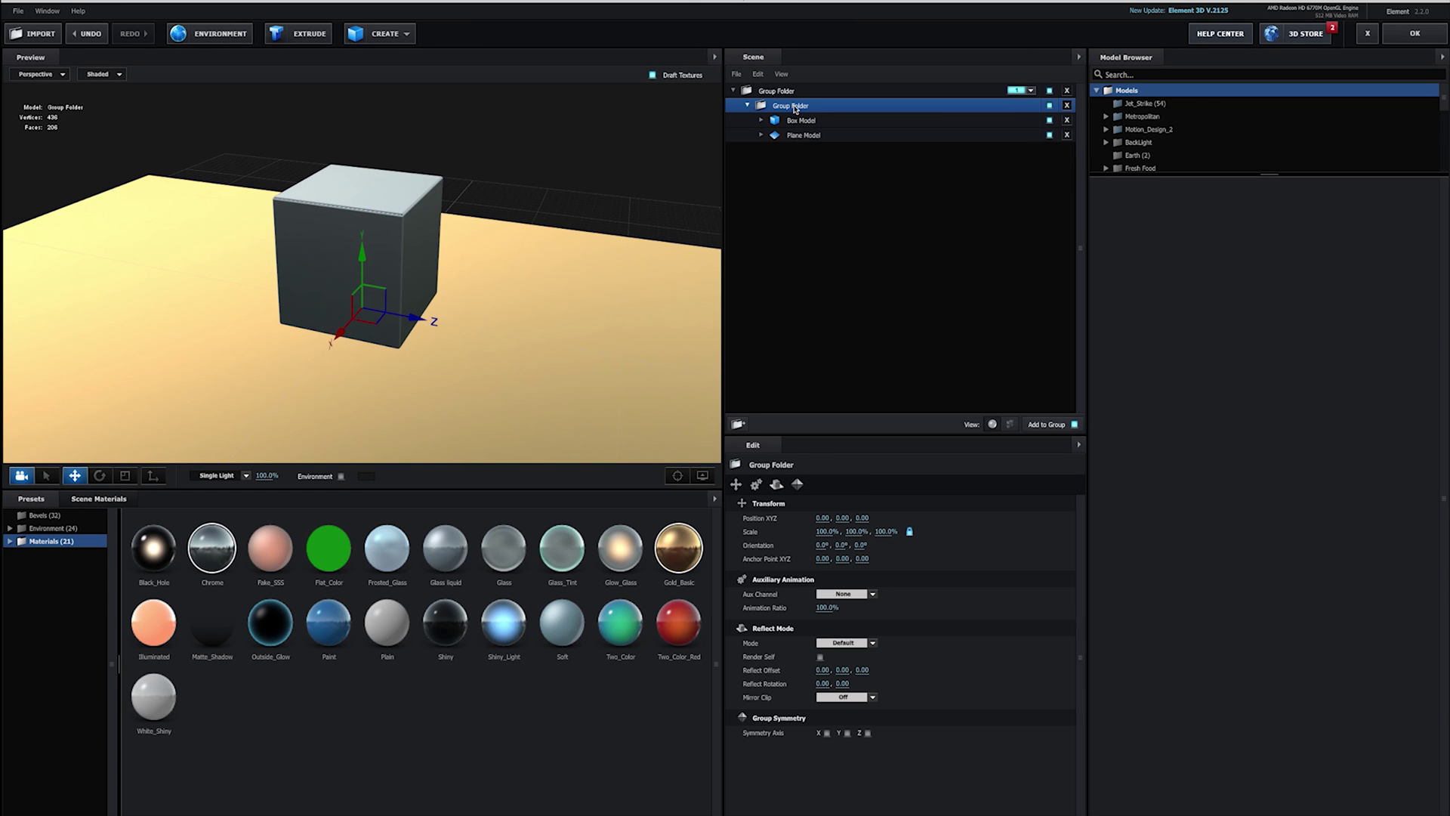
double_click(795, 109)
text(Box and plane)
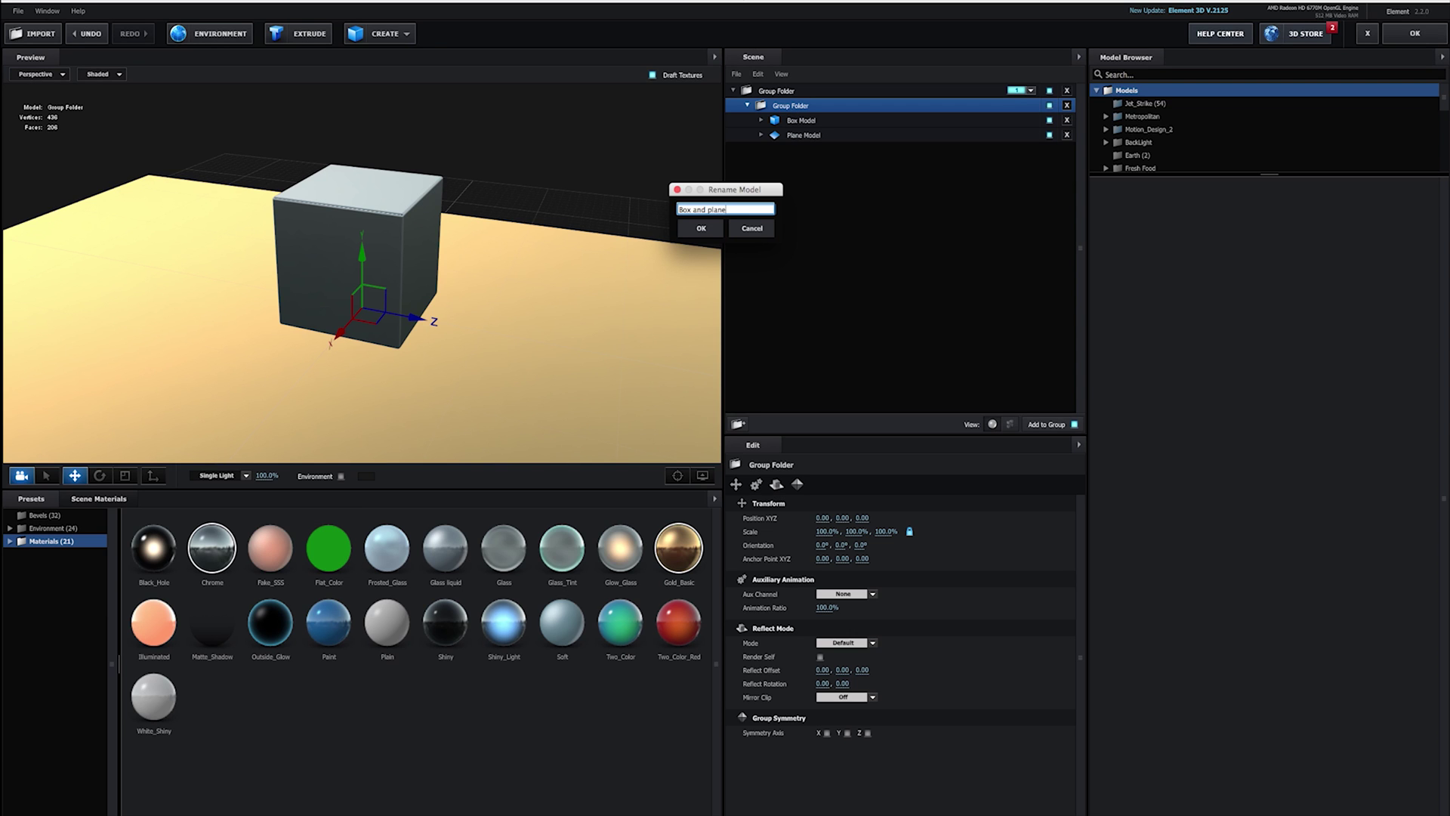
click(704, 228)
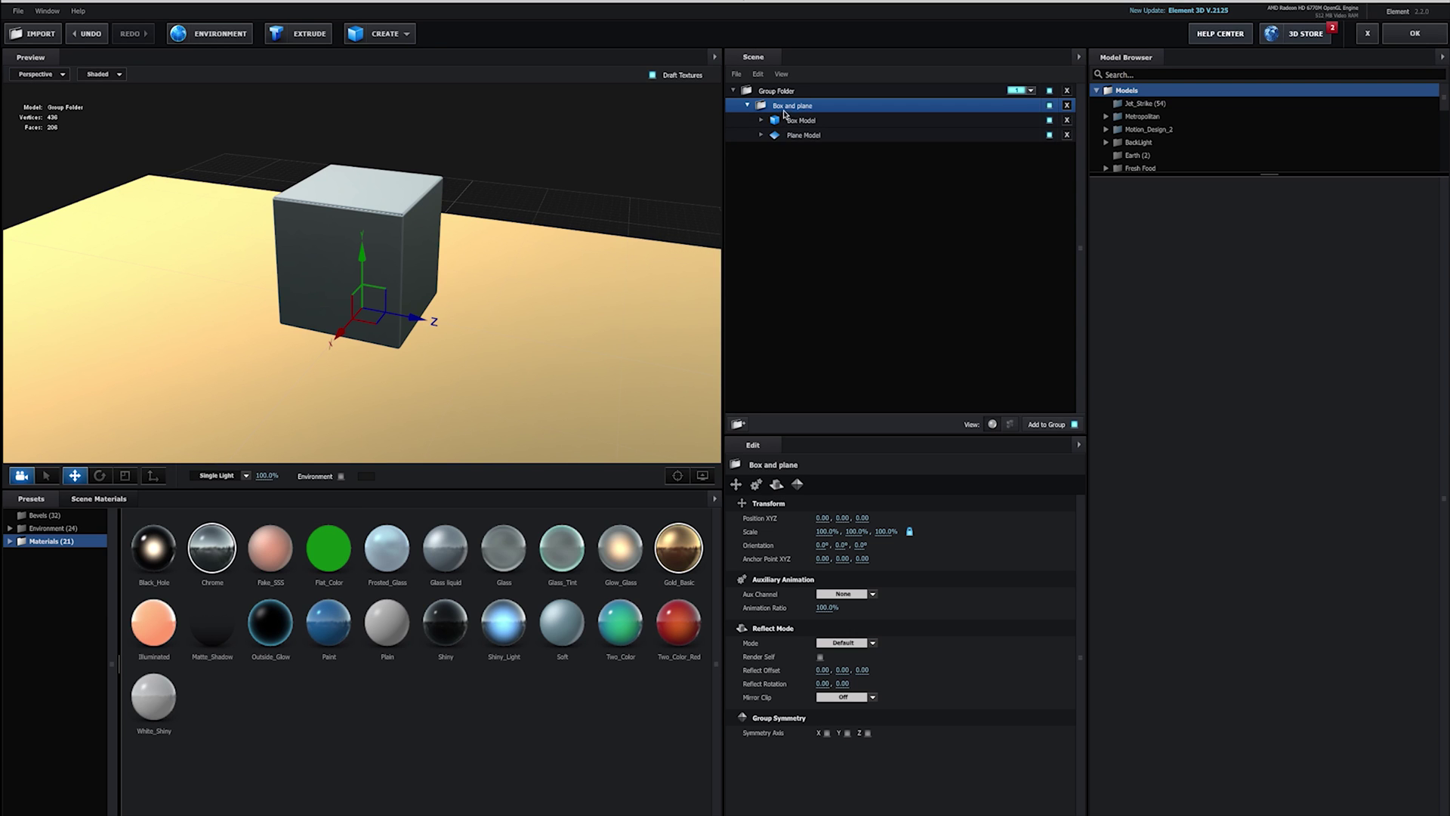
click(747, 106)
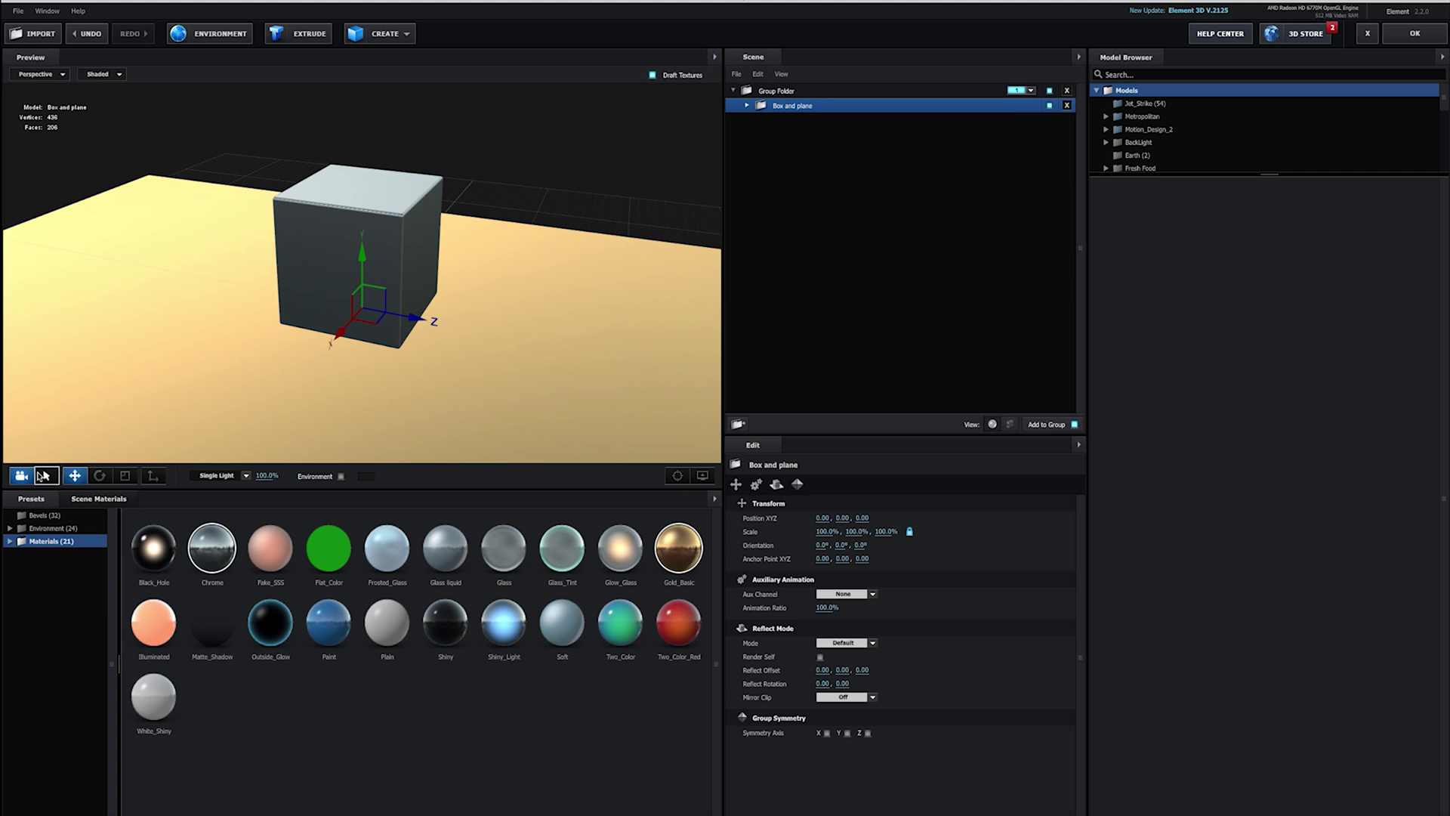
- With the Rotate tool, test-tilt the Box and plane group around X, then undo it
click(99, 475)
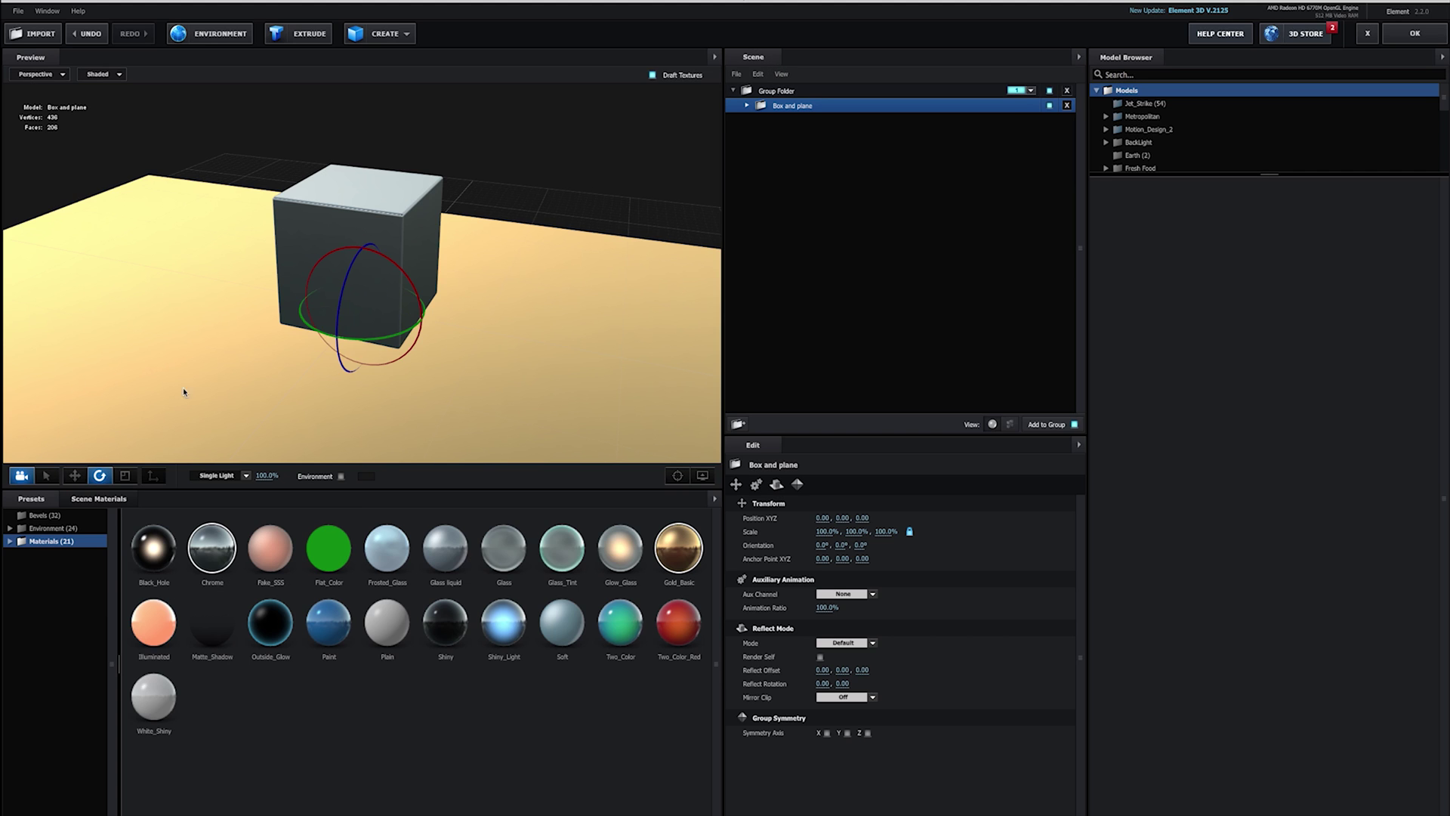
mouse_move(384, 260)
mouse_down()
mouse_move(416, 325)
mouse_move(414, 466)
mouse_move(265, 185)
mouse_move(113, 207)
mouse_move(308, 215)
mouse_move(414, 271)
mouse_move(389, 249)
mouse_up()
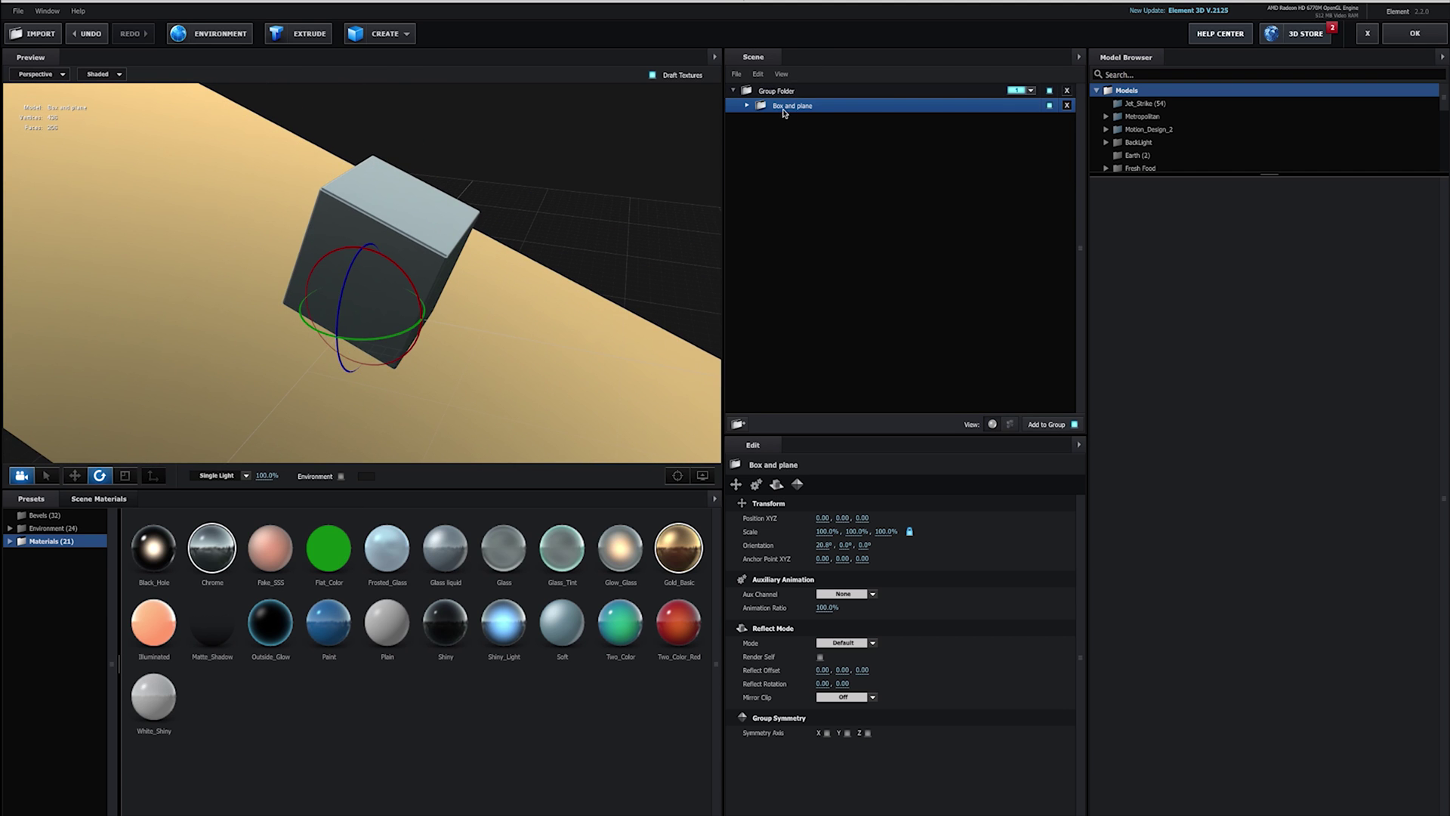
click(747, 105)
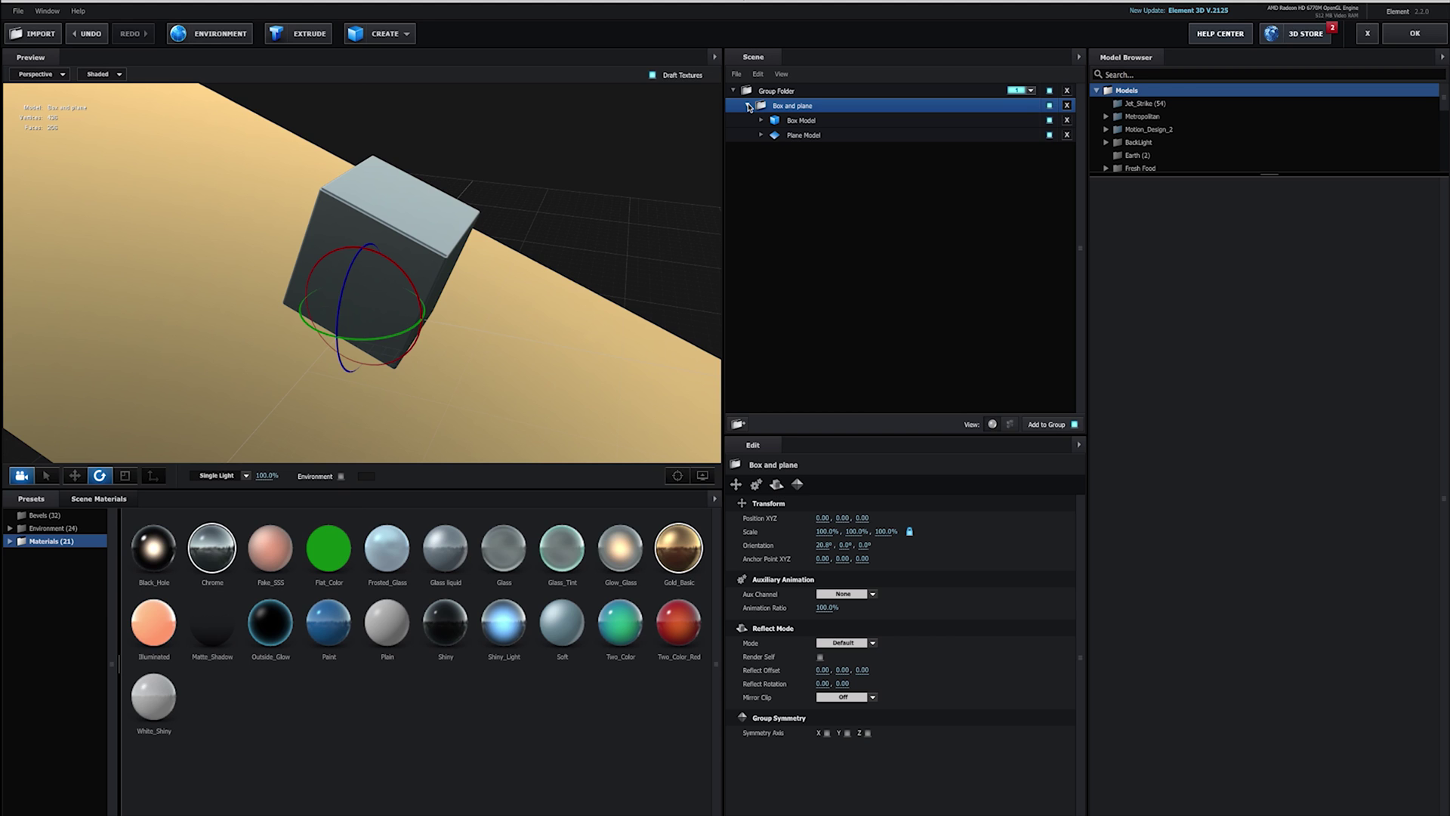
click(748, 107)
key(ctrl+z)
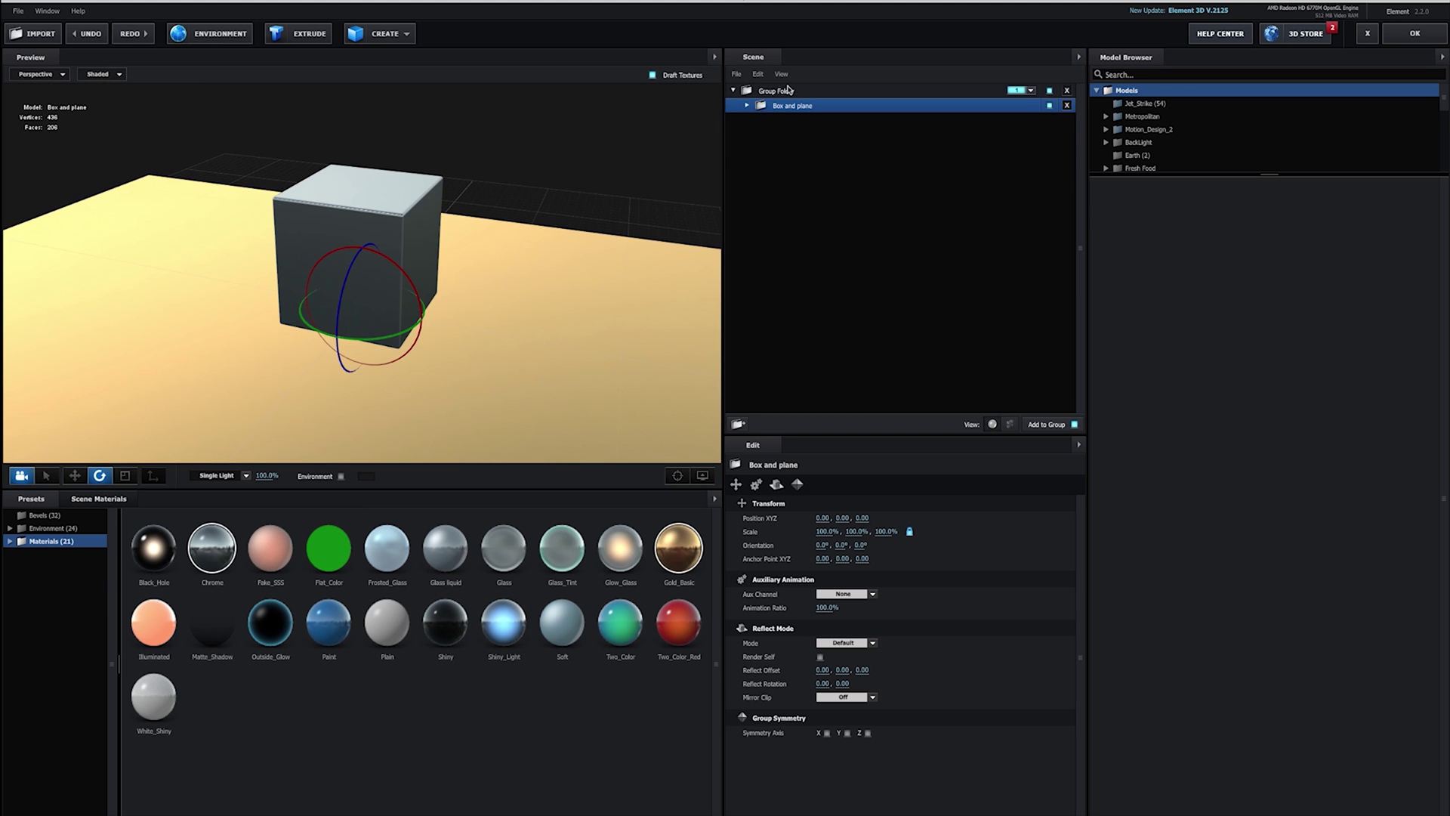
- Test-tilt the top Group Folder around X and undo, keeping its orientation at 0°
click(784, 92)
click(785, 107)
click(783, 92)
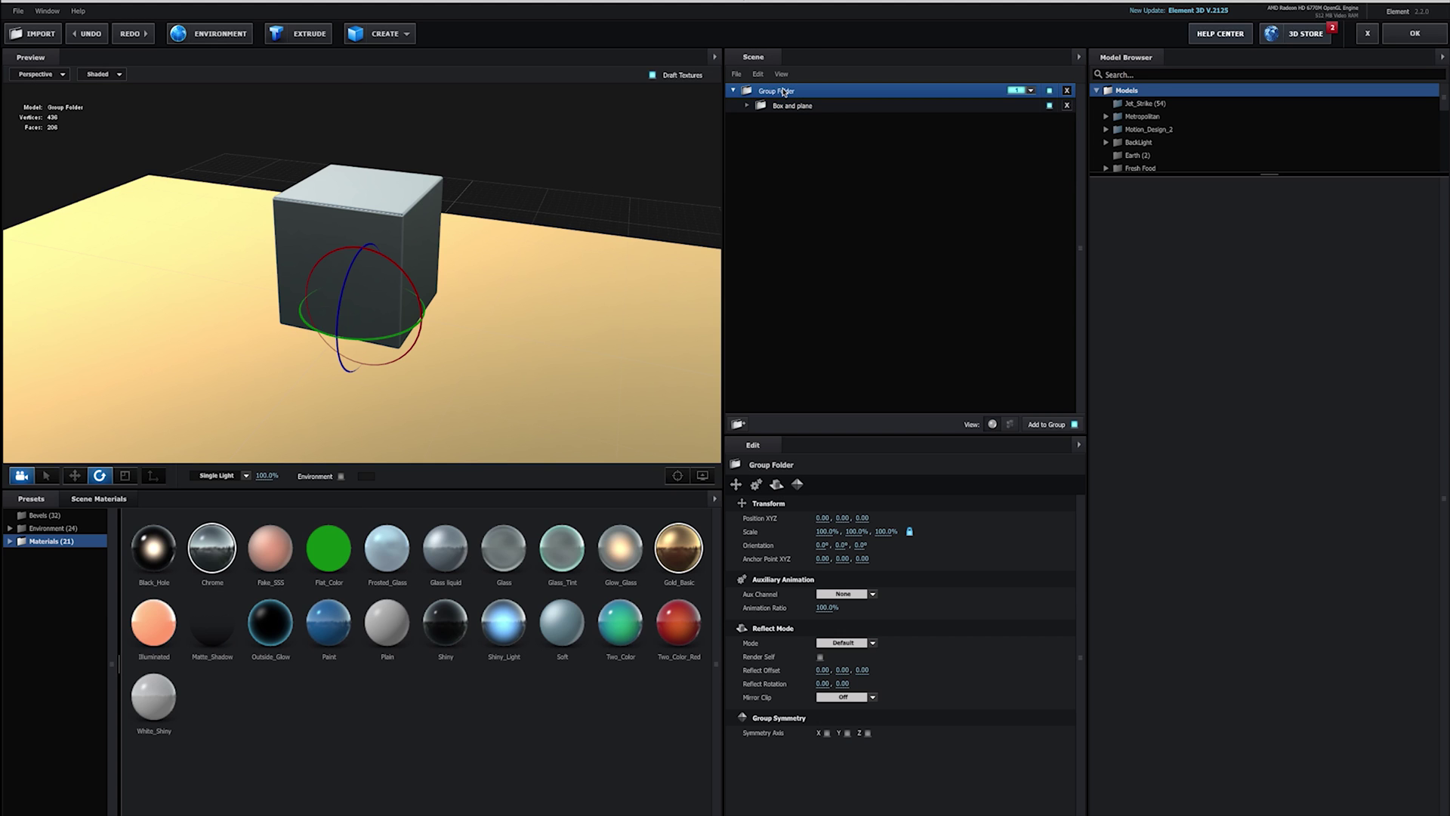
drag(400, 272, 413, 299)
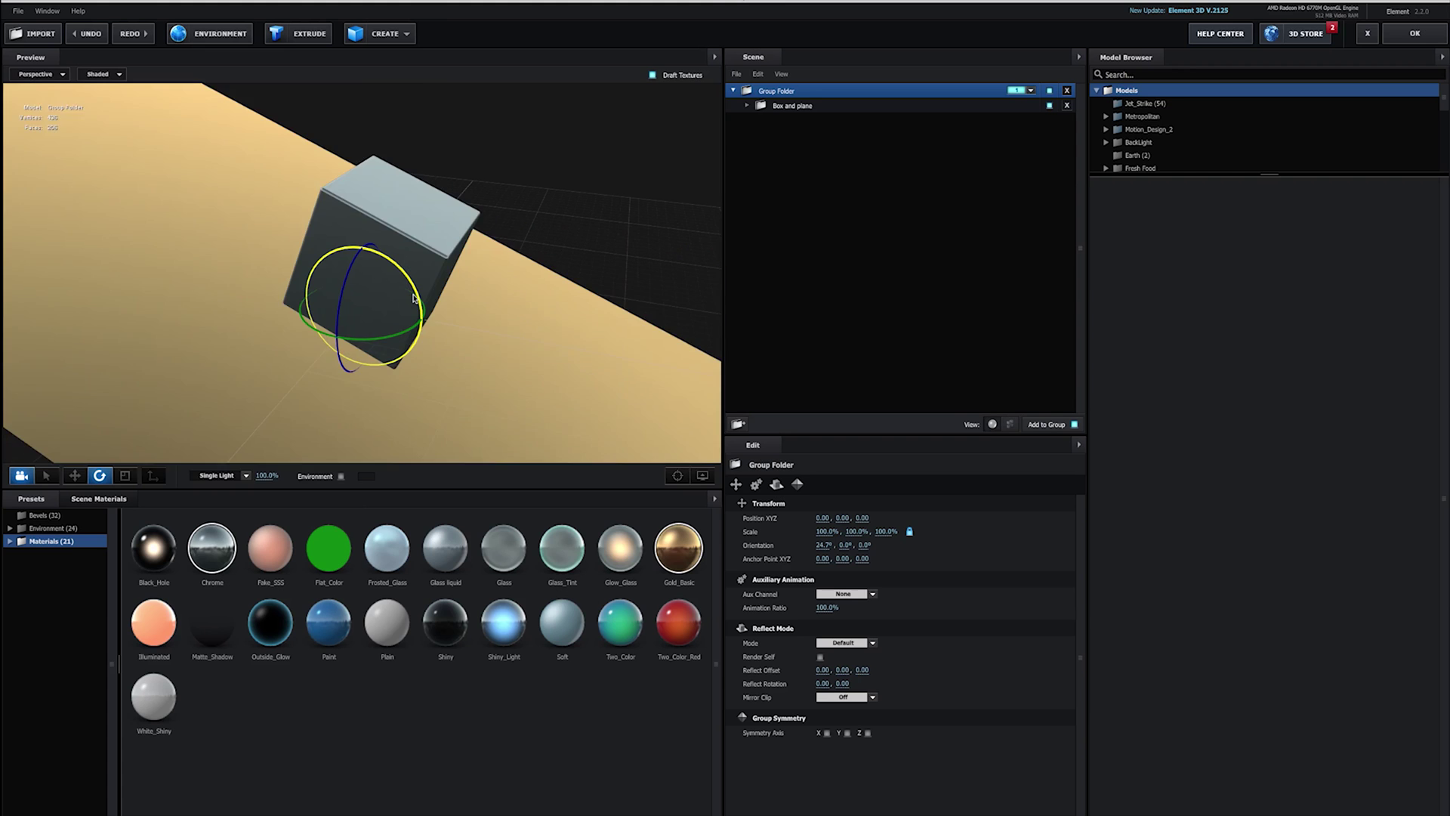
key(ctrl+z)
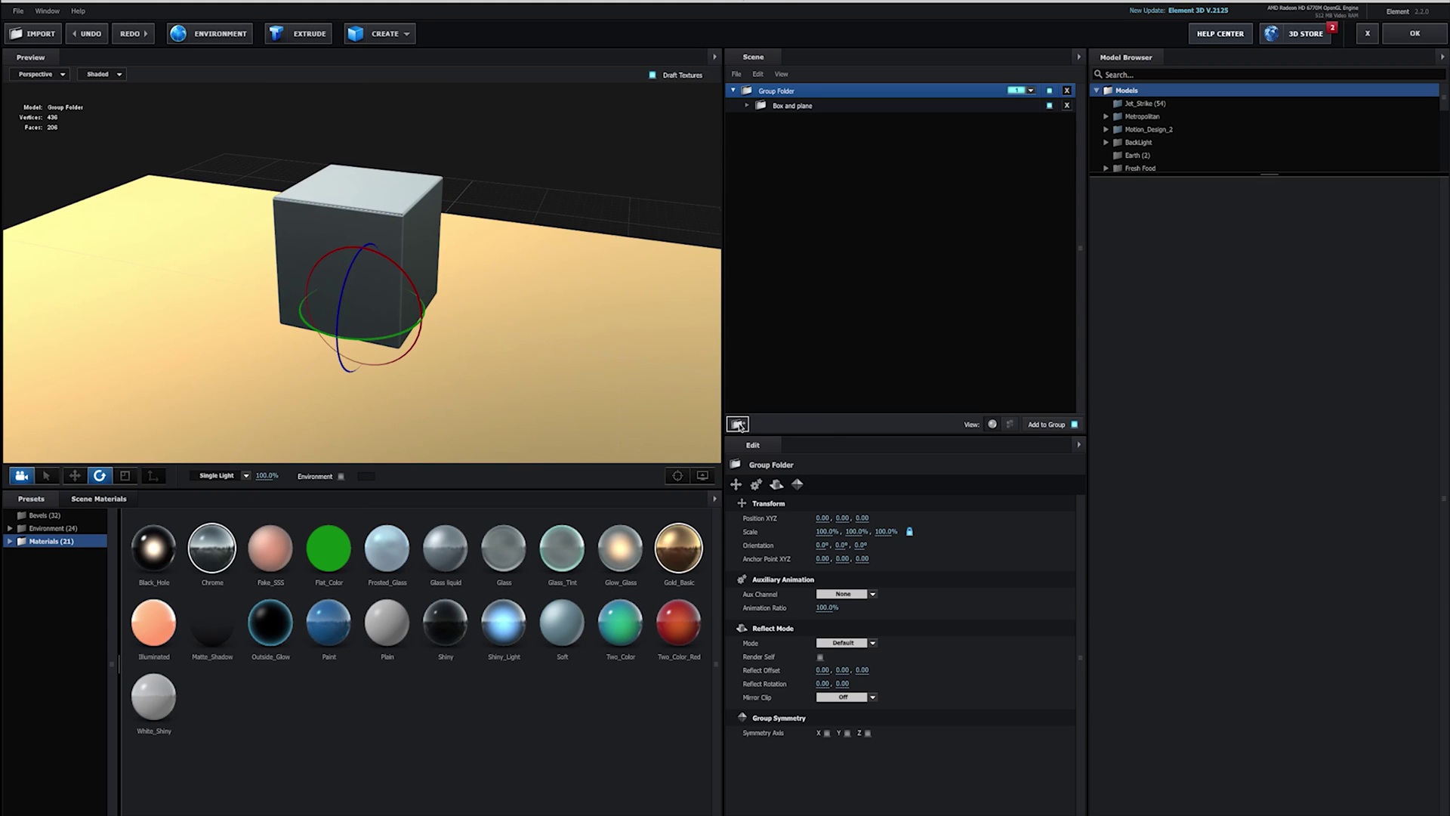
- Add a new sub-folder under the Group Folder containing a sphere primitive
click(738, 424)
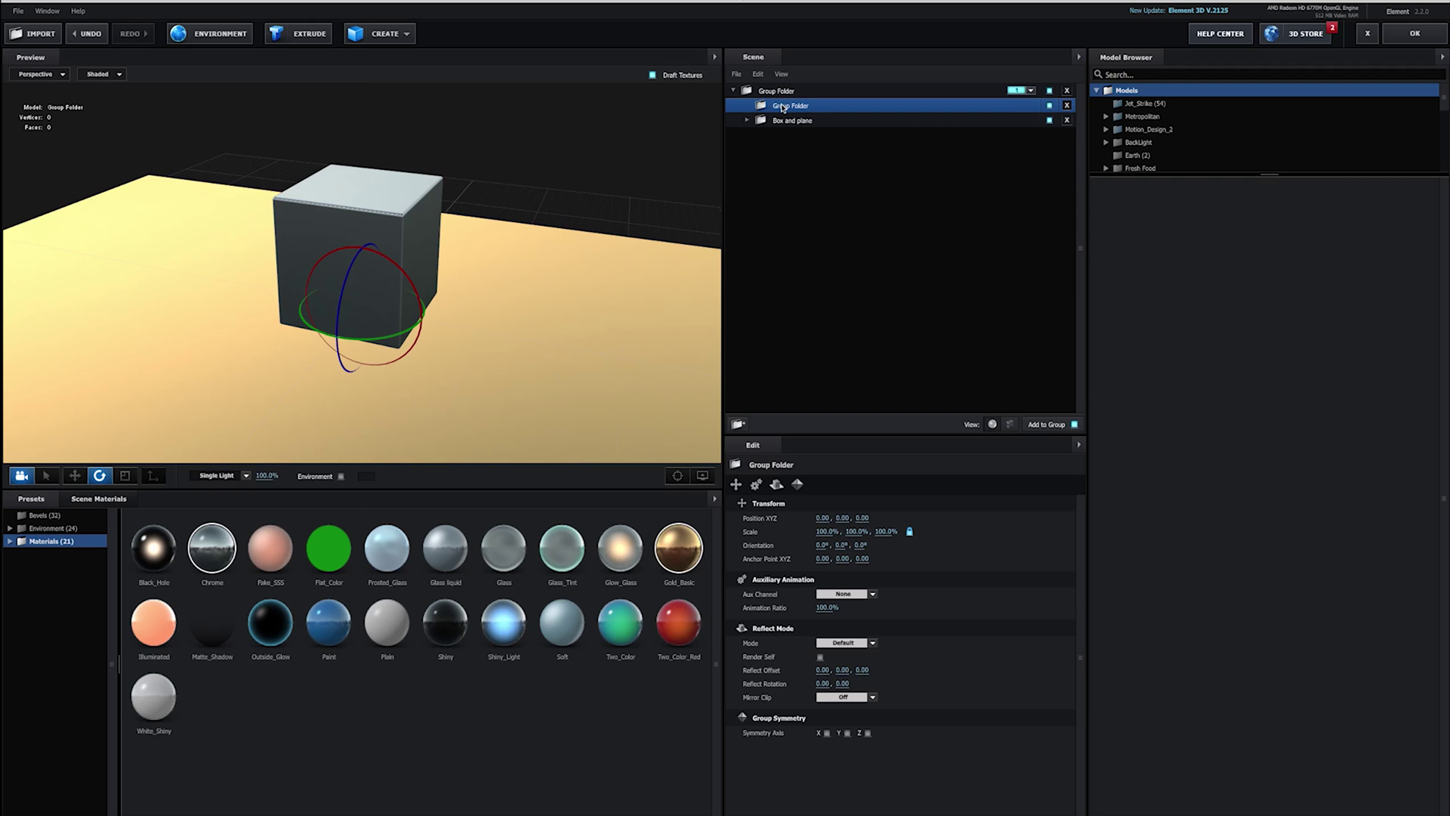
click(402, 33)
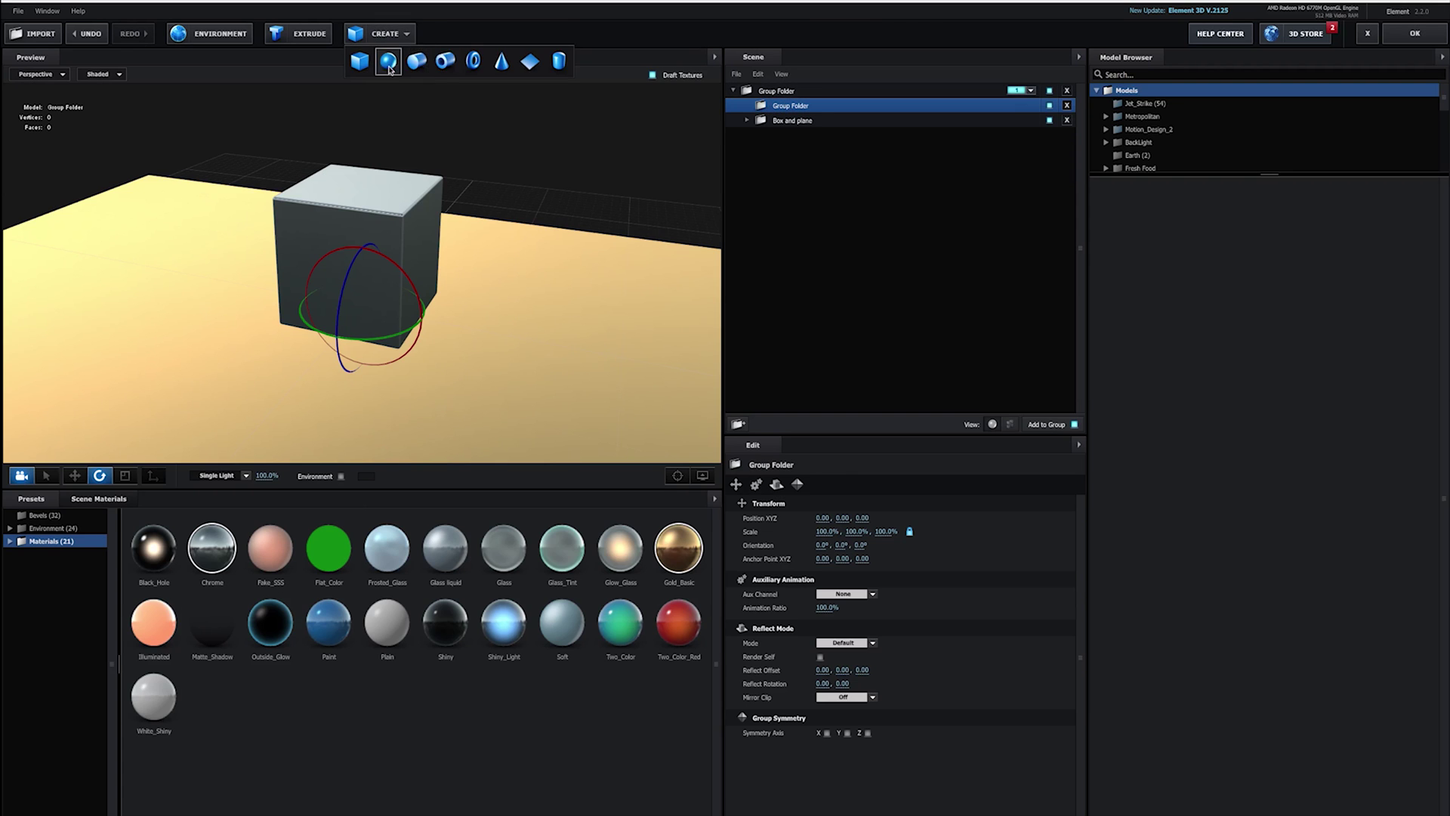
click(390, 59)
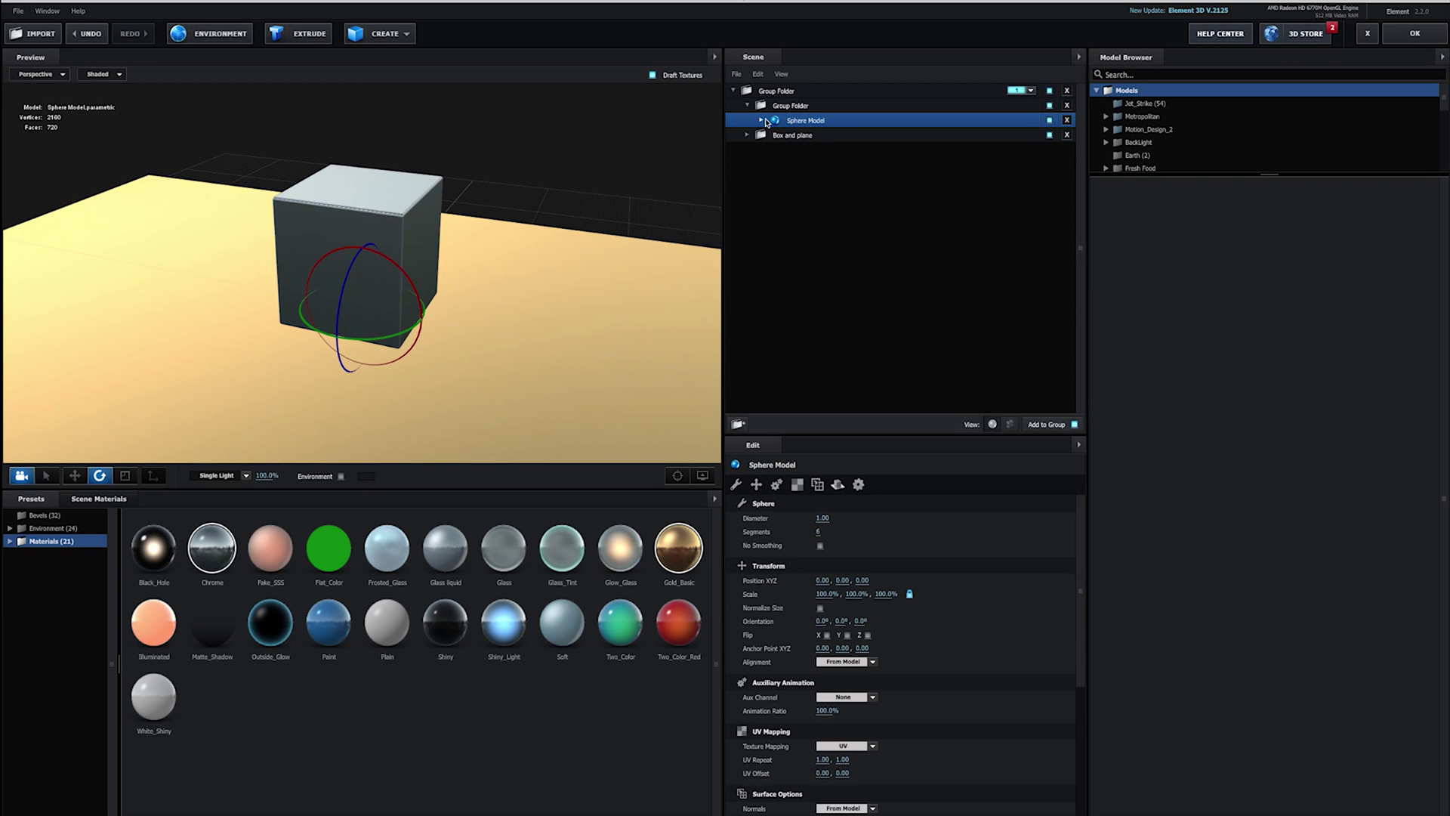
- Move Sphere Model out of the nested group and make its Group Folder top-level
click(780, 108)
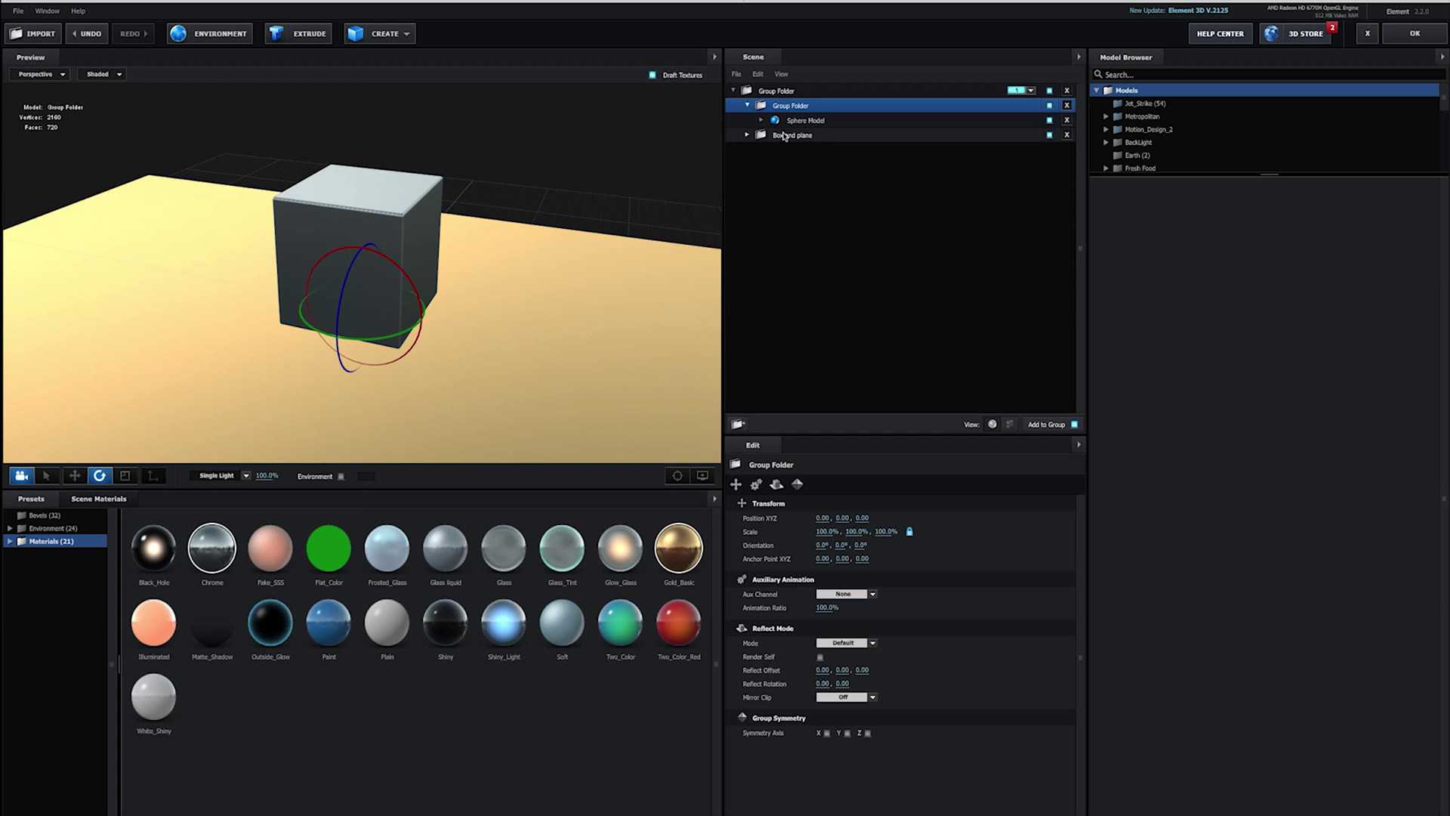
click(780, 137)
click(789, 121)
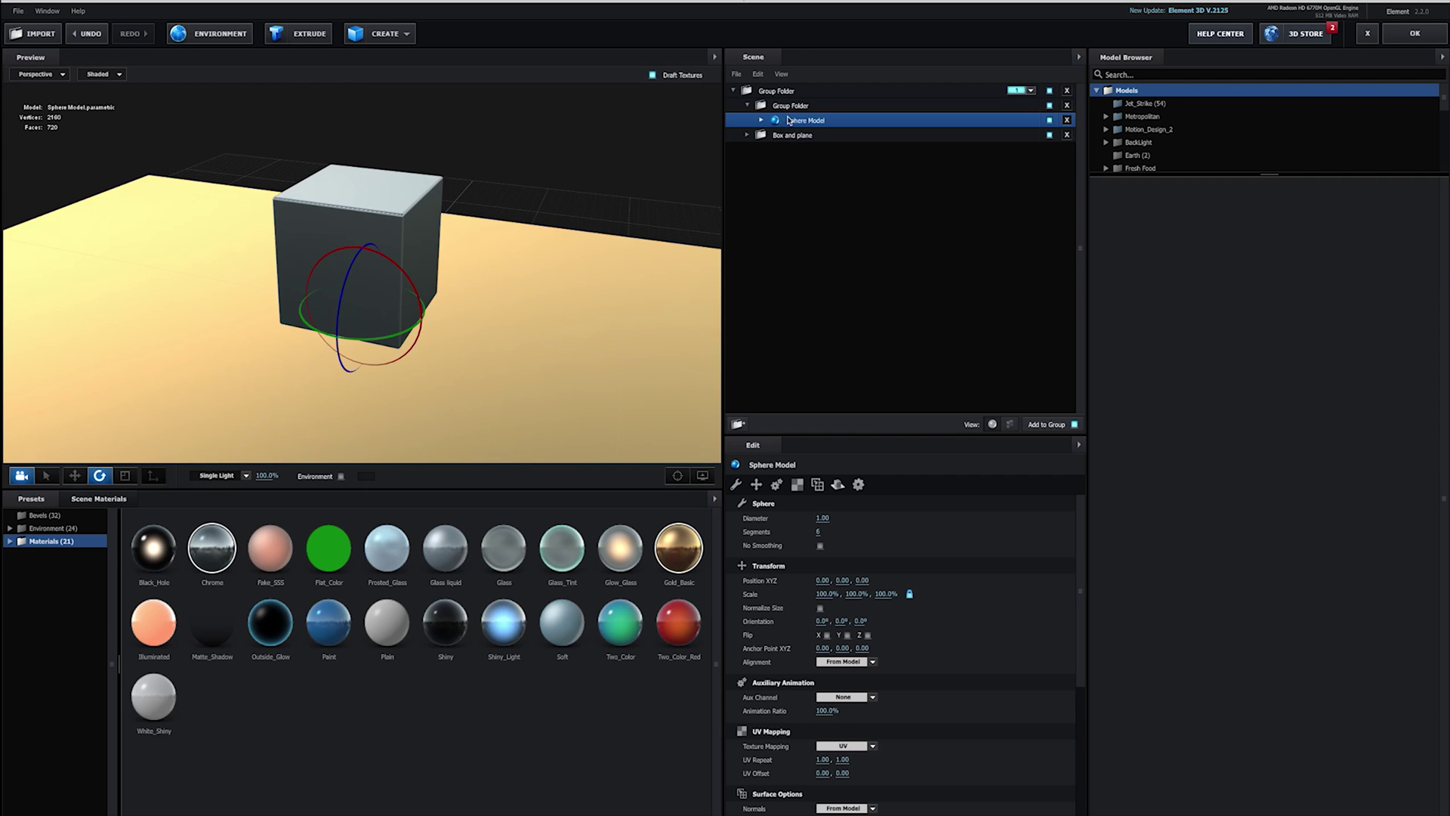
drag(796, 121, 768, 172)
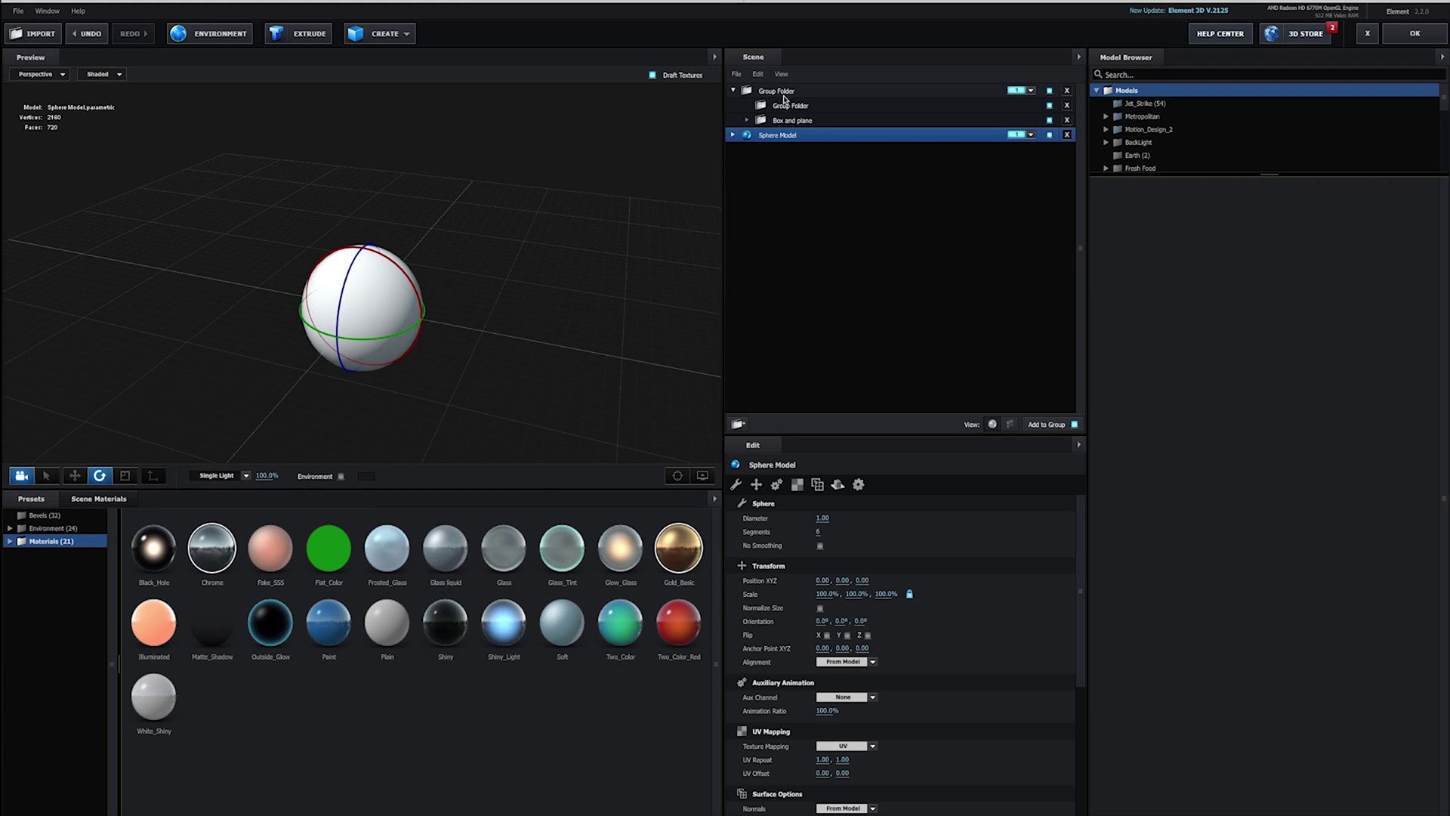
drag(786, 106, 757, 136)
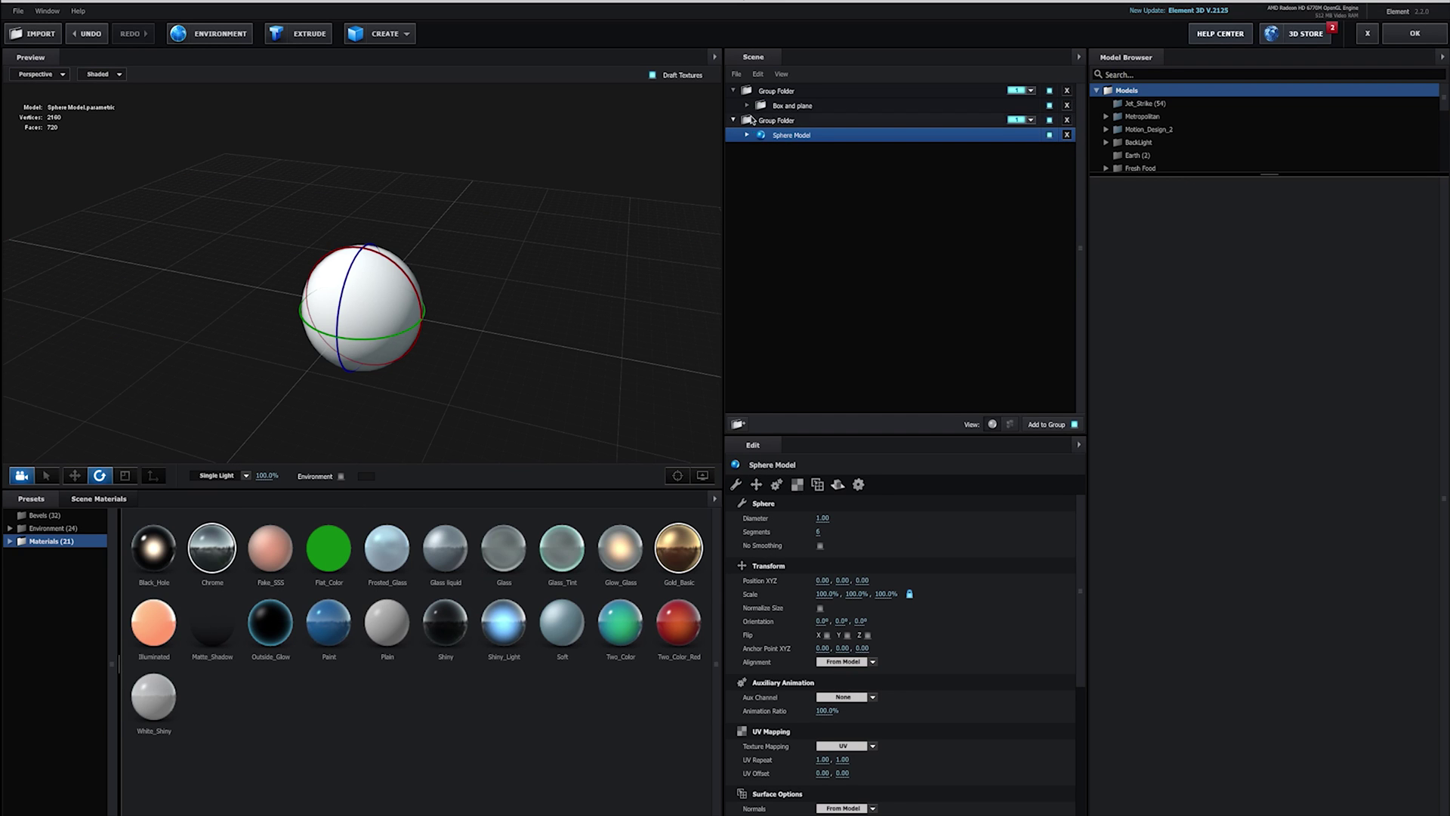
- Set the sphere's Group Folder to group 2, leaving the box folder on group 1
click(732, 122)
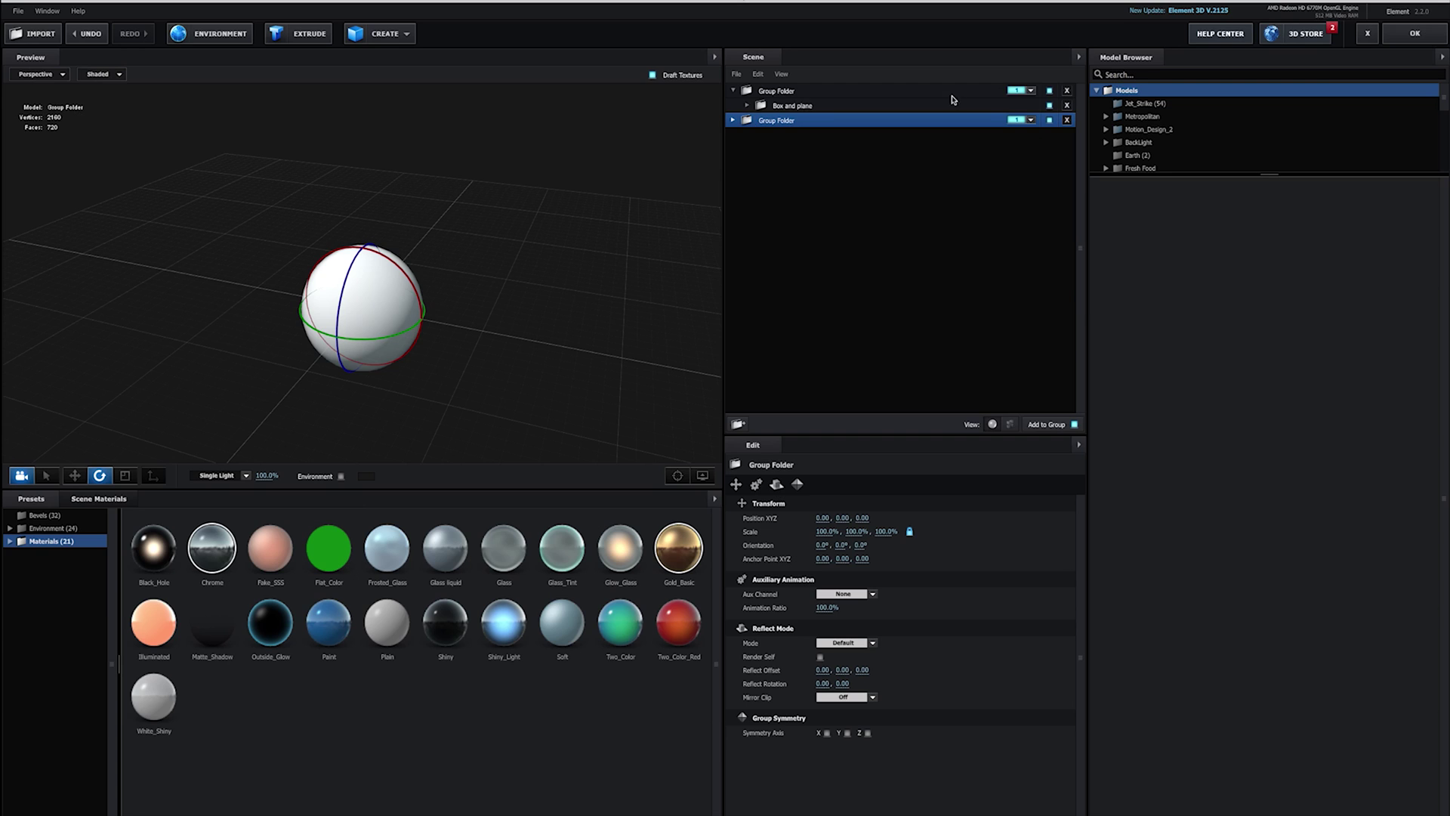
click(1017, 90)
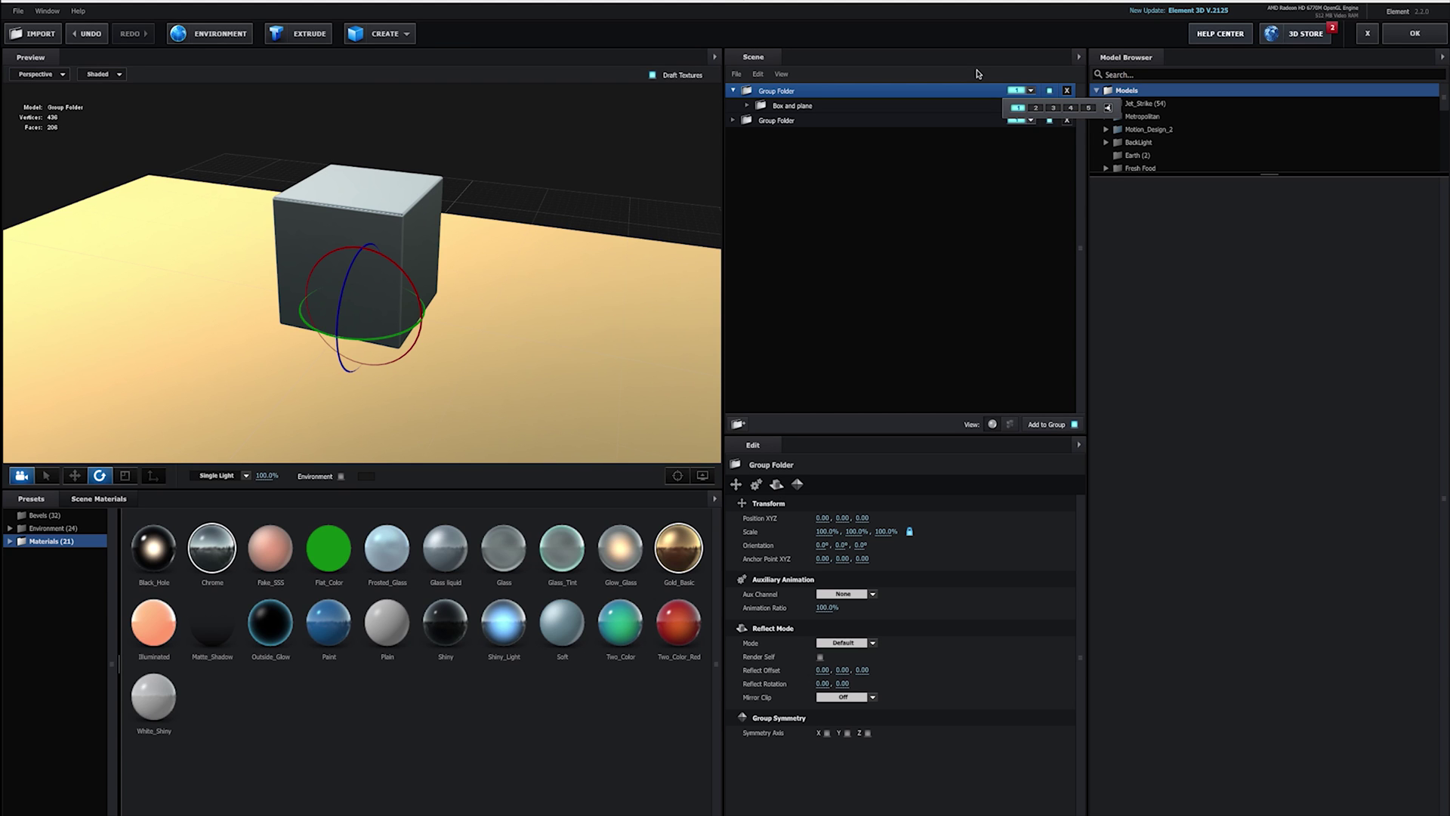
click(977, 73)
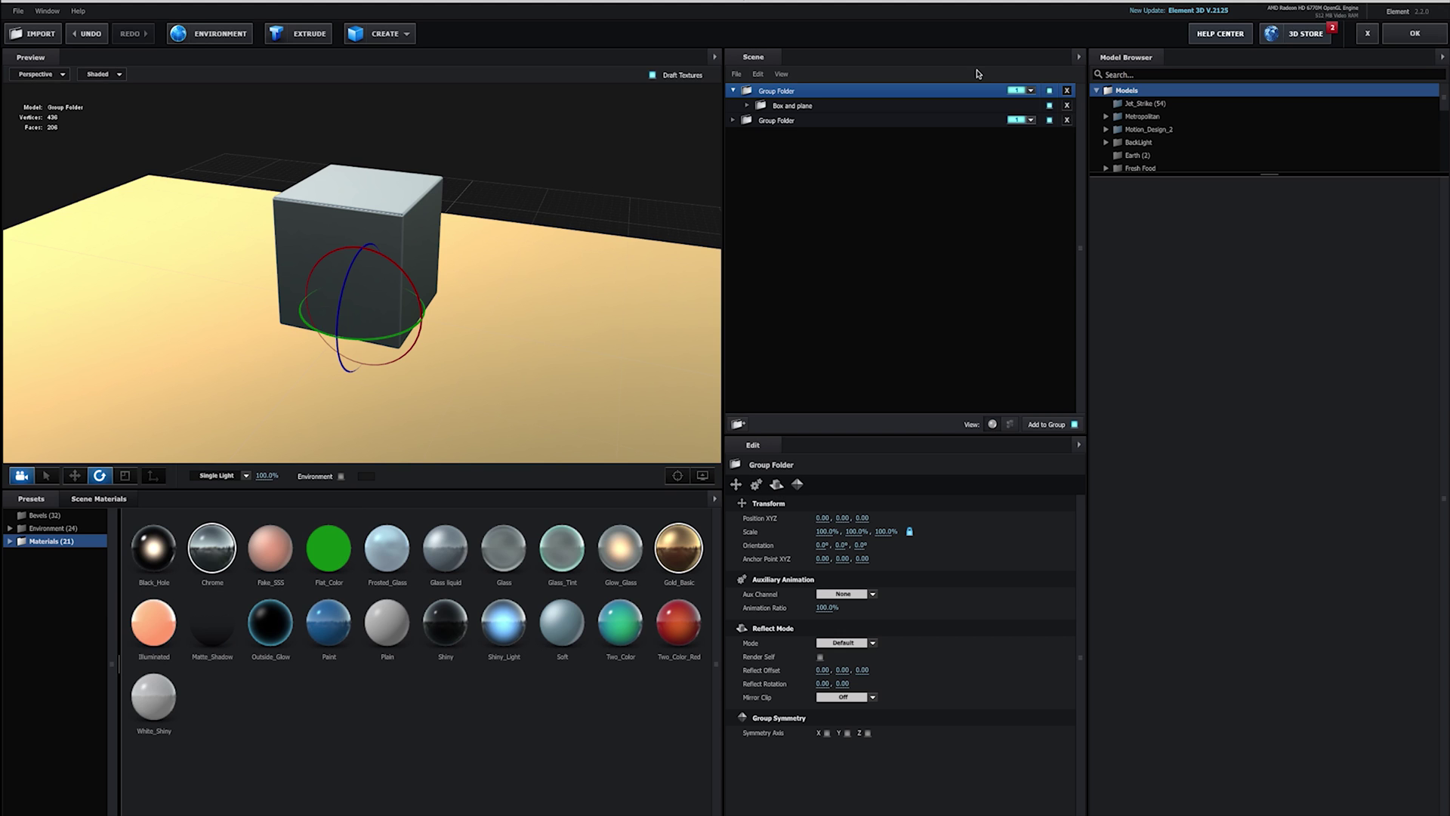
click(1031, 120)
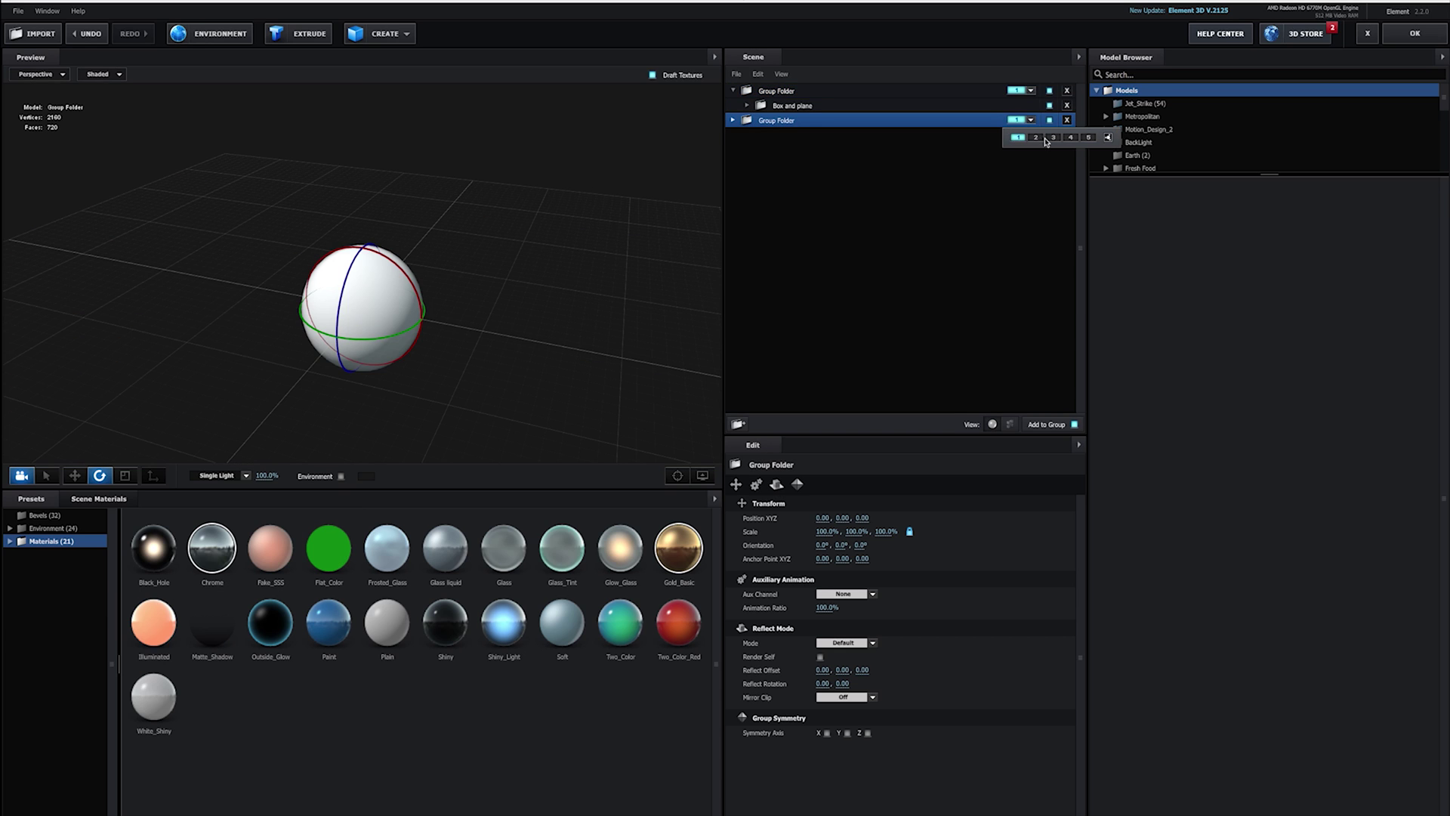
click(1036, 137)
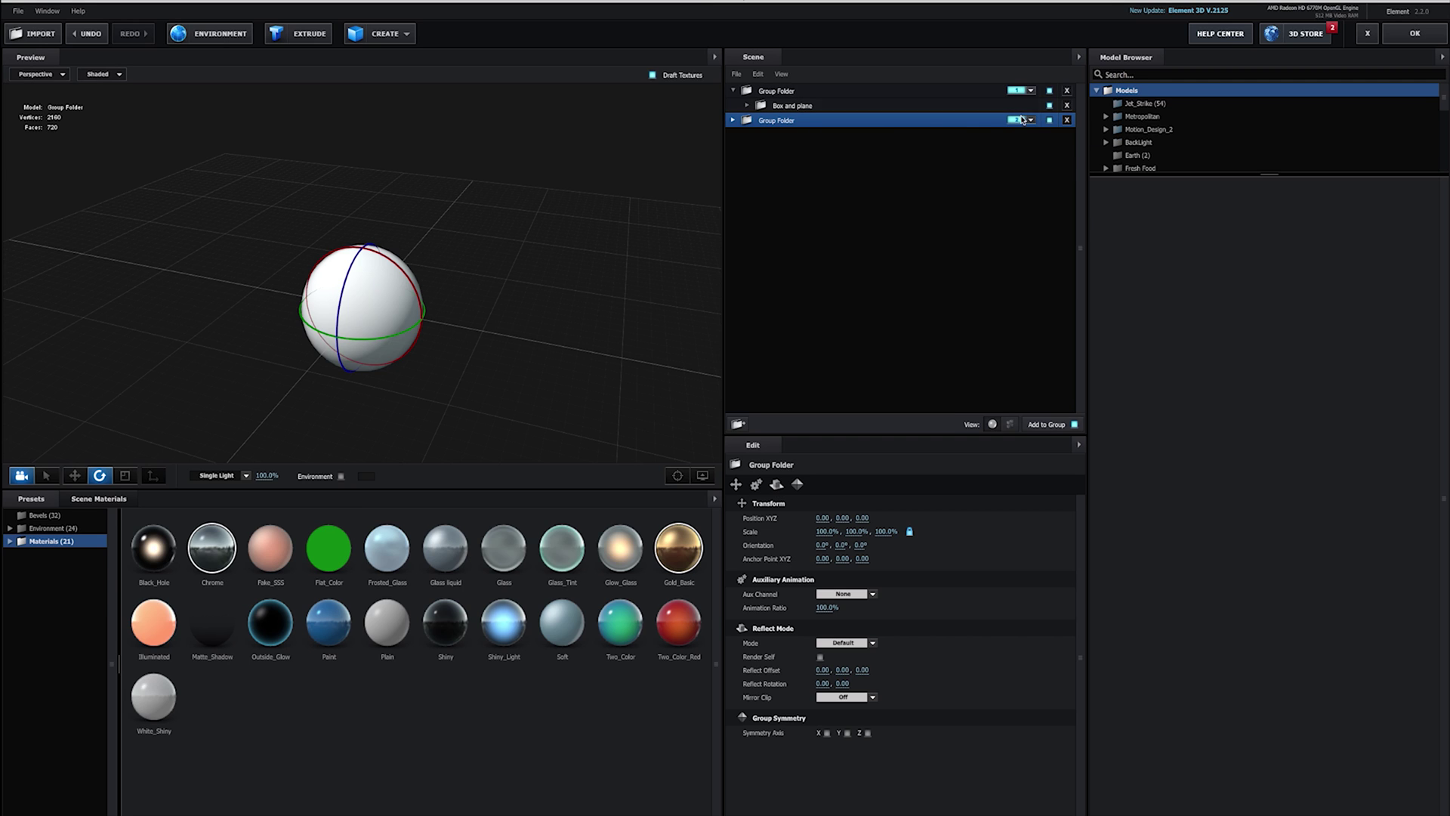
click(1023, 122)
click(776, 92)
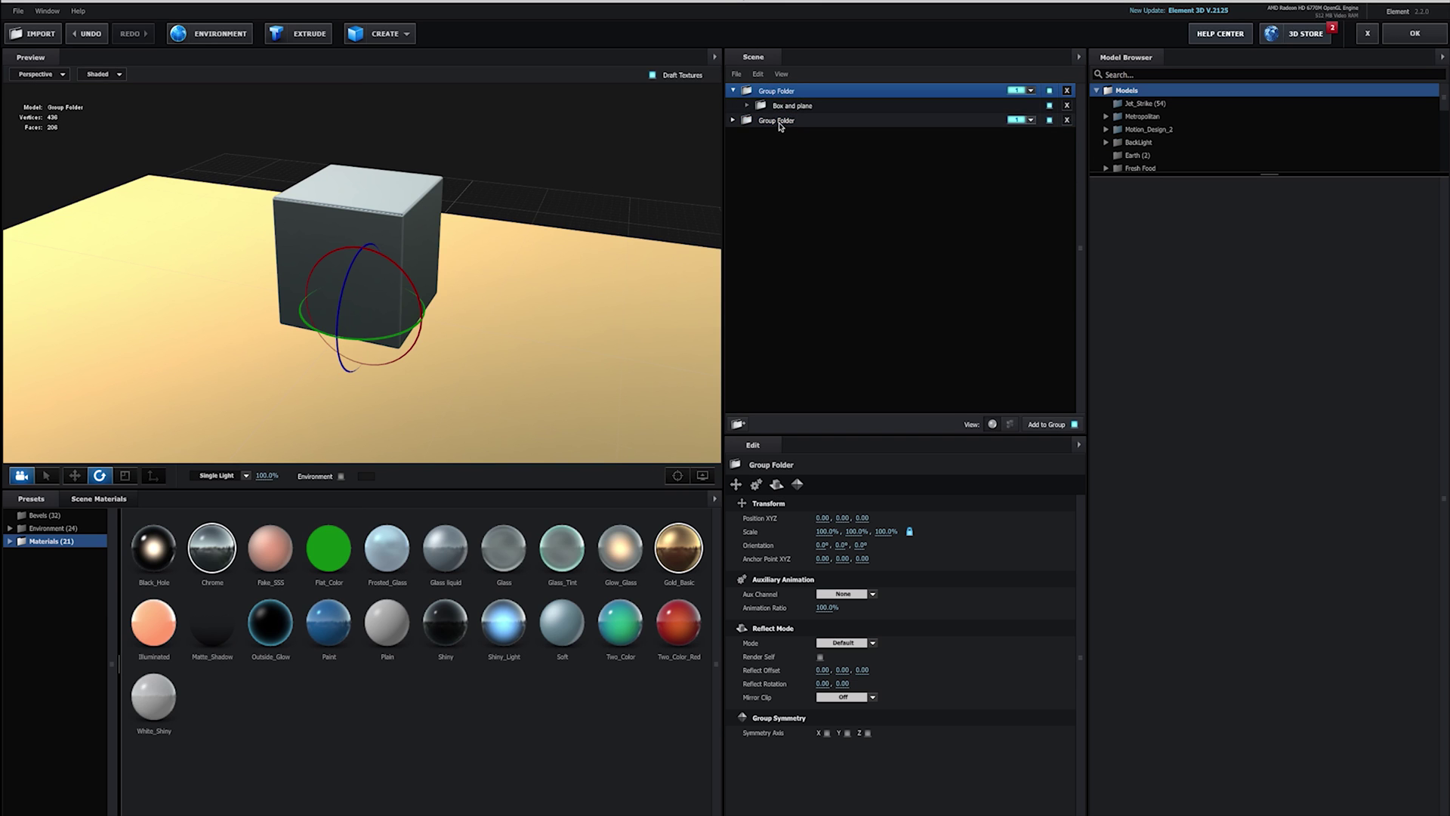
click(781, 122)
click(778, 92)
- Move Box and plane to the top level and delete the empty Group Folder
drag(782, 107, 780, 149)
click(775, 92)
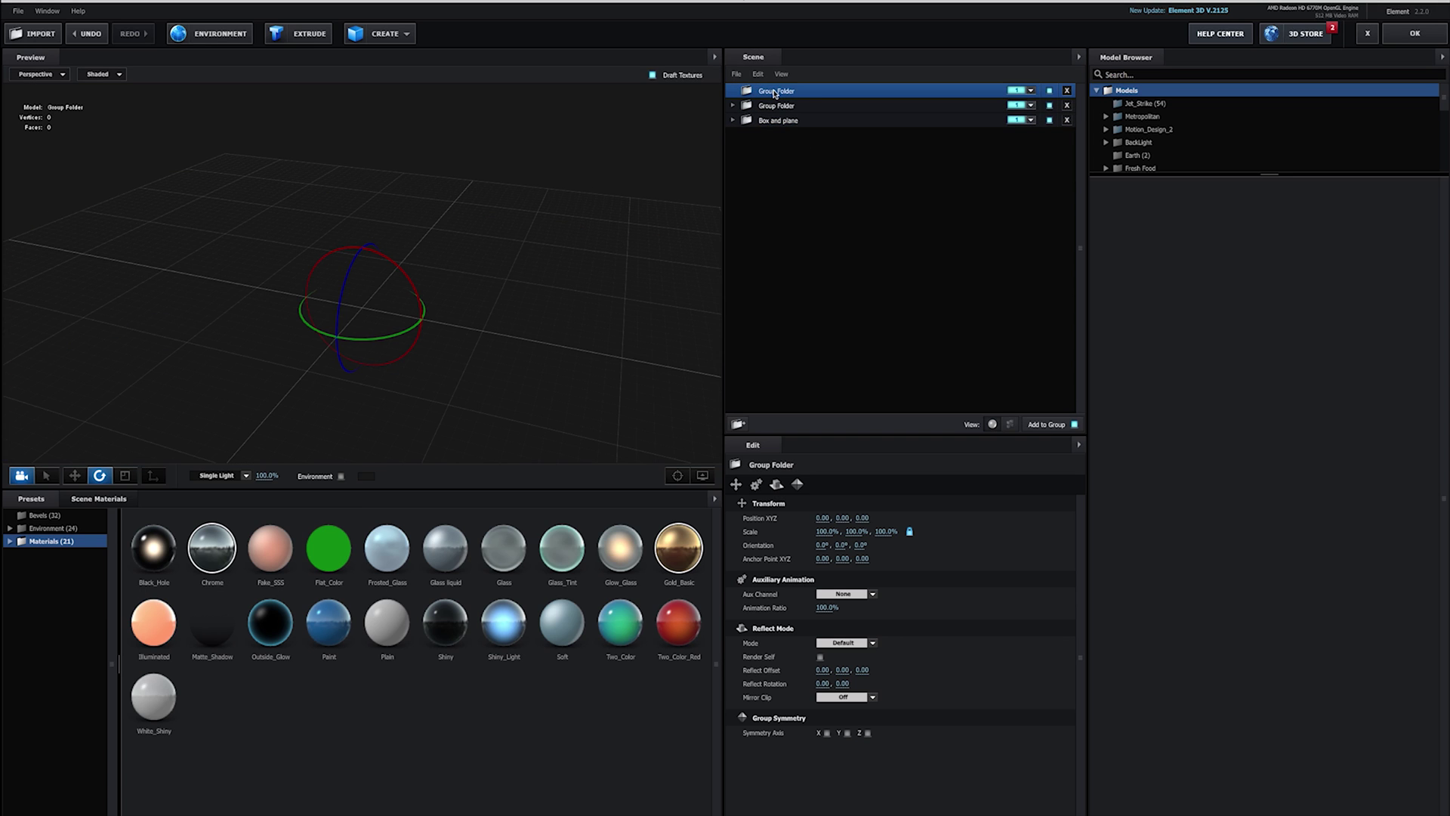
click(1066, 92)
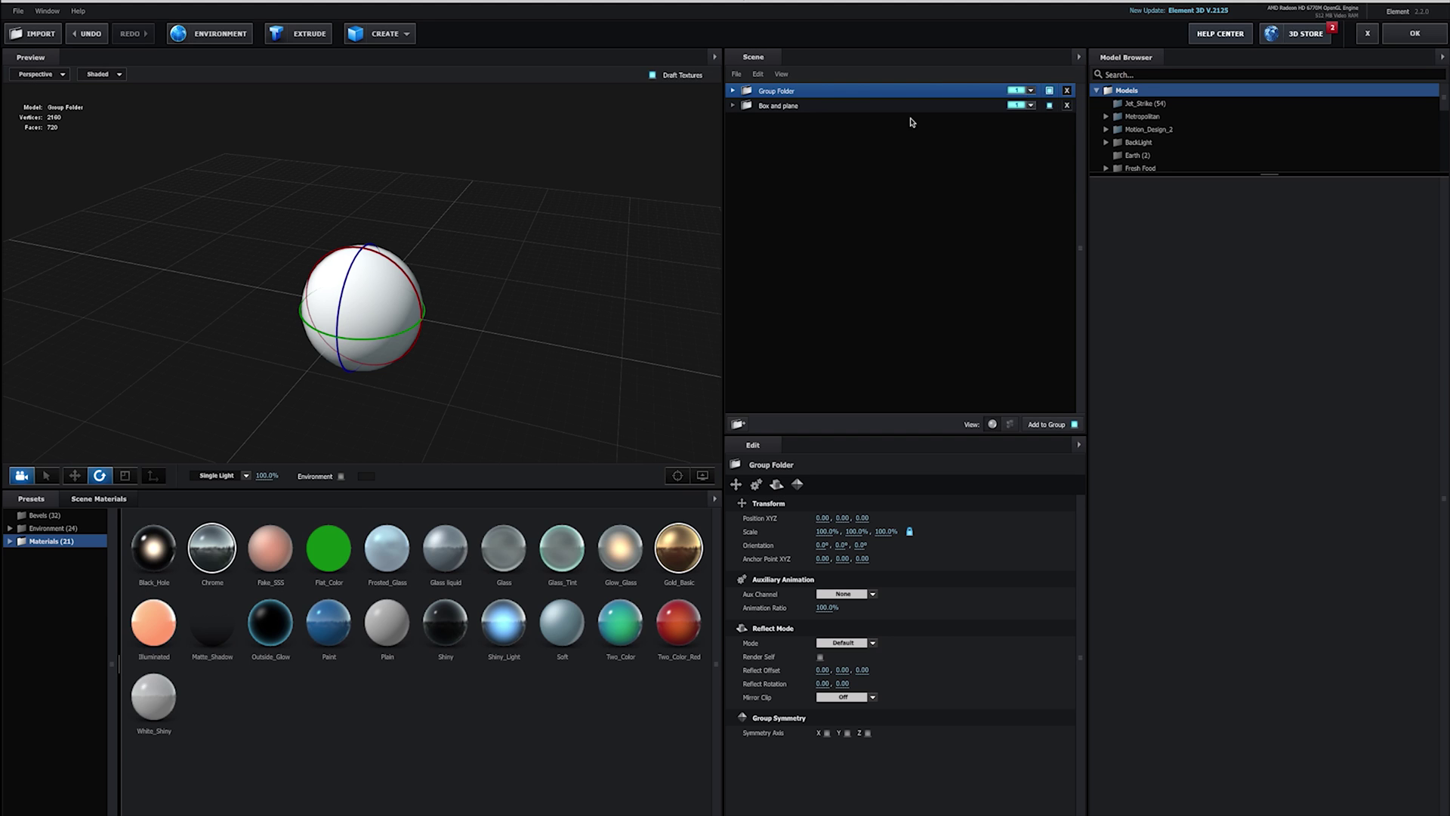
- Review Box and plane and the sphere folder, apply the scene, then reopen Scene Setup
click(806, 106)
click(797, 92)
click(794, 110)
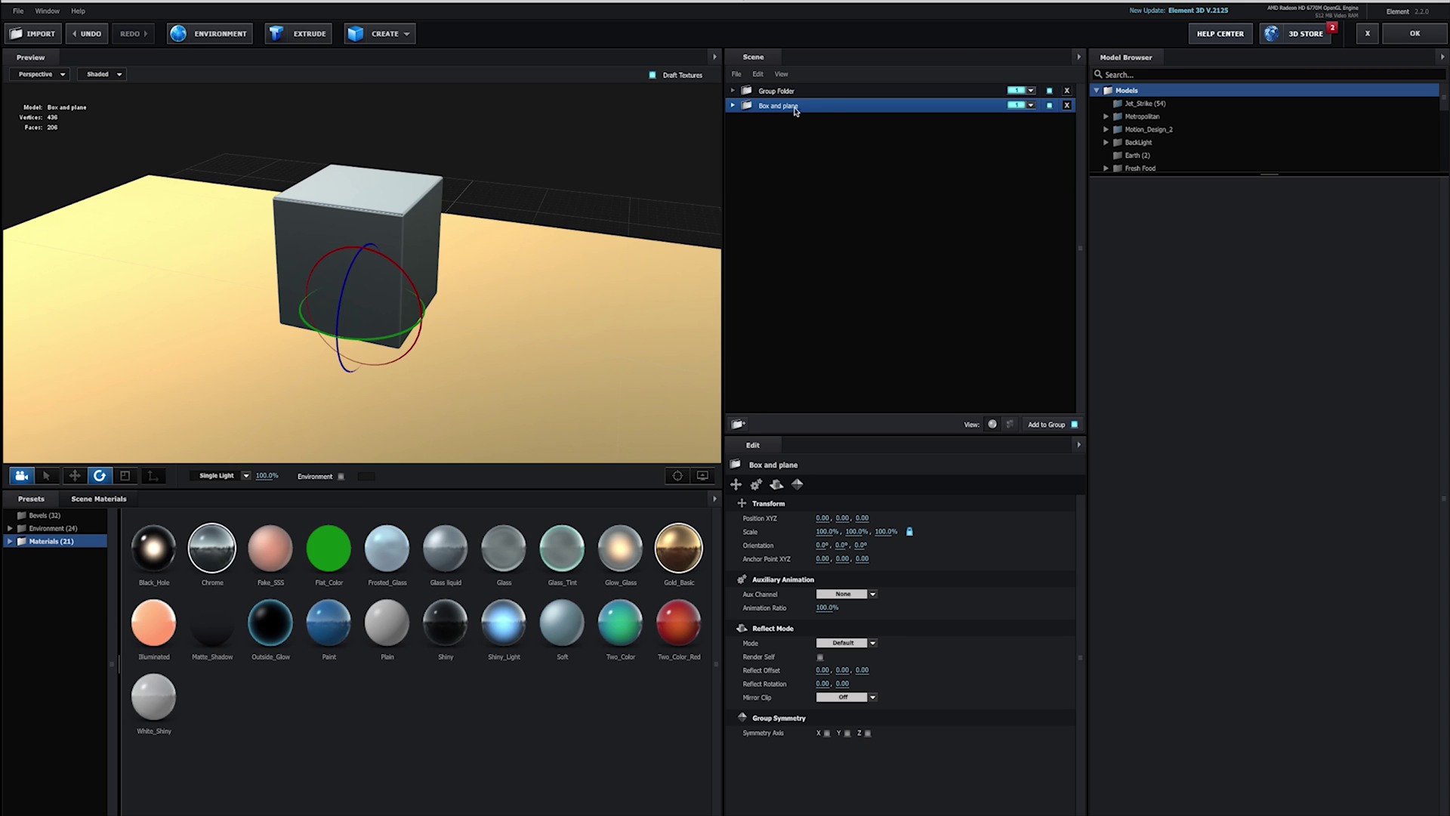
click(1414, 35)
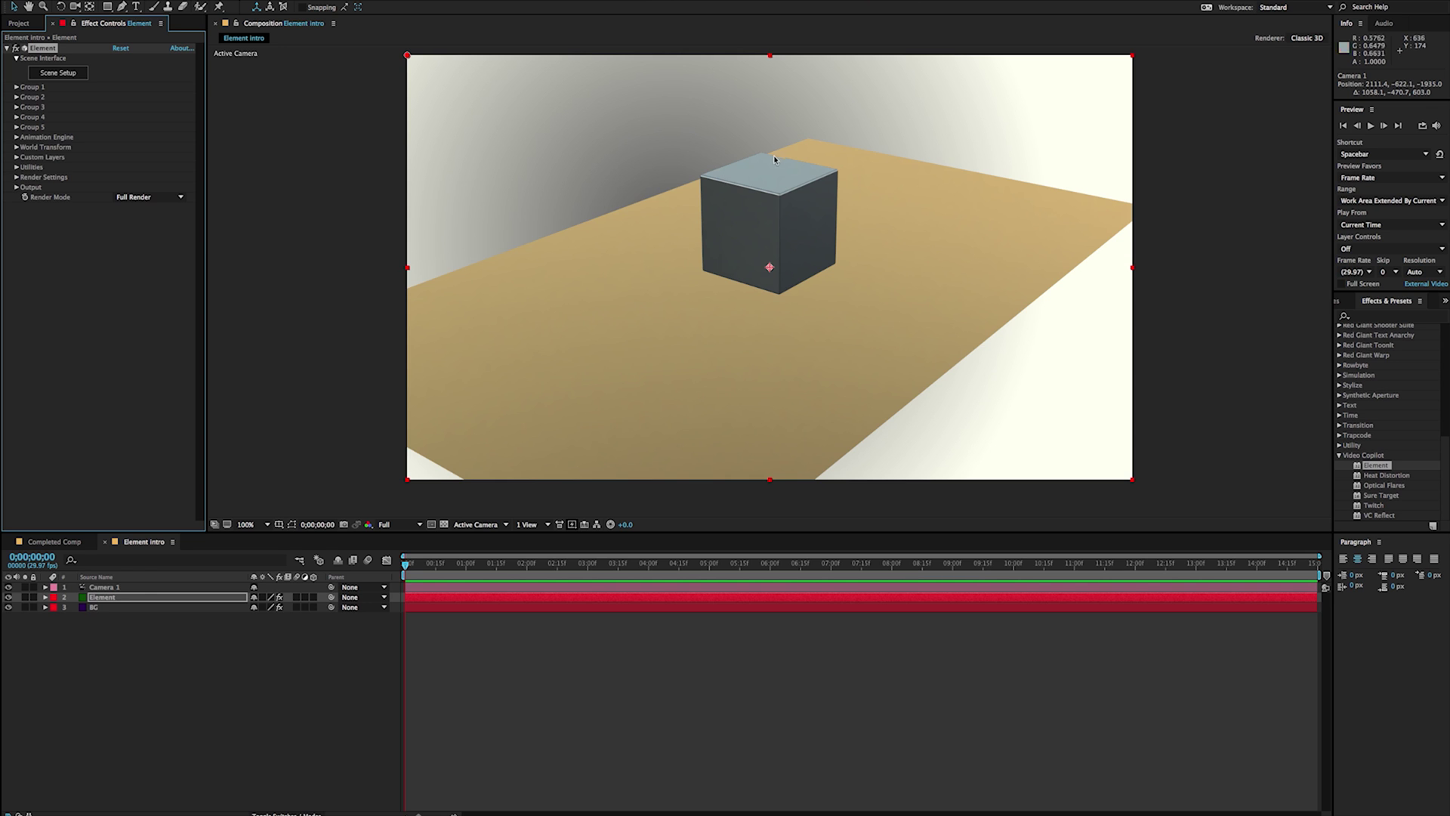
click(58, 73)
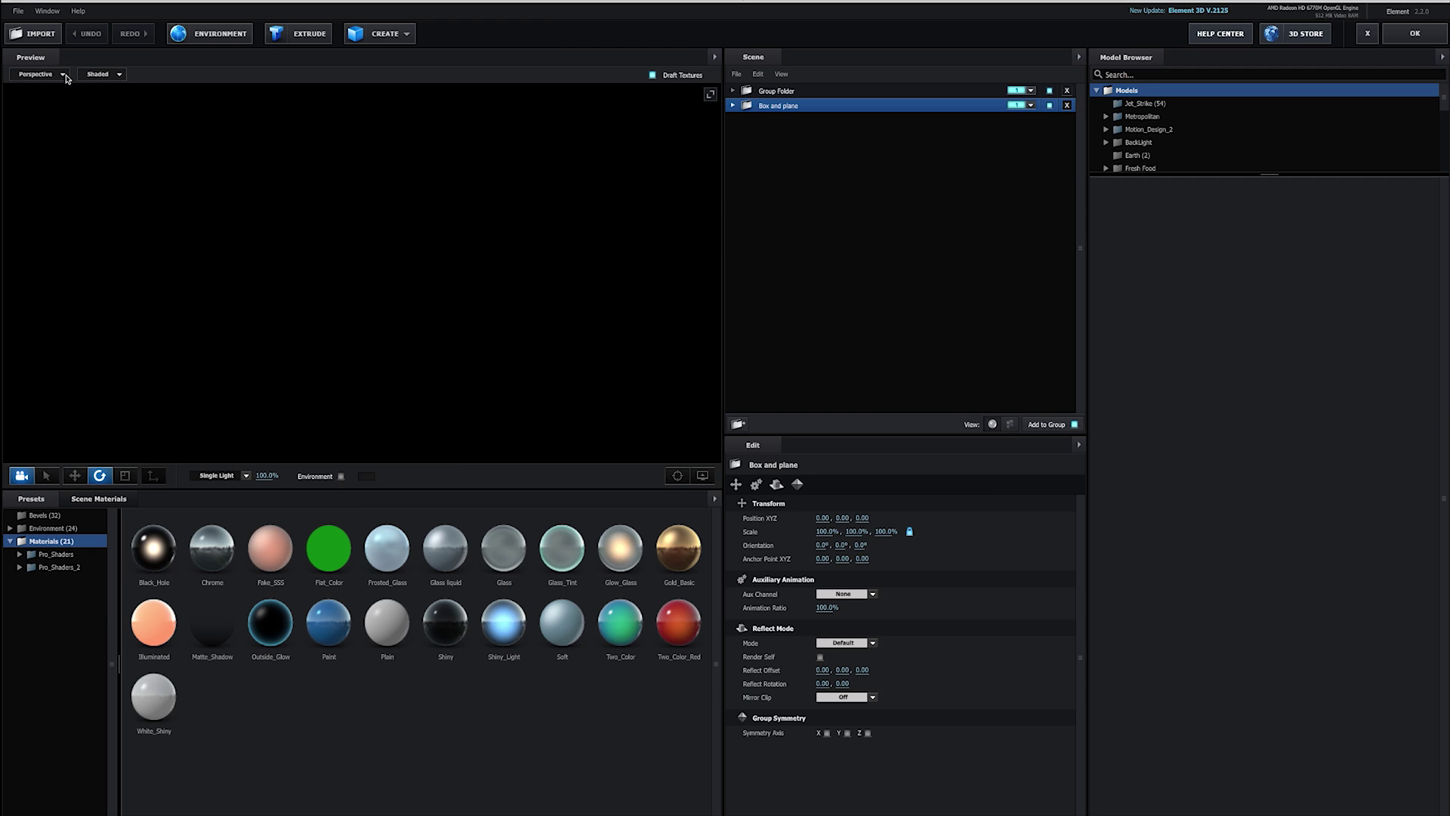
- Preview the sphere's Group Folder, then close the scene setup
click(770, 97)
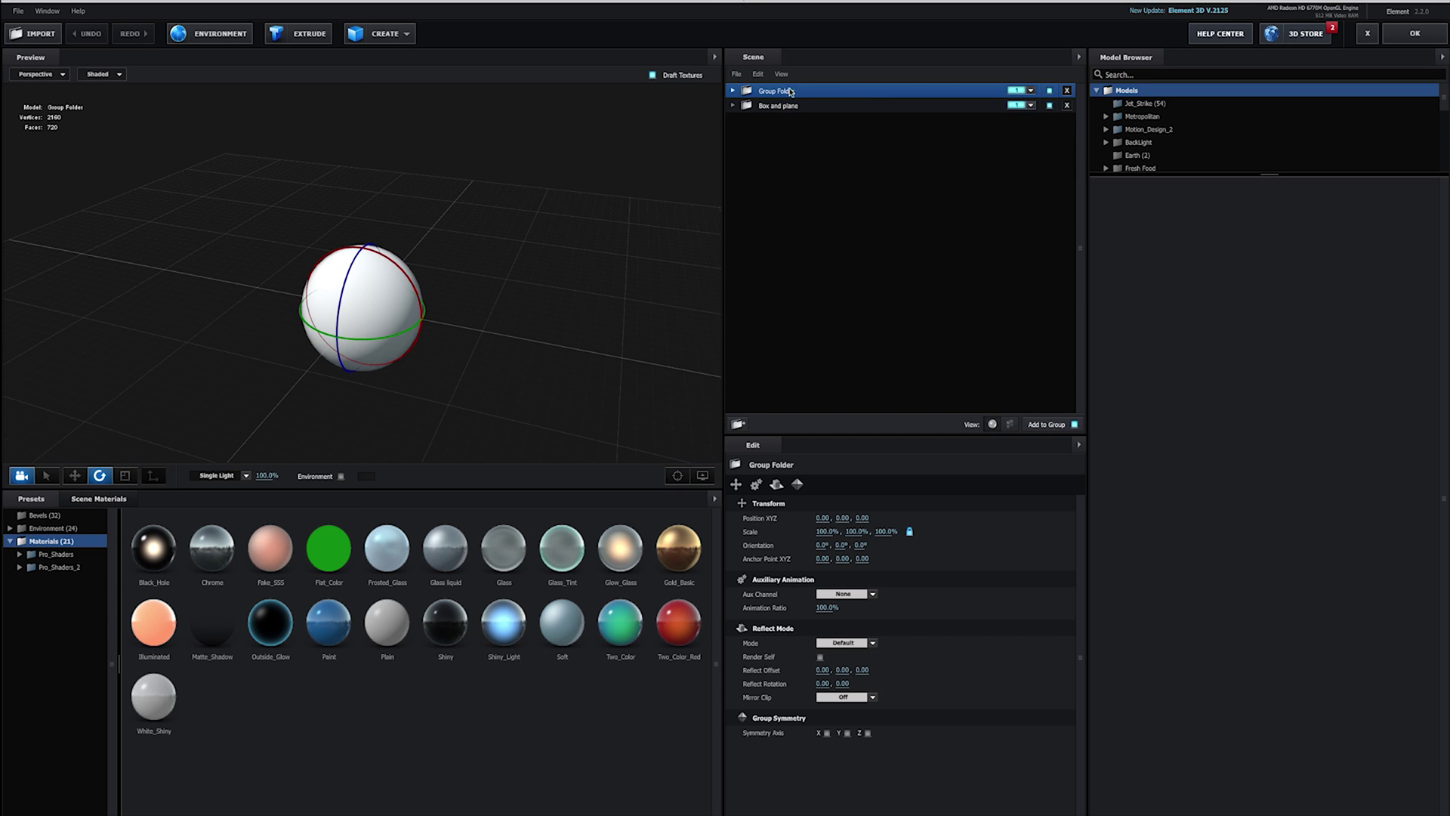
click(1403, 33)
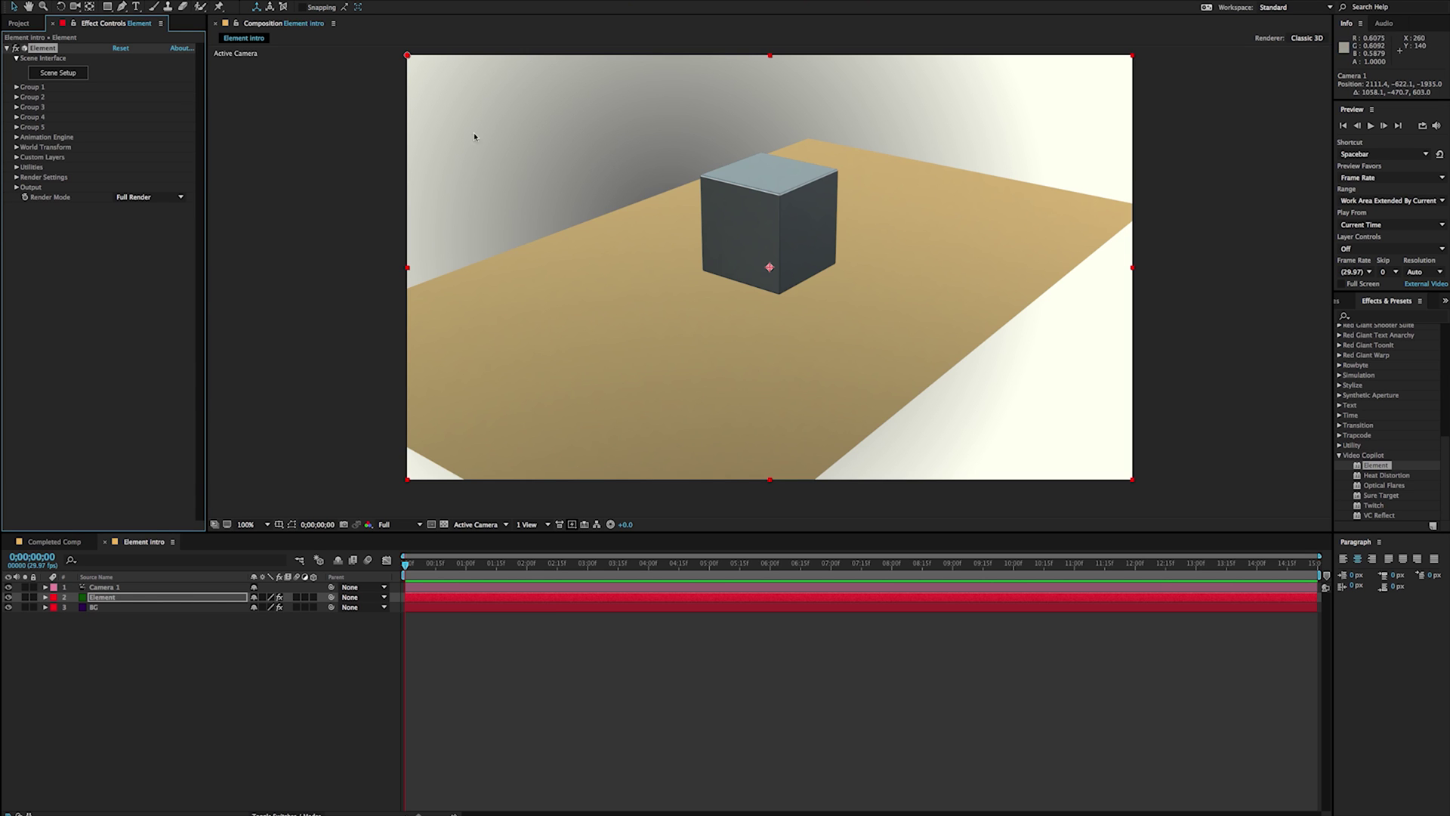
- Switch the comp viewer resolution from Full to Auto and back to Full
click(892, 145)
click(389, 529)
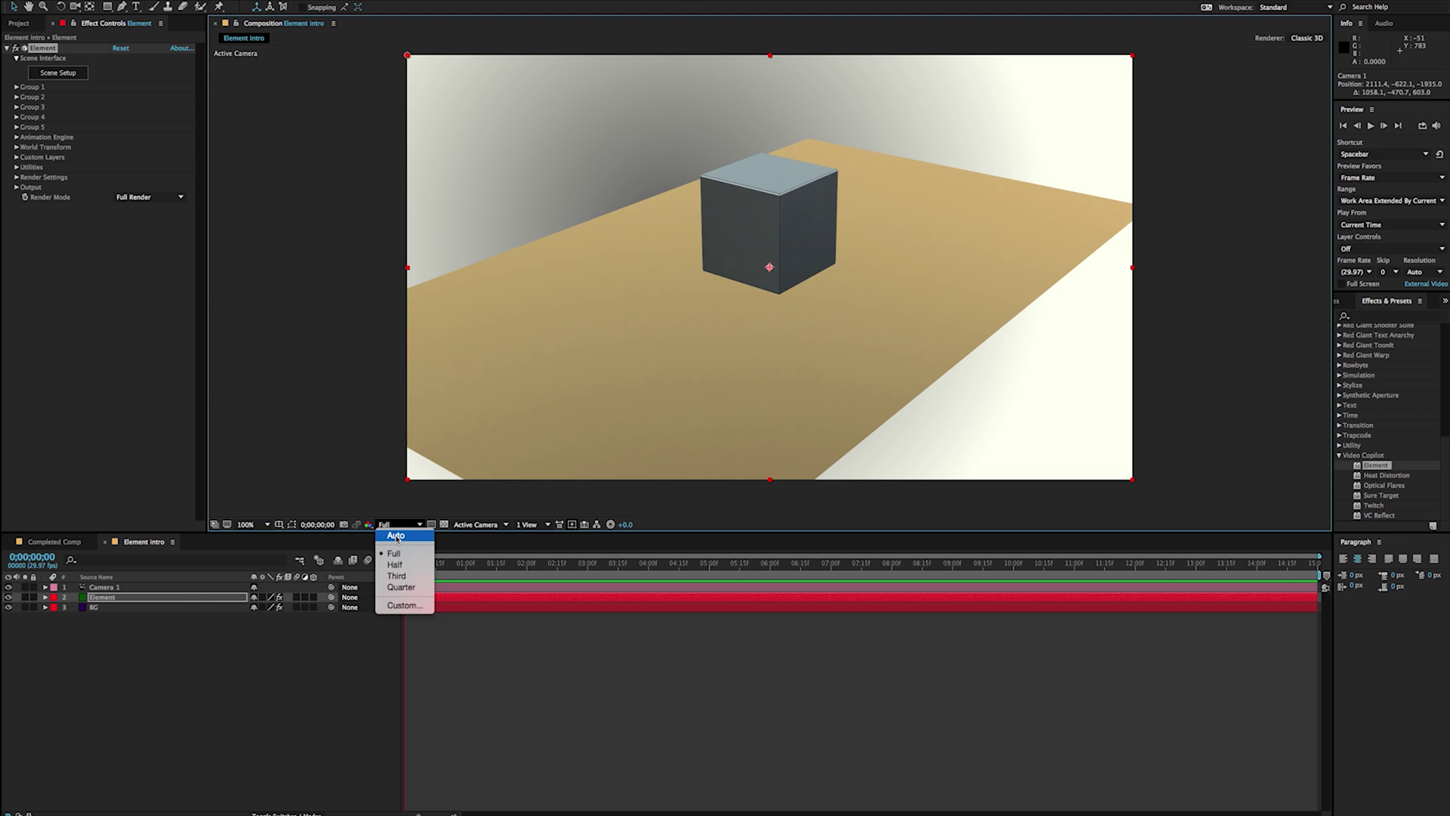
click(396, 608)
click(387, 525)
click(391, 549)
click(70, 74)
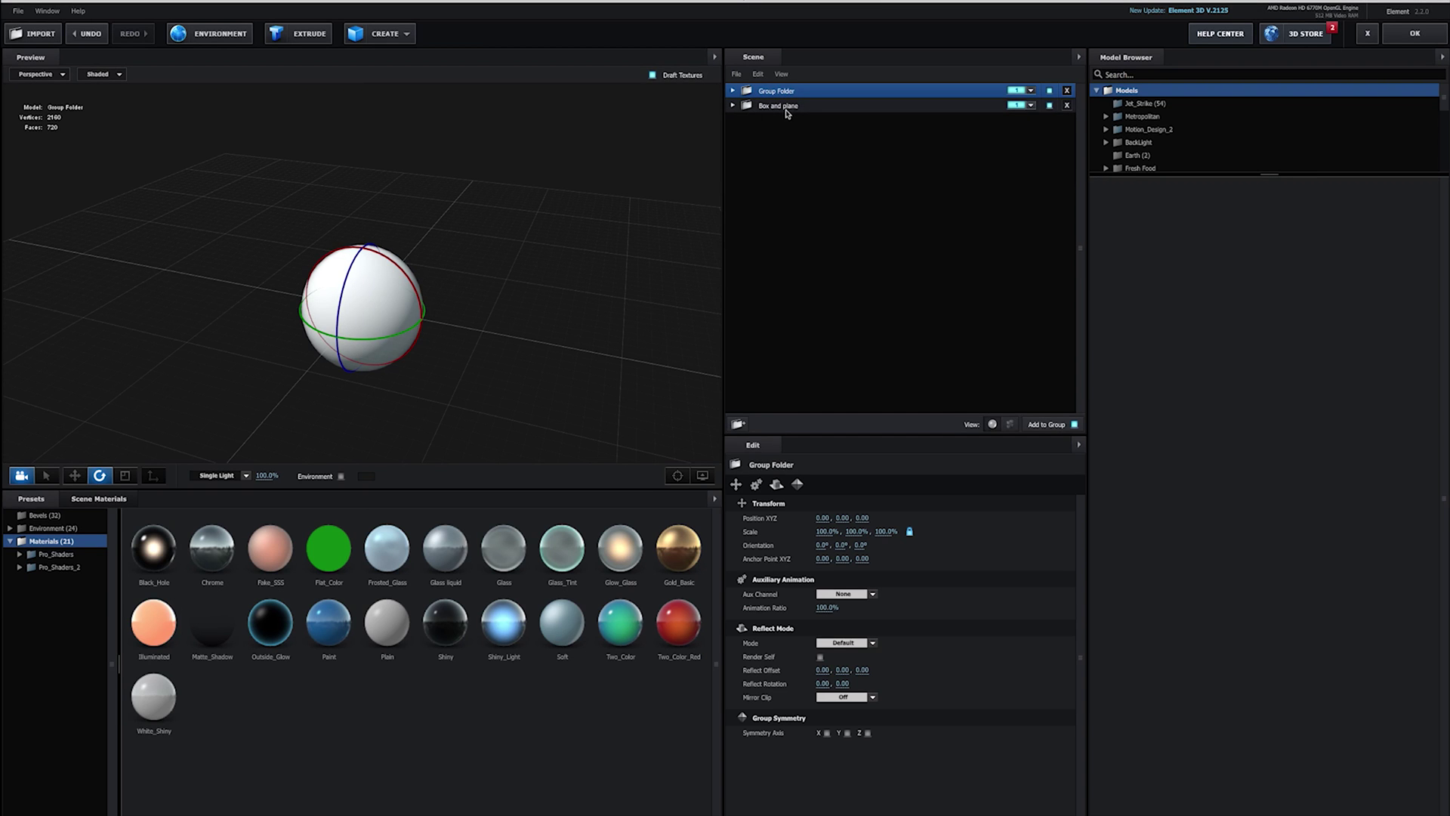
- Slide the sphere along Z away from the box with the Move tool
click(784, 108)
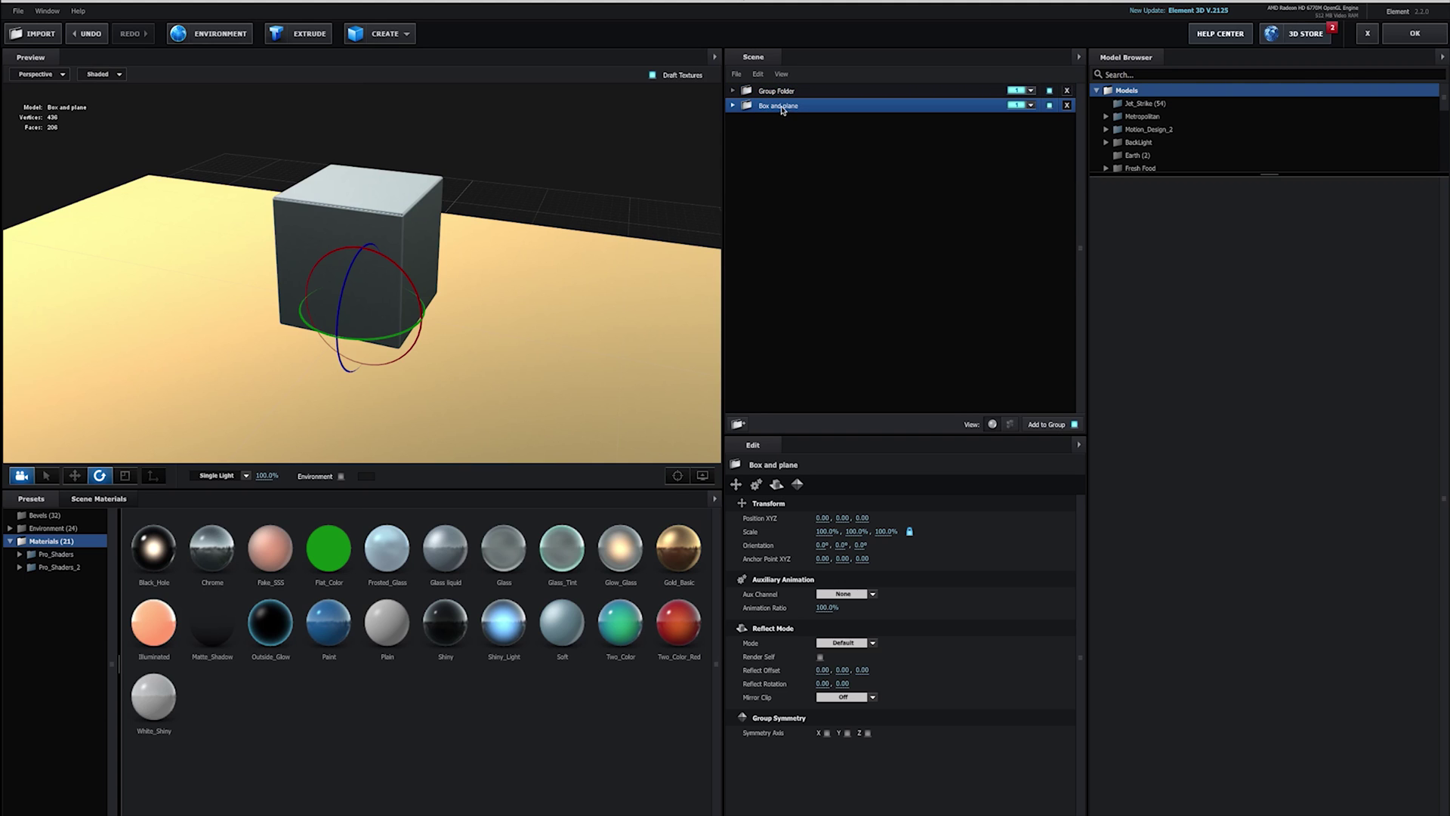
click(786, 92)
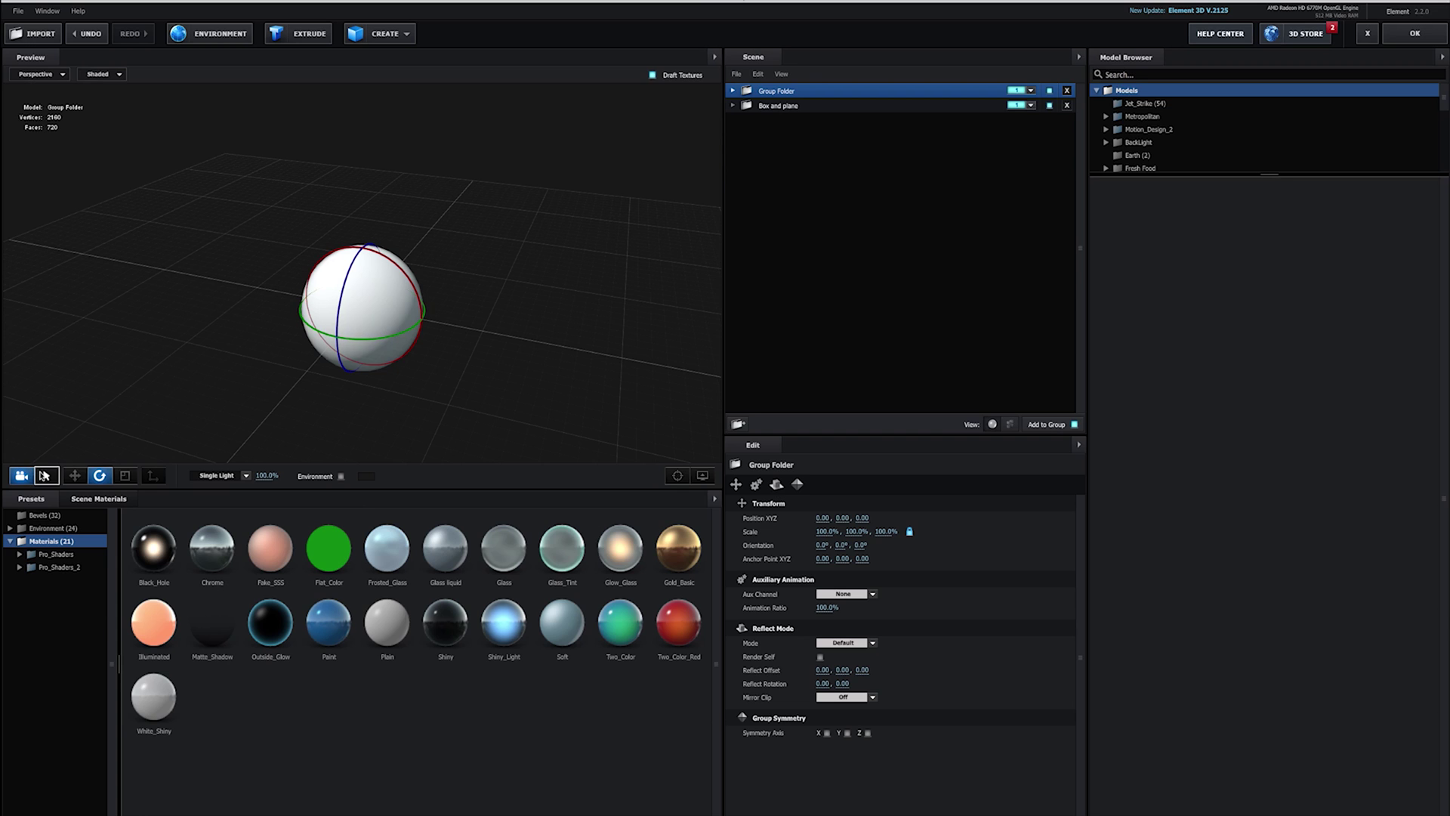
click(75, 475)
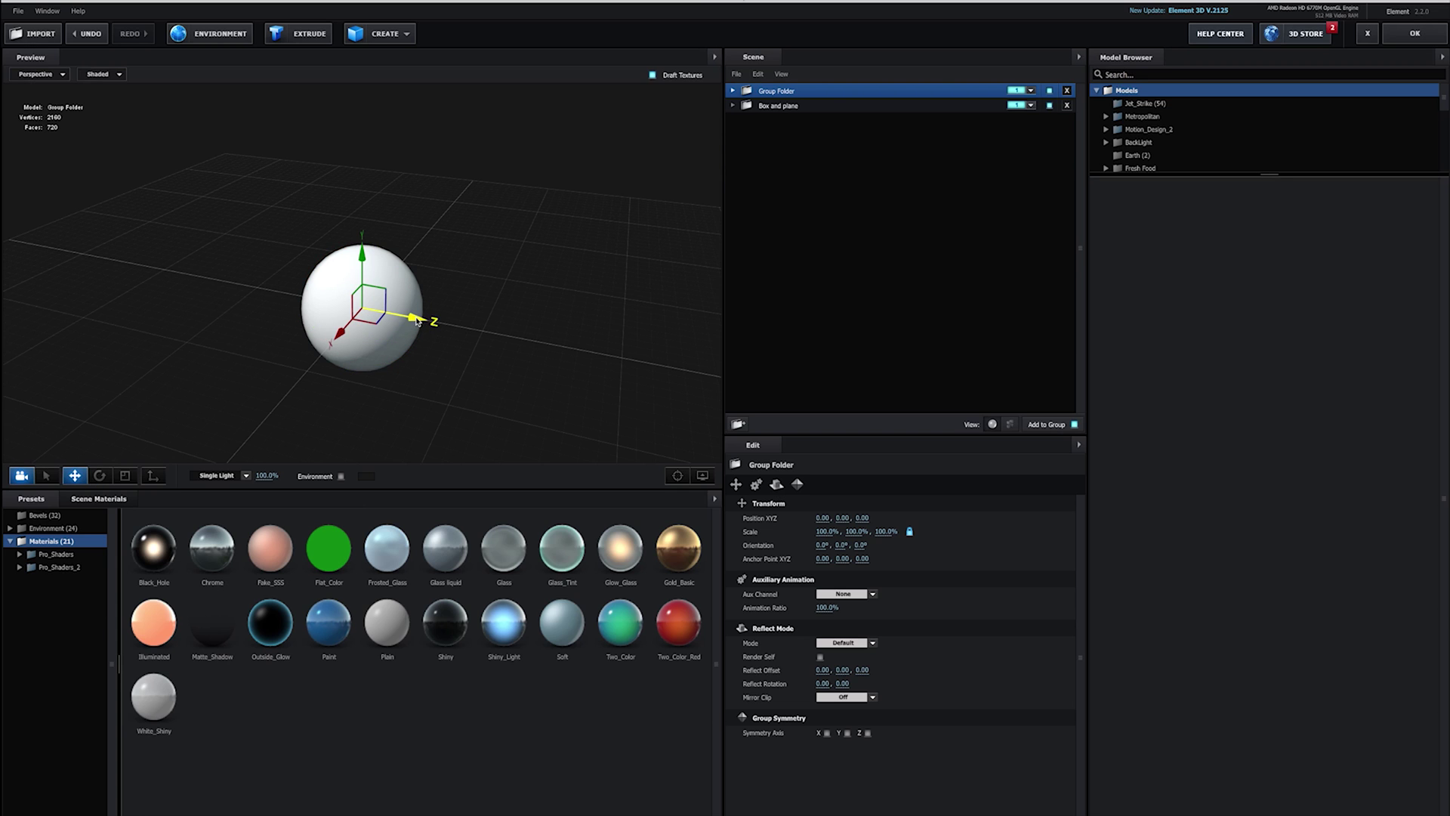
drag(375, 317, 197, 284)
click(781, 107)
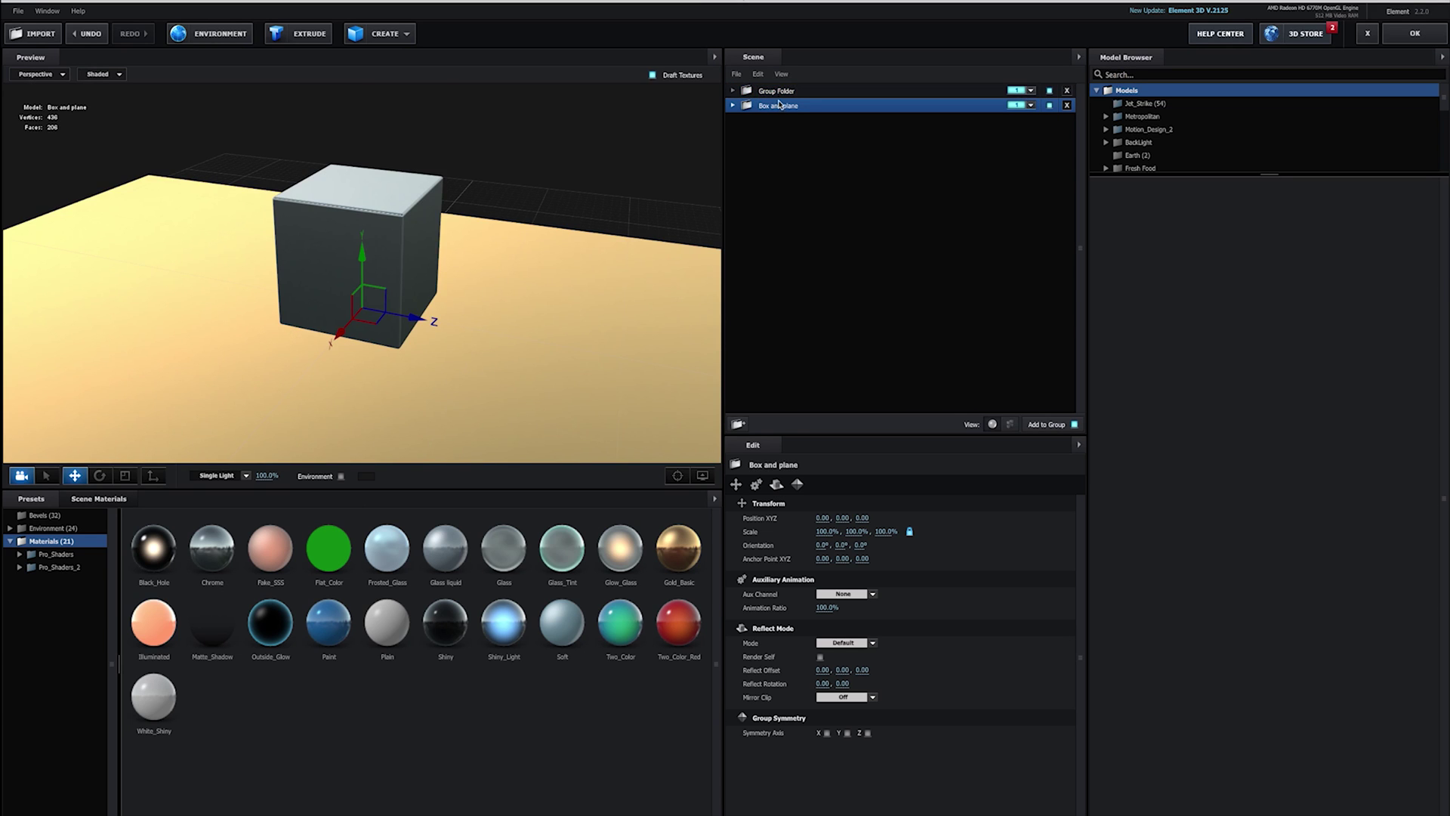
click(779, 92)
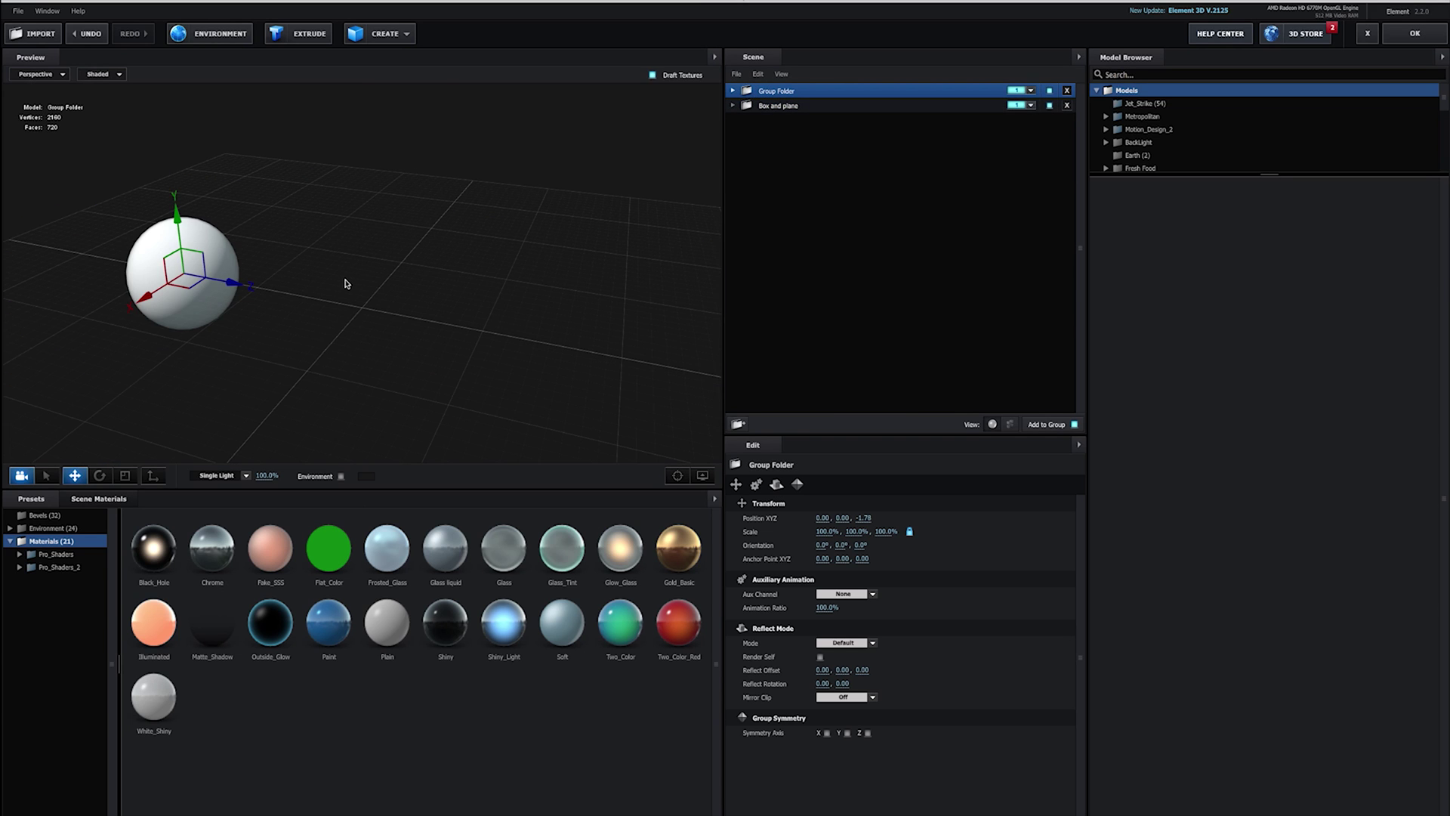
- Rename the sphere's folder to 'Sphere', assign it to group 2, and apply the scene
double_click(774, 91)
text(Sphere)
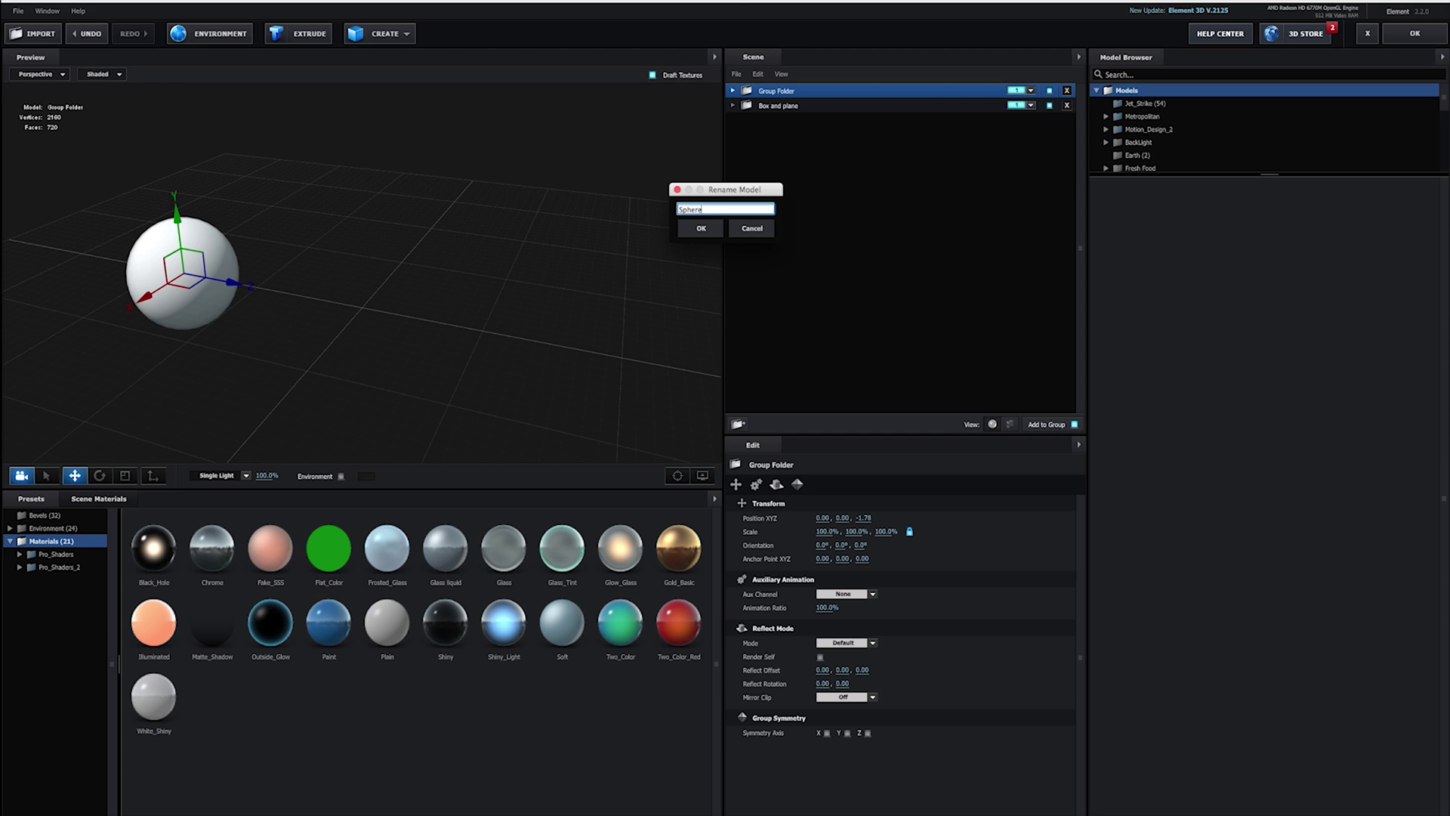
key(Return)
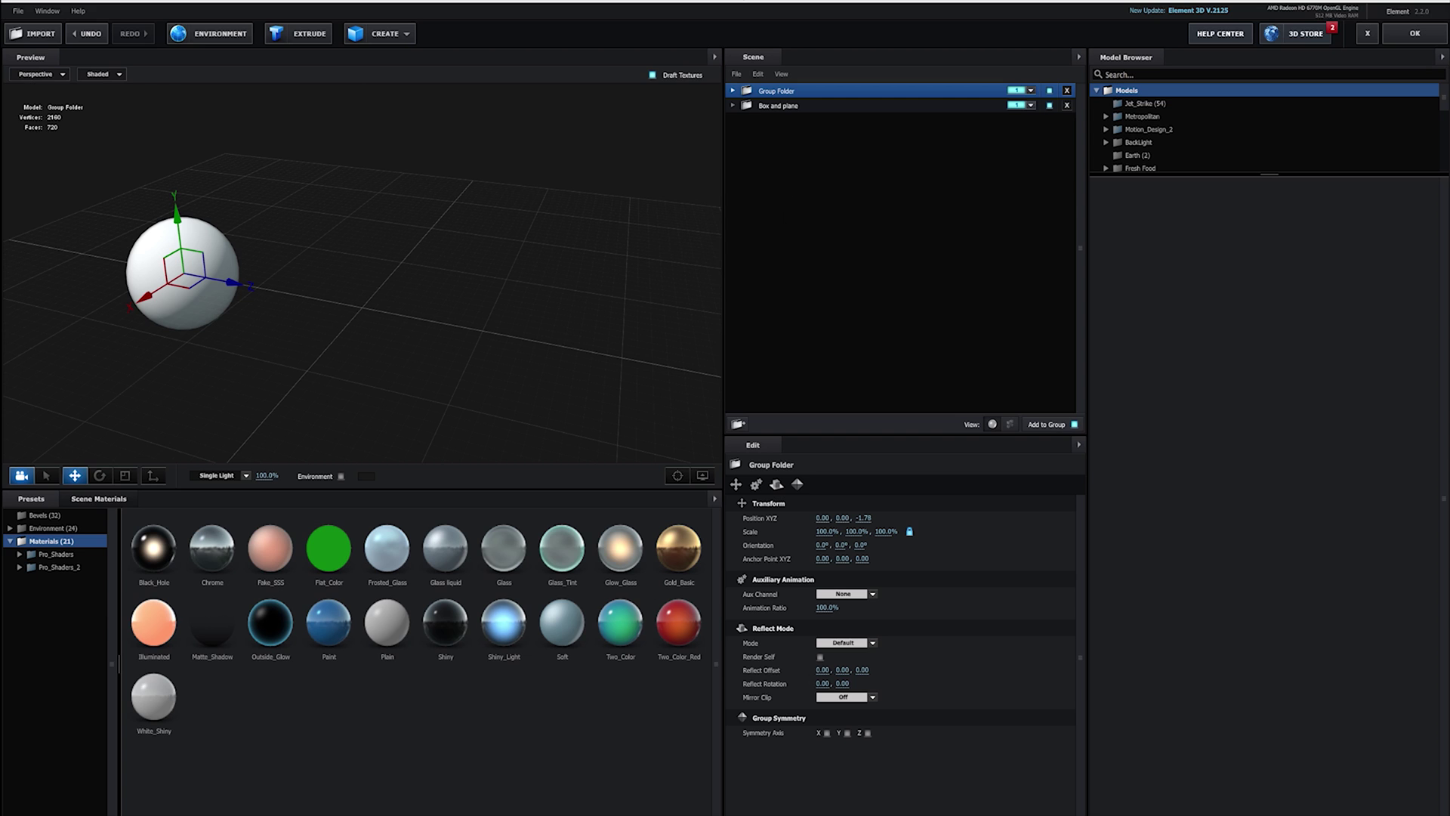
click(1032, 91)
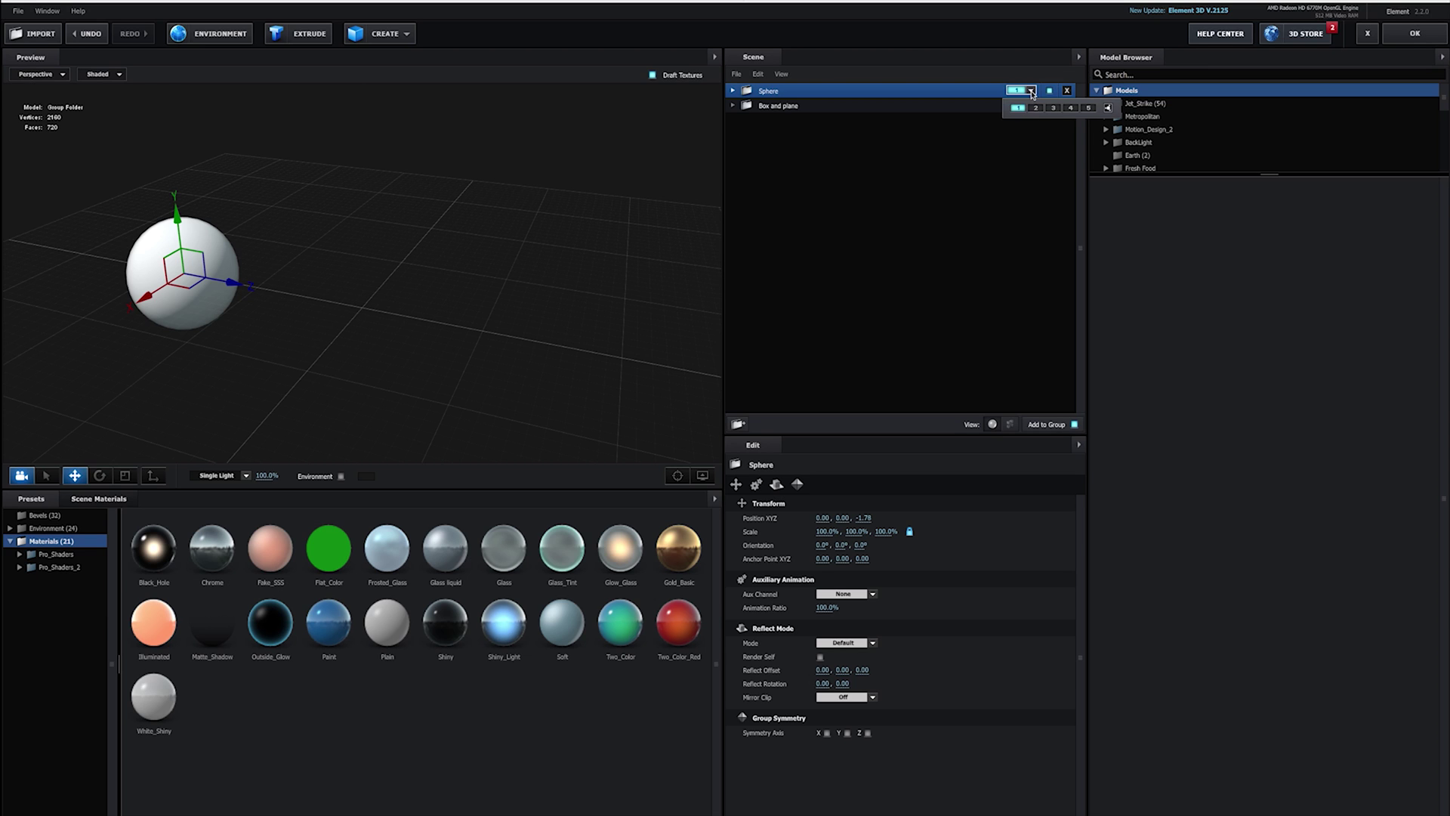
click(1022, 111)
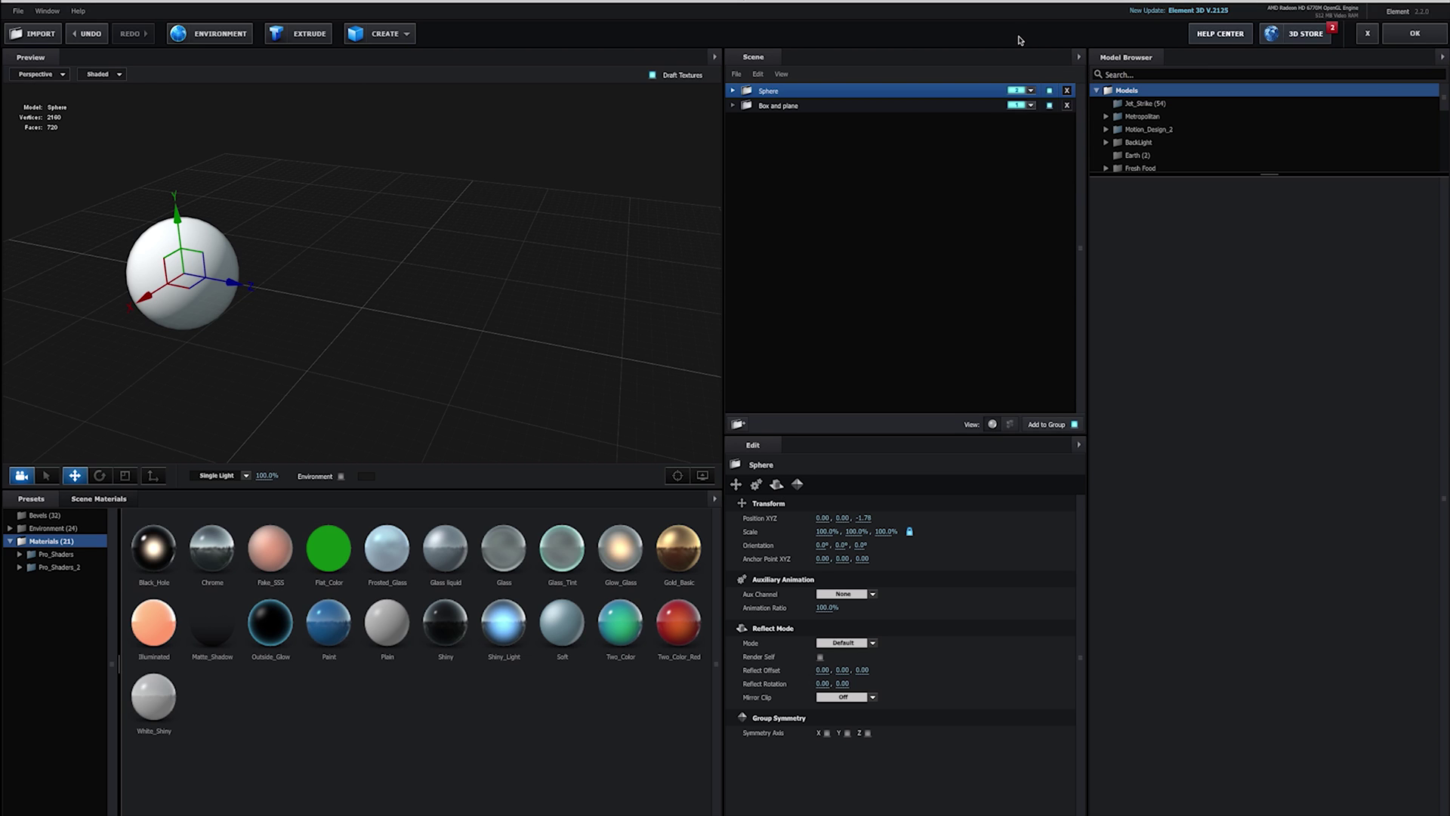
click(1413, 33)
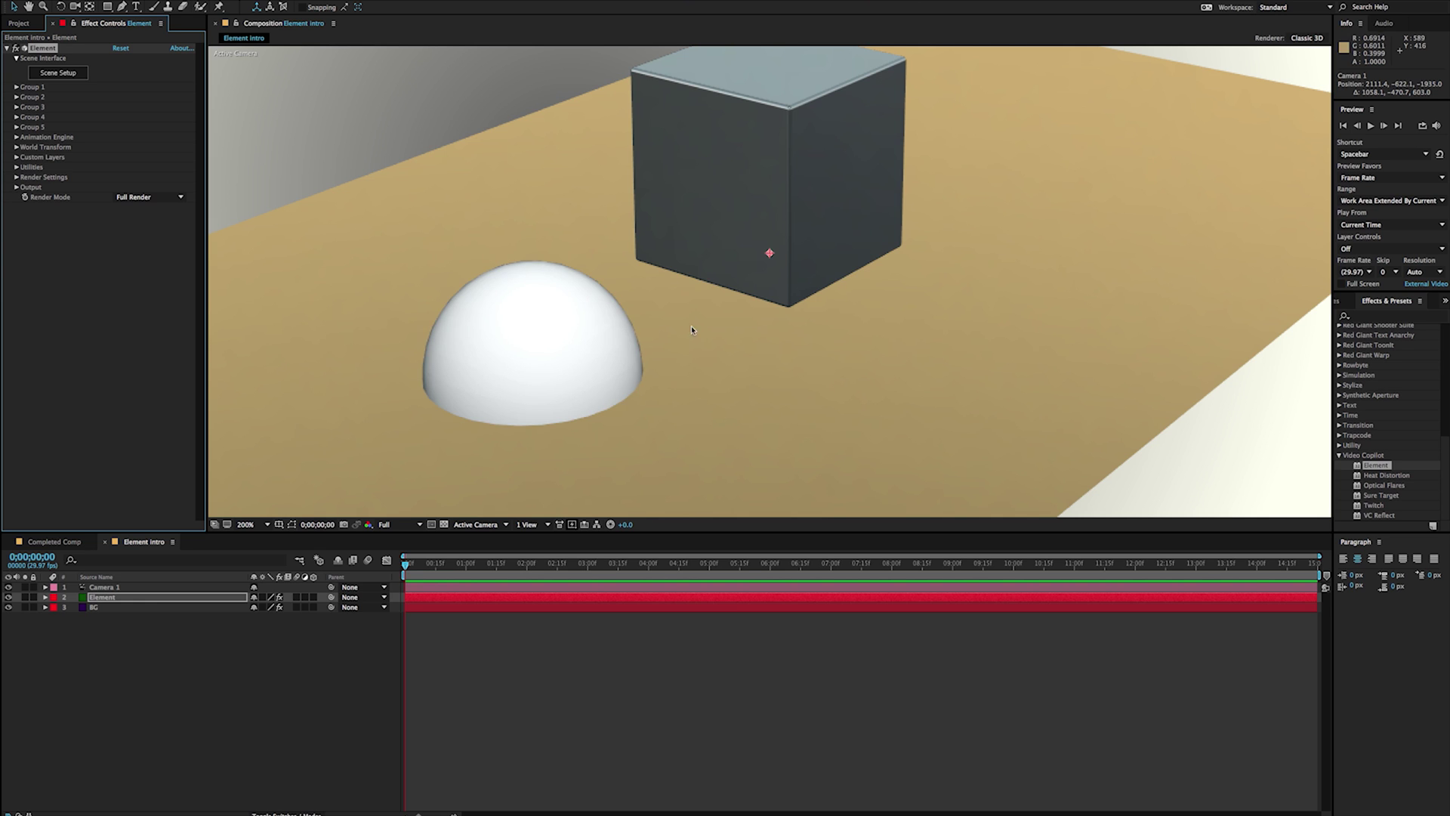